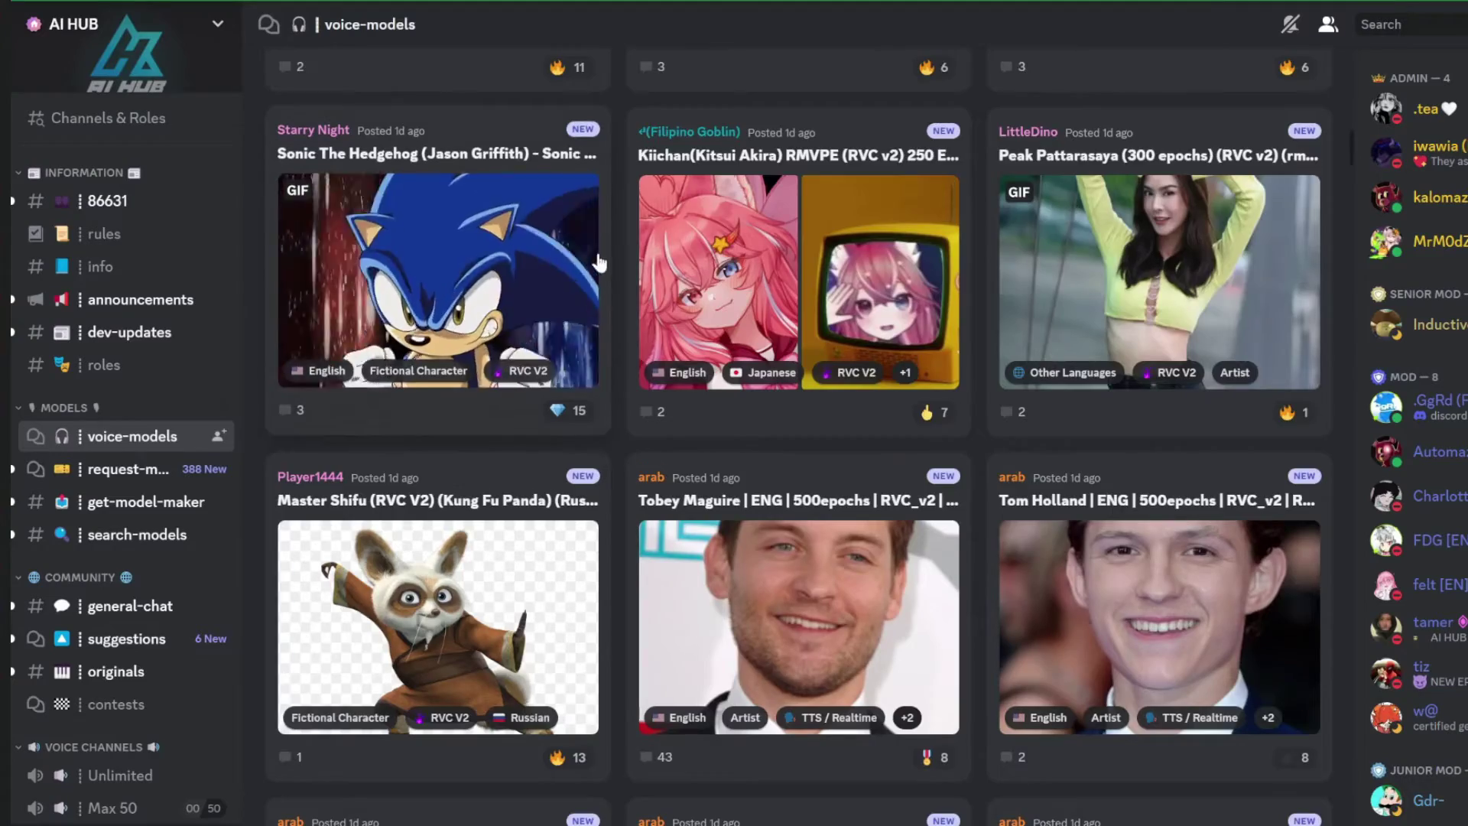
# Scroll through the #voice-models forum posts
pyautogui.scroll(-15, 595, 260)
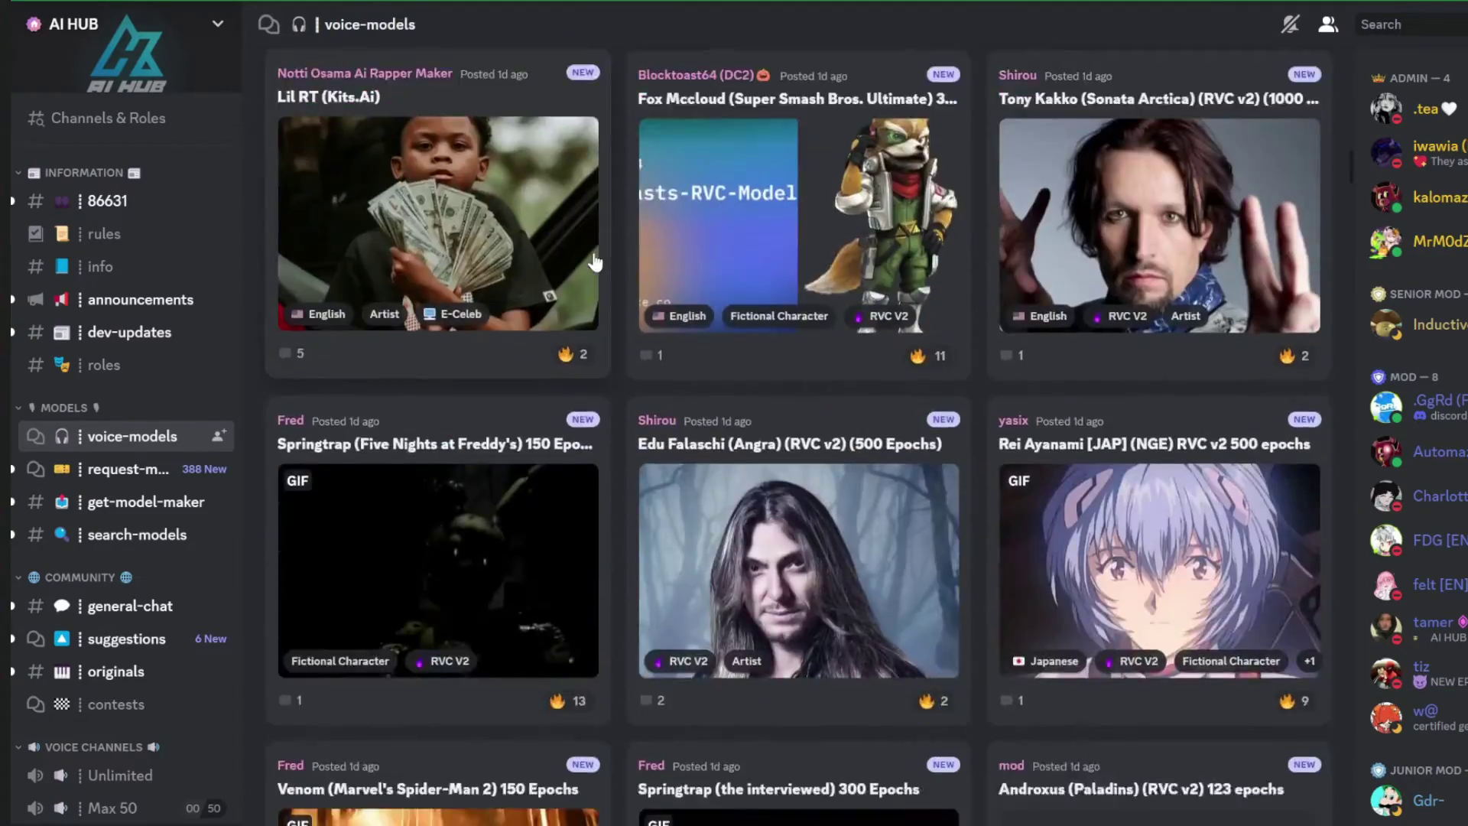
pyautogui.scroll(-20, 594, 262)
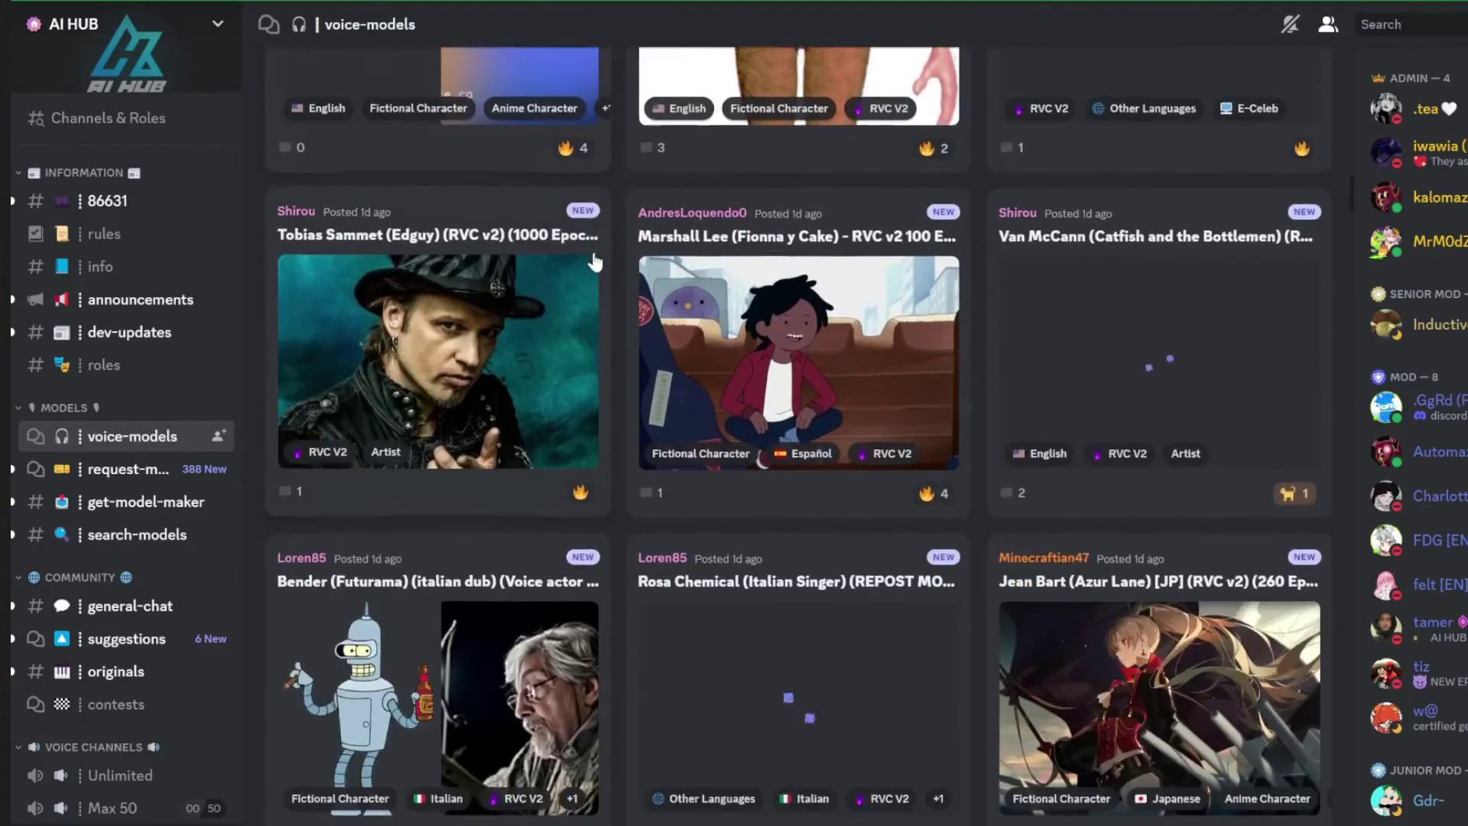
pyautogui.scroll(-20, 595, 262)
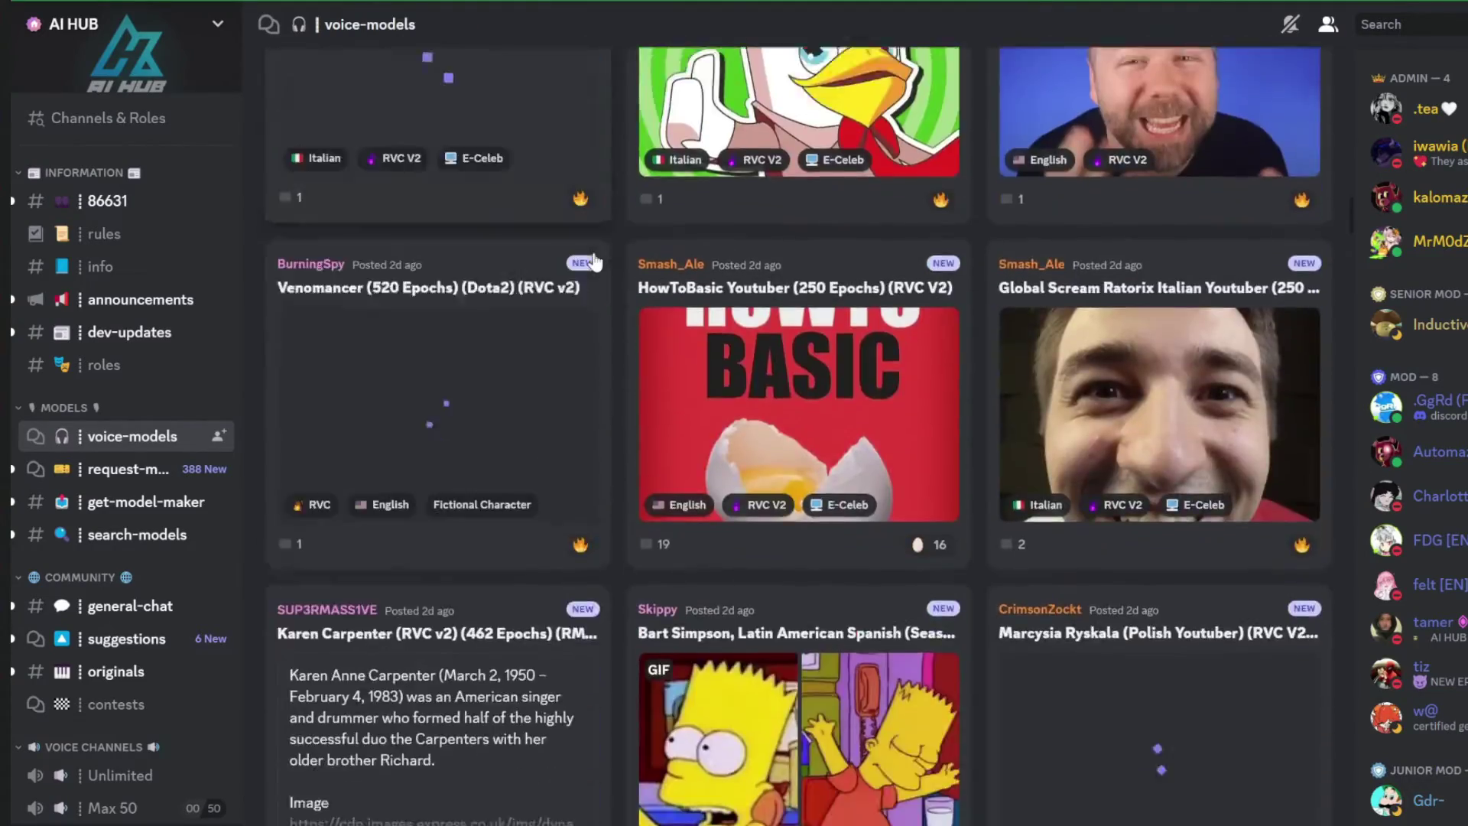
pyautogui.scroll(-20, 594, 262)
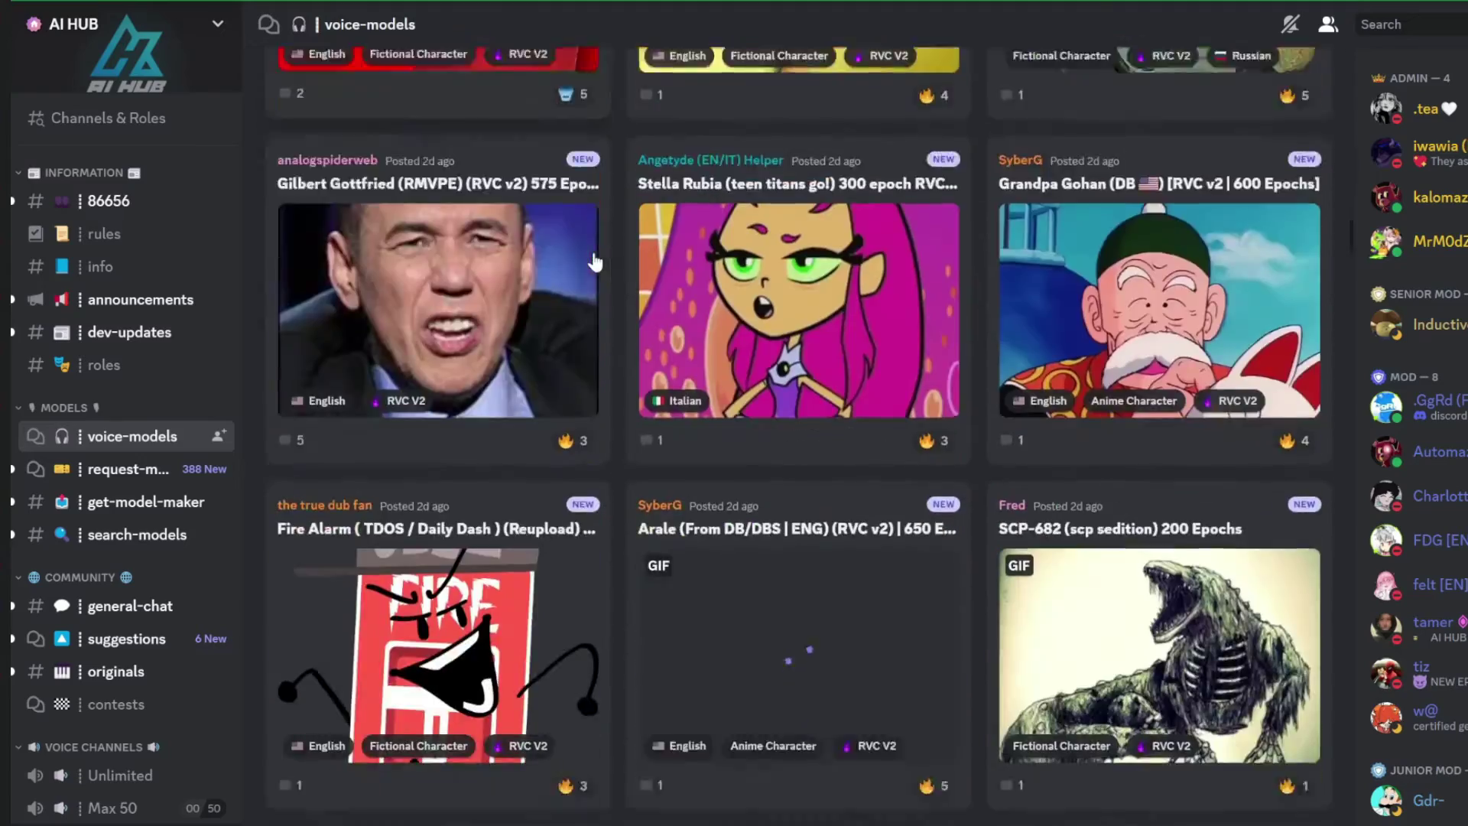
pyautogui.scroll(-5, 595, 262)
pyautogui.scroll(20, 367, 66)
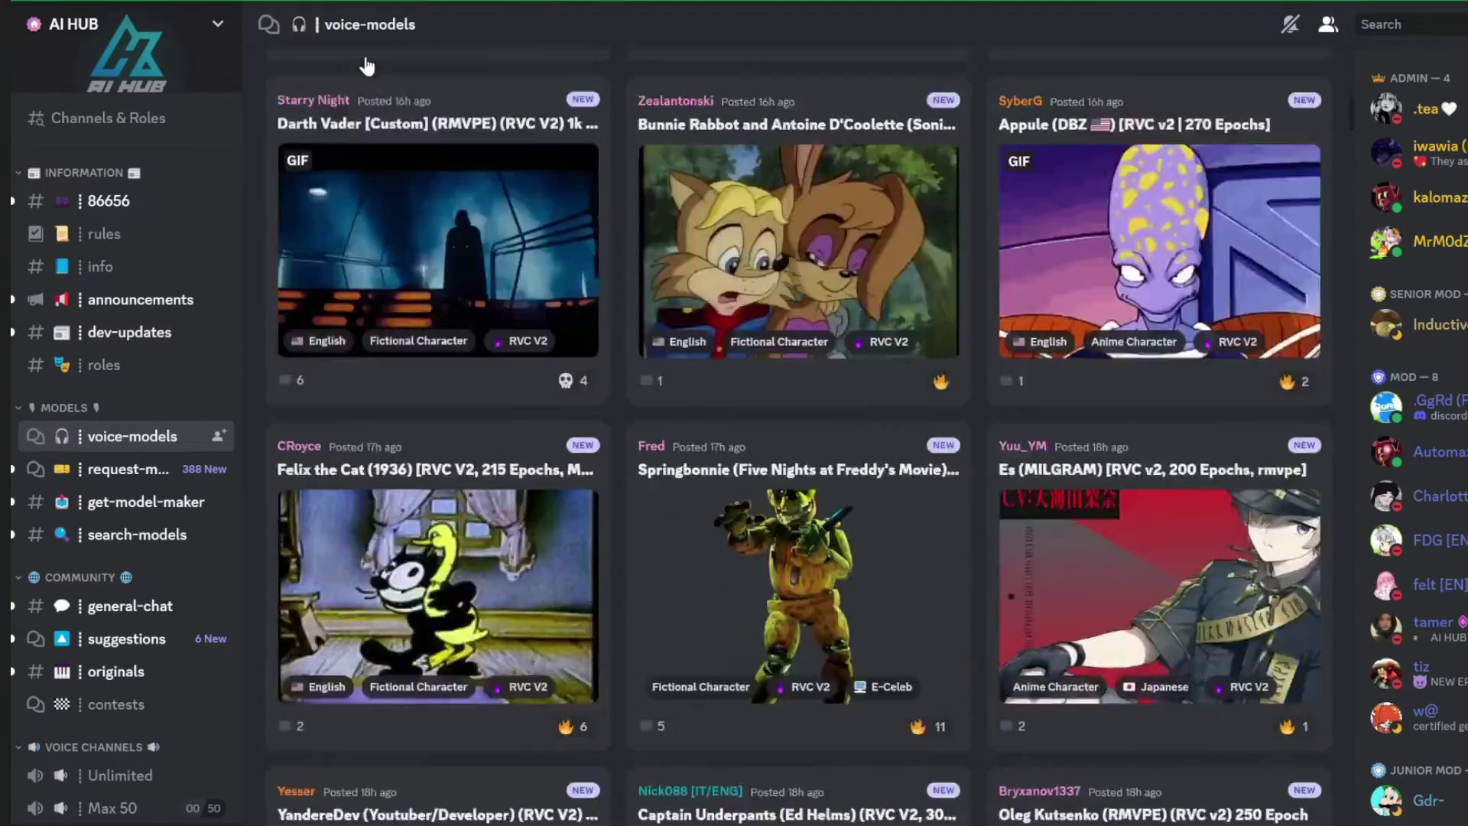
pyautogui.scroll(5, 367, 67)
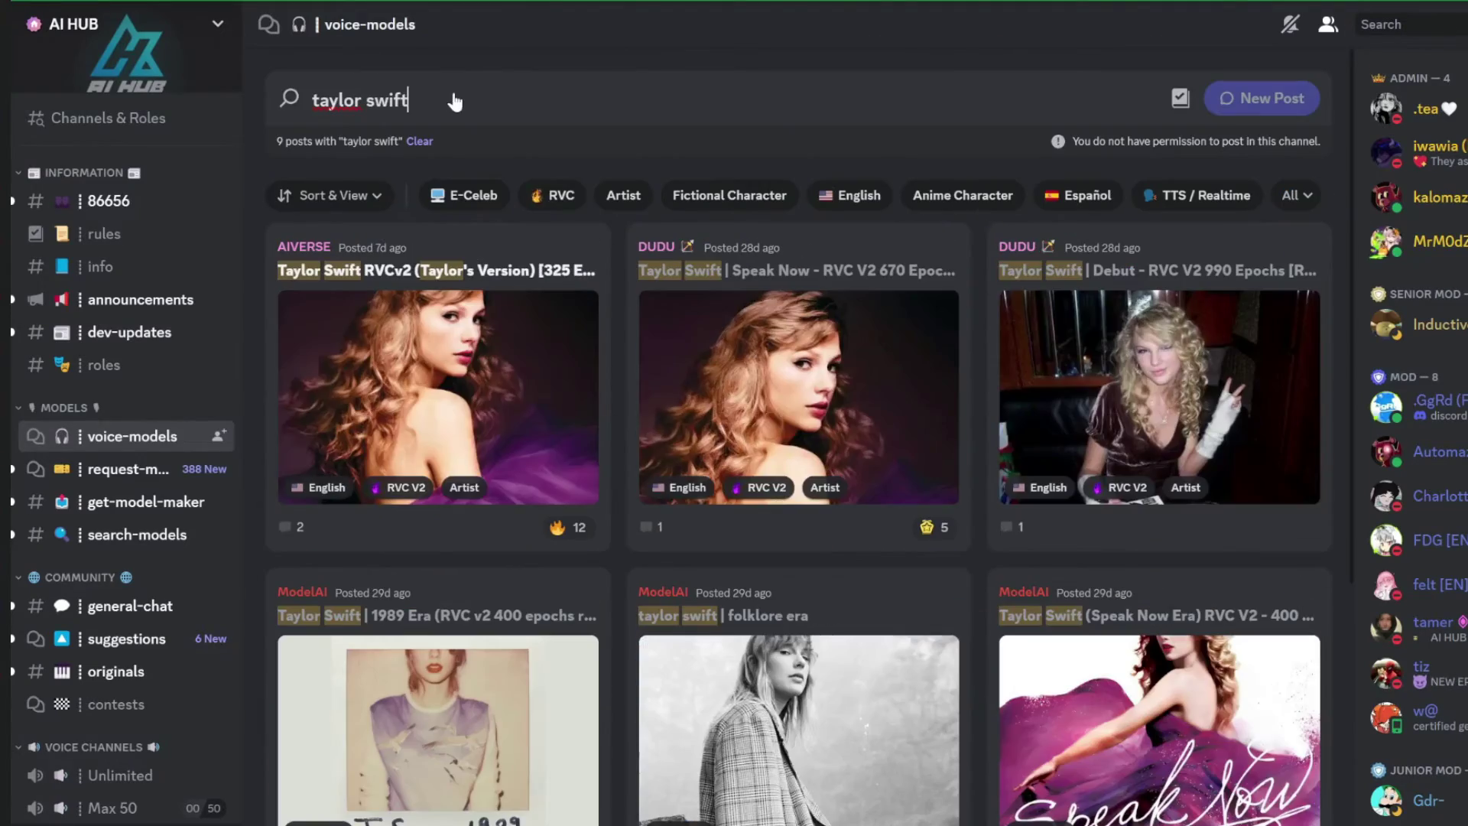
# Search the forum for 'kanye west' and scroll through the matching posts
pyautogui.tripleClick(448, 99)
pyautogui.write('kanye west')
pyautogui.press('Return')
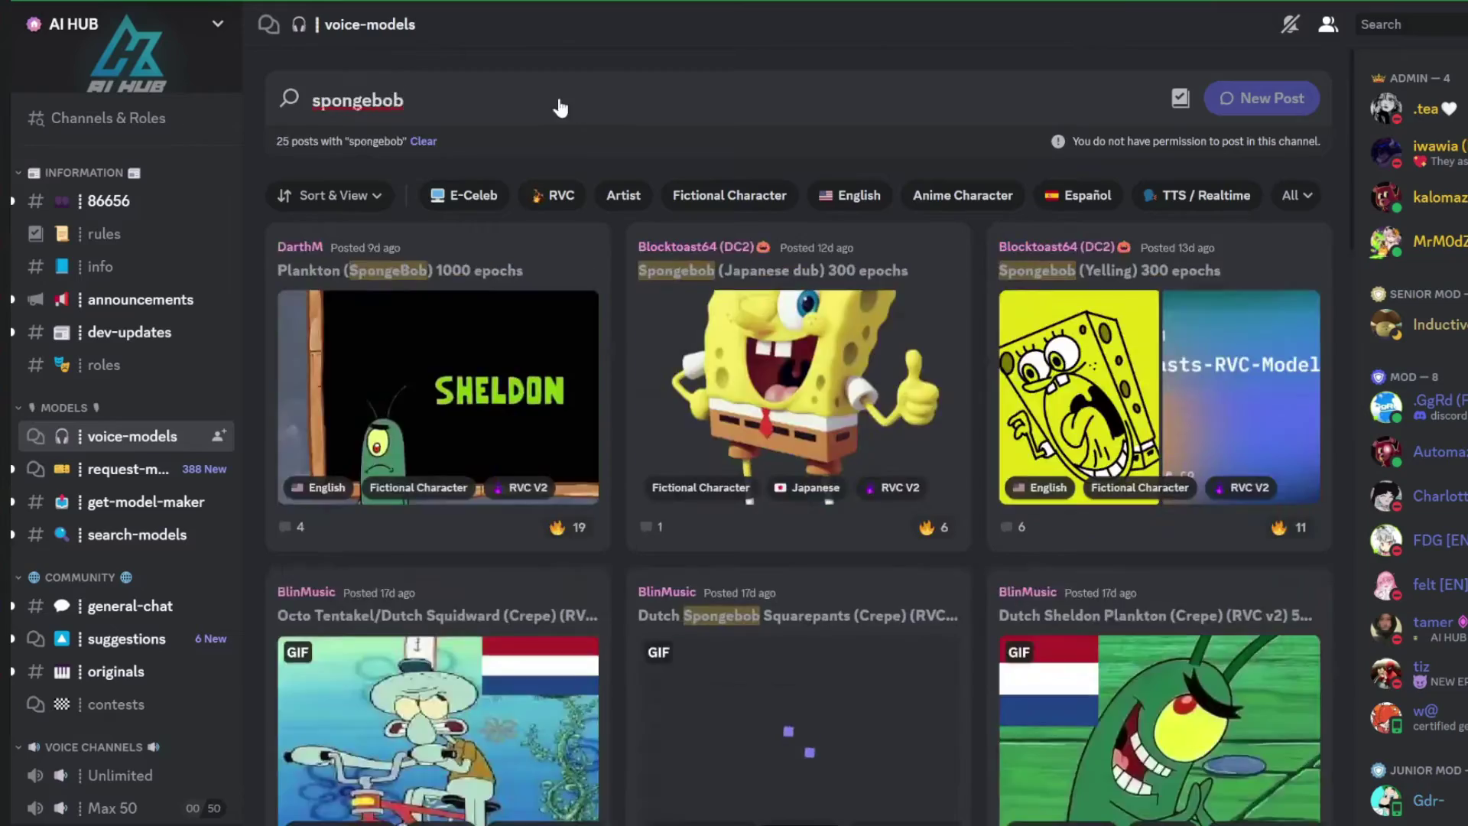
pyautogui.scroll(-10, 560, 108)
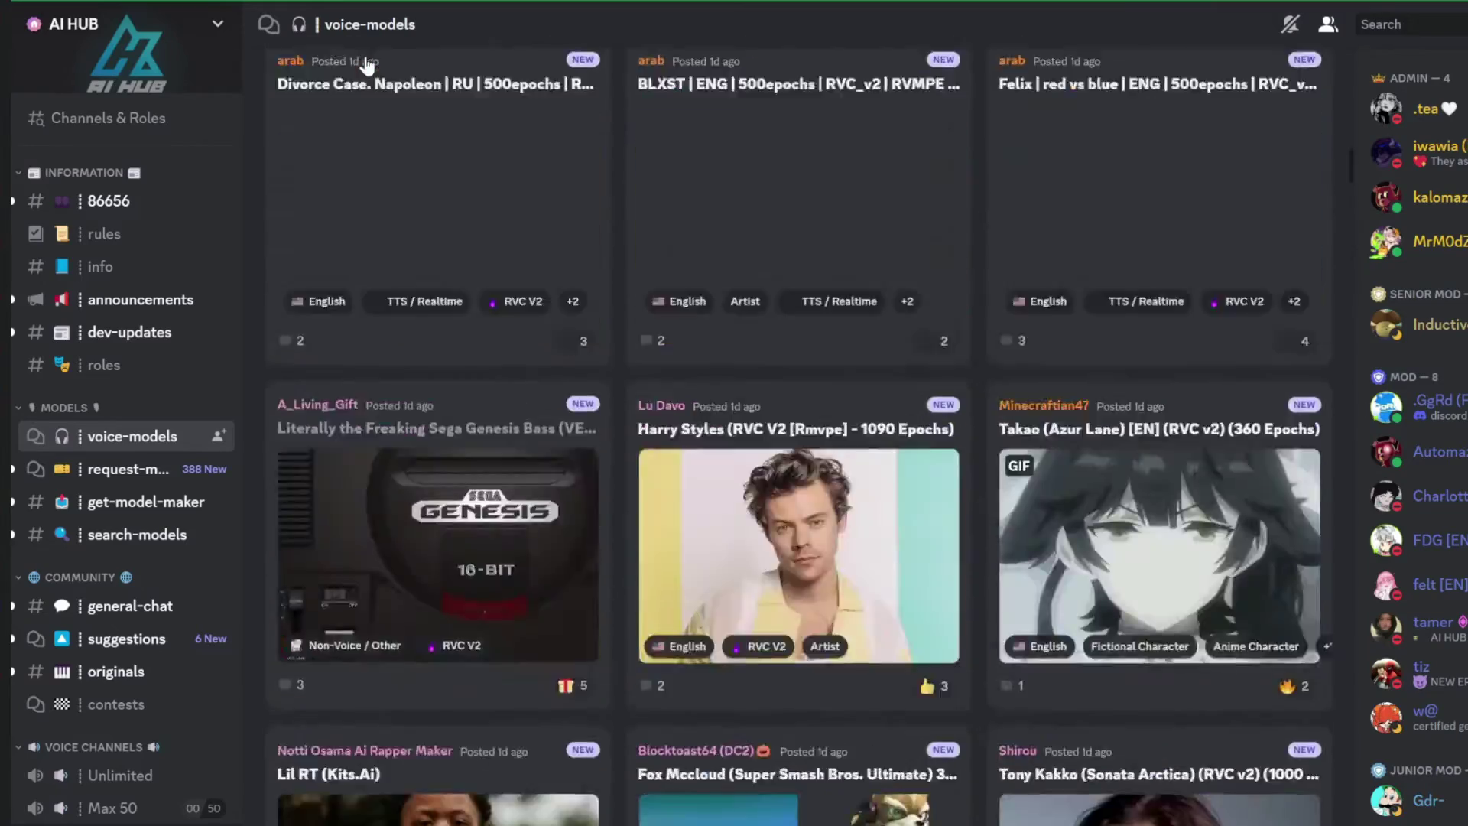
pyautogui.scroll(-10, 368, 63)
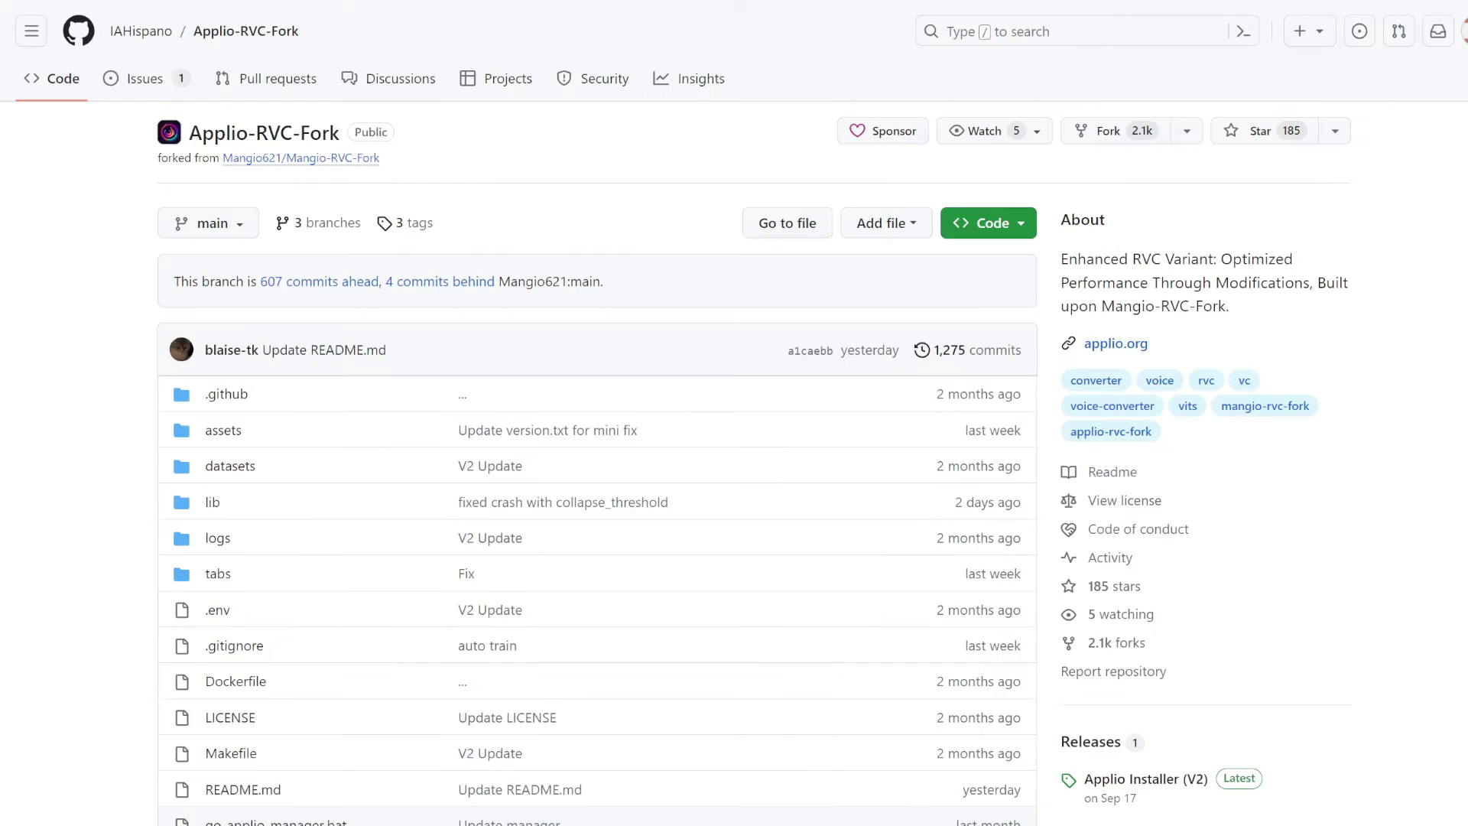
# Scroll the Applio-RVC-Fork README down to its TTS features and back up
pyautogui.scroll(-20, 399, 153)
pyautogui.scroll(-12, 402, 155)
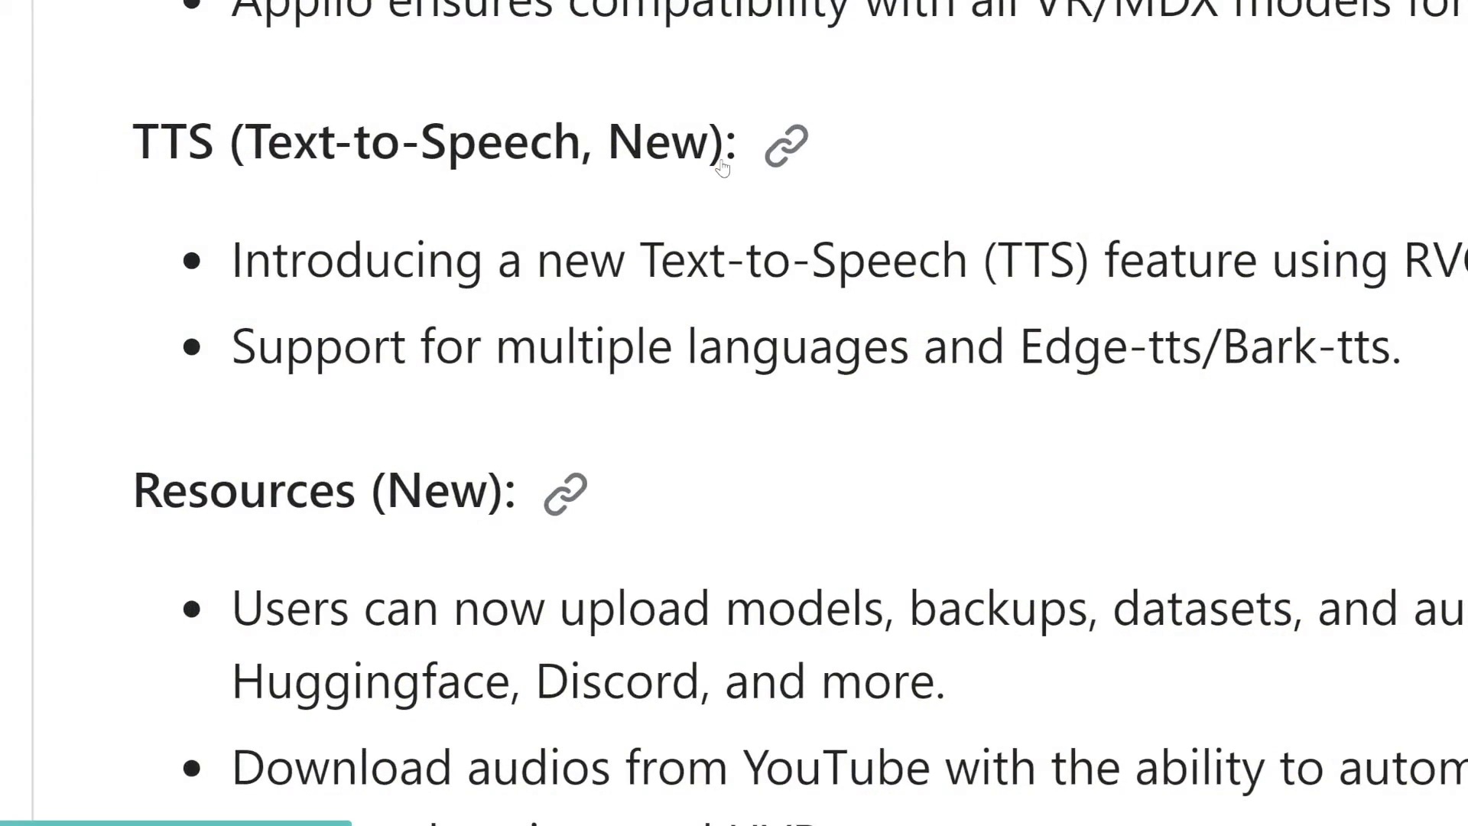
pyautogui.scroll(10, 764, 344)
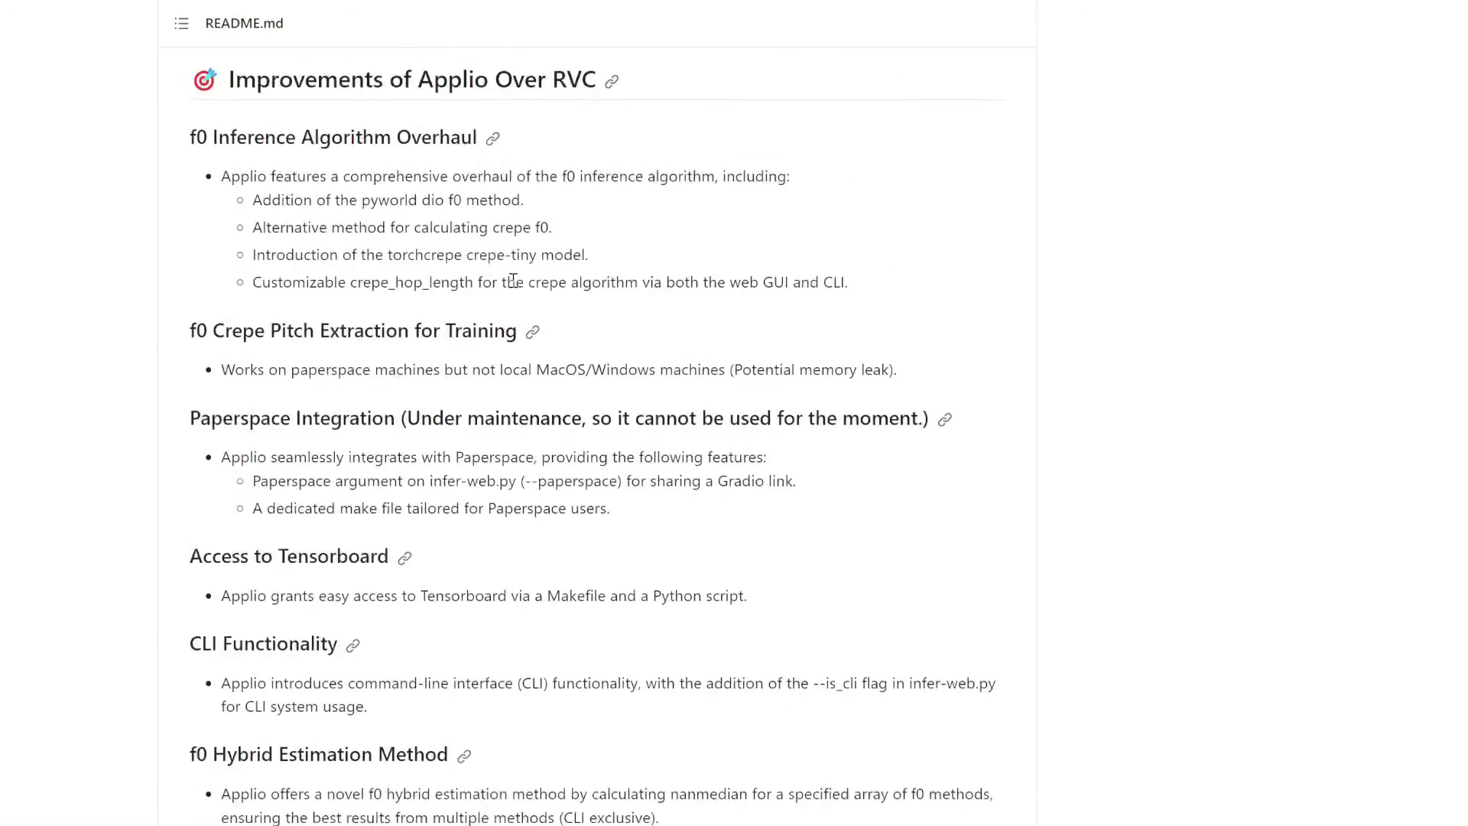
pyautogui.scroll(9, 513, 281)
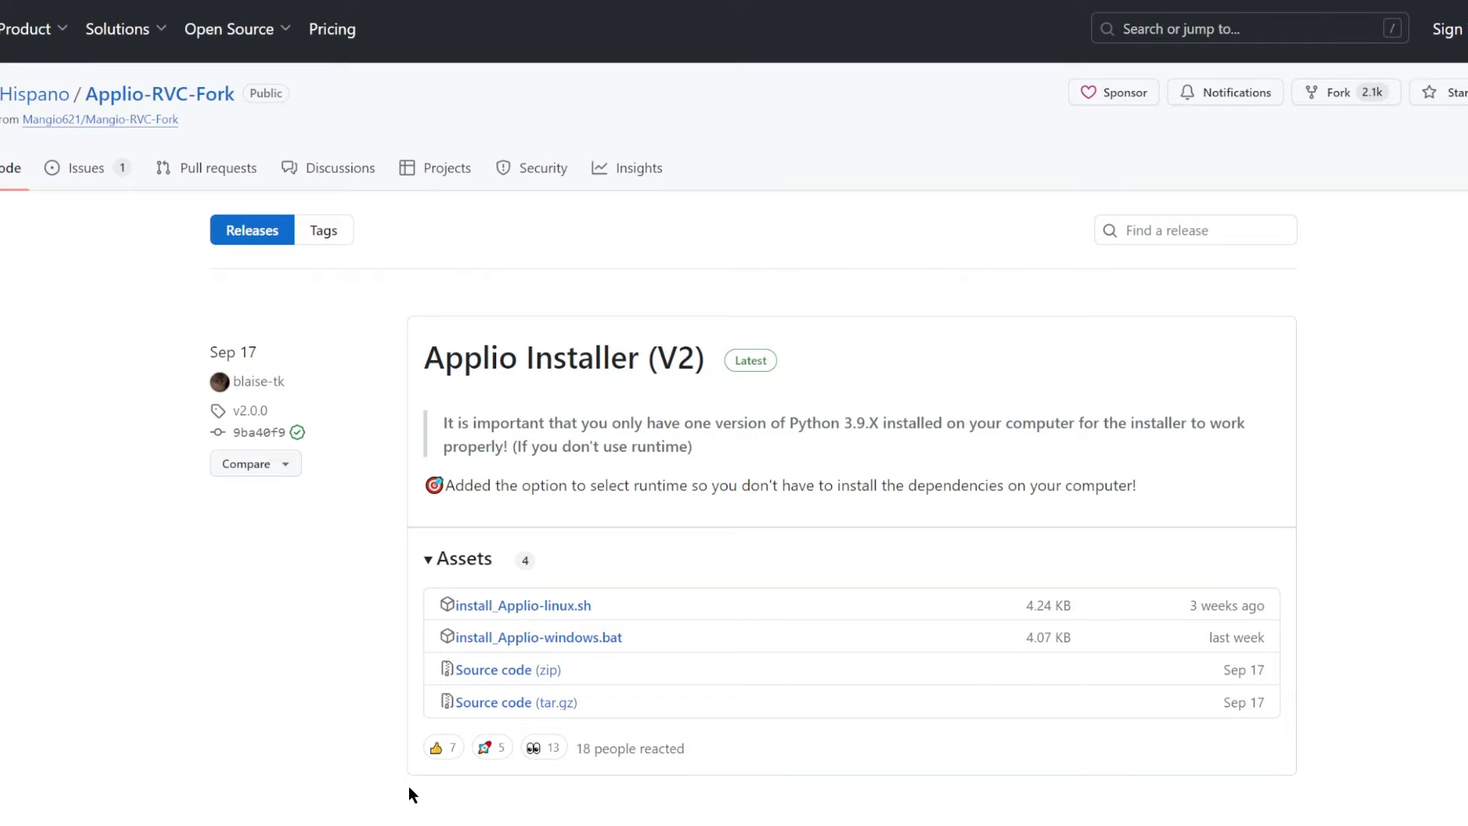
# Save install_Applio-windows.bat to D:\RVC and run it past the SmartScreen warning
pyautogui.click(583, 643)
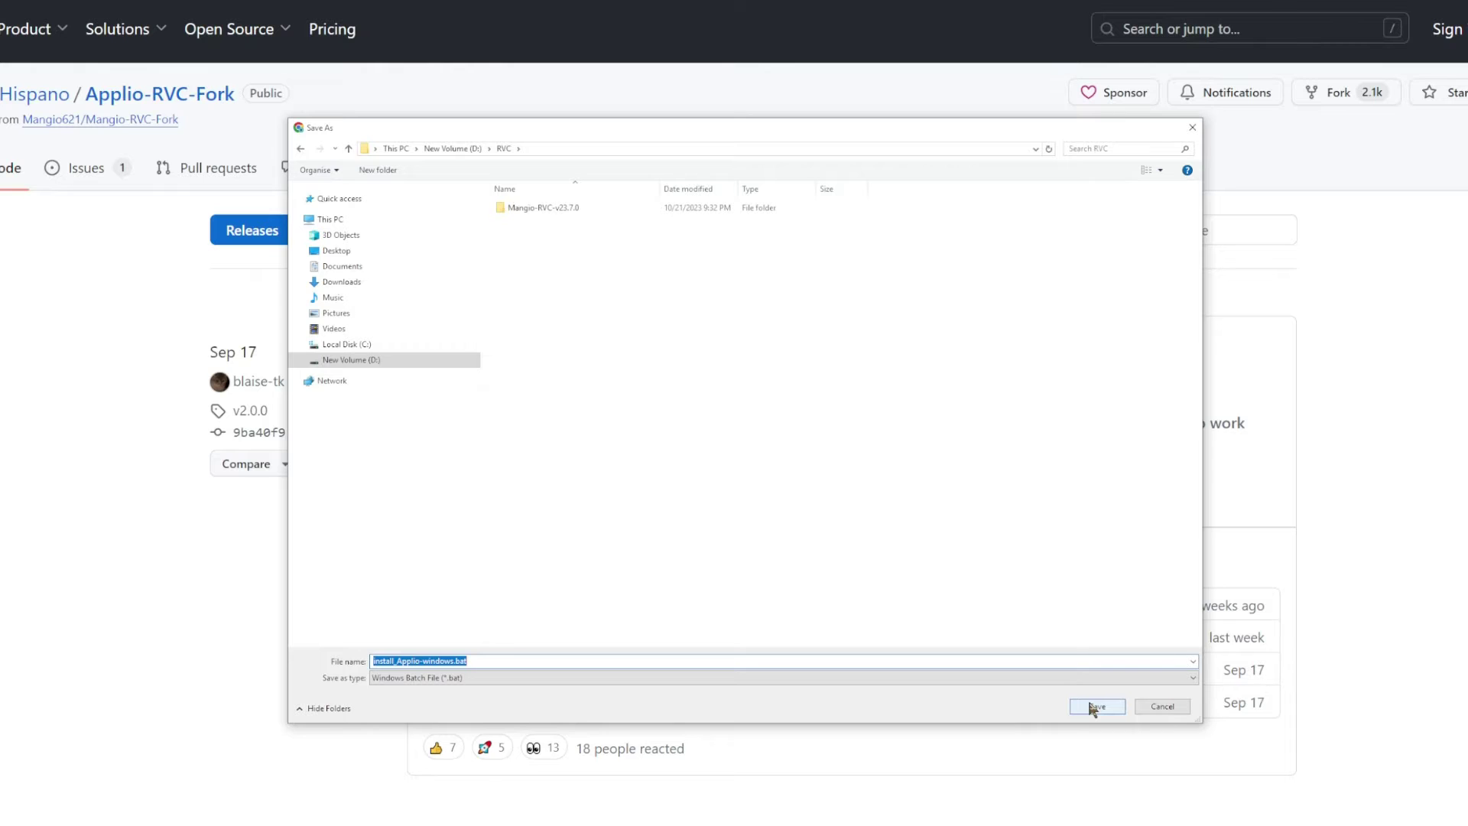
pyautogui.click(1094, 707)
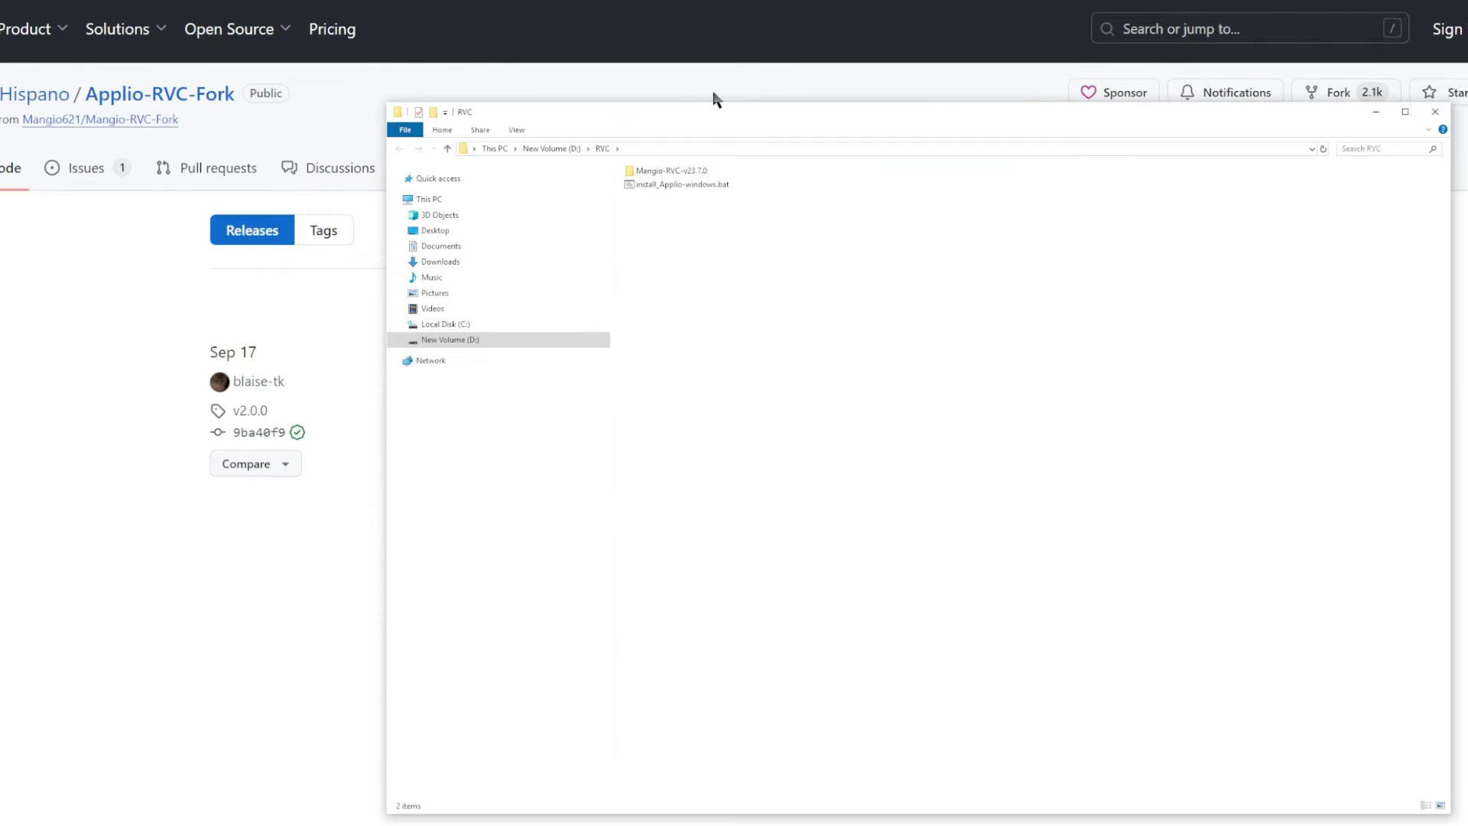
pyautogui.doubleClick(678, 186)
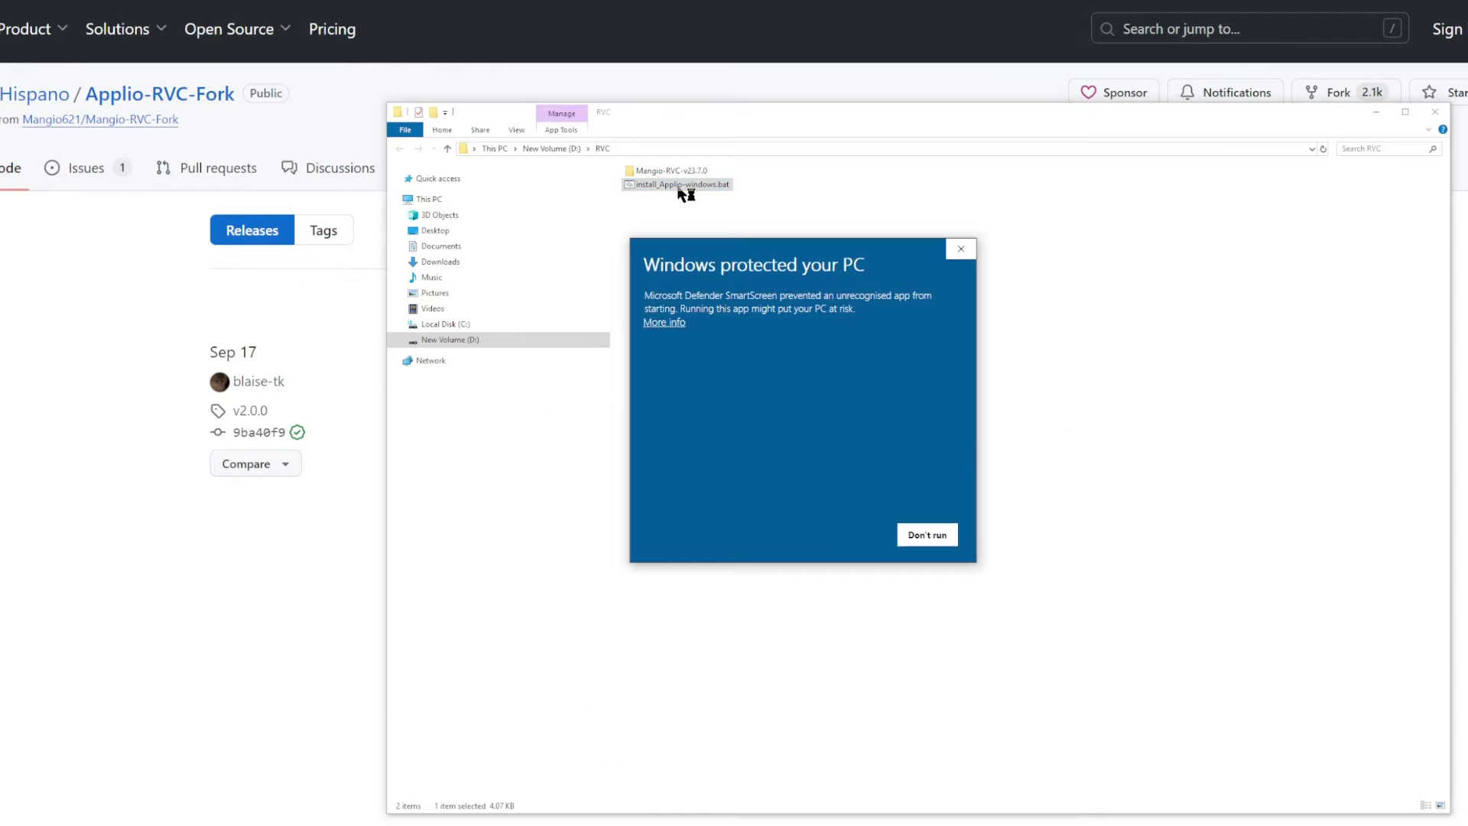
pyautogui.click(665, 322)
pyautogui.click(838, 532)
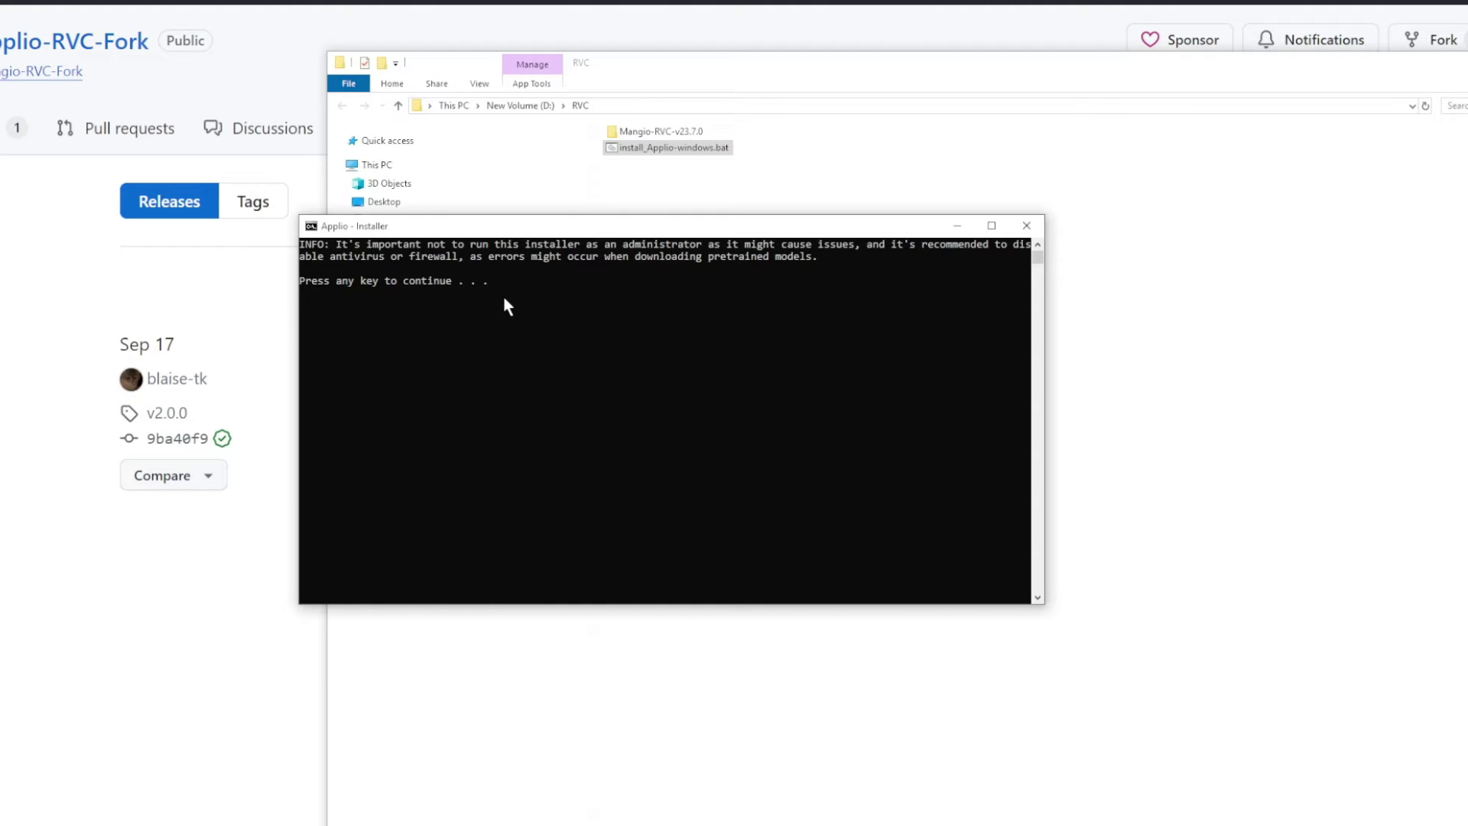
# Run the installer with option 1 (Nvidia runtime), then close it once Applio downloads
pyautogui.press('Return')
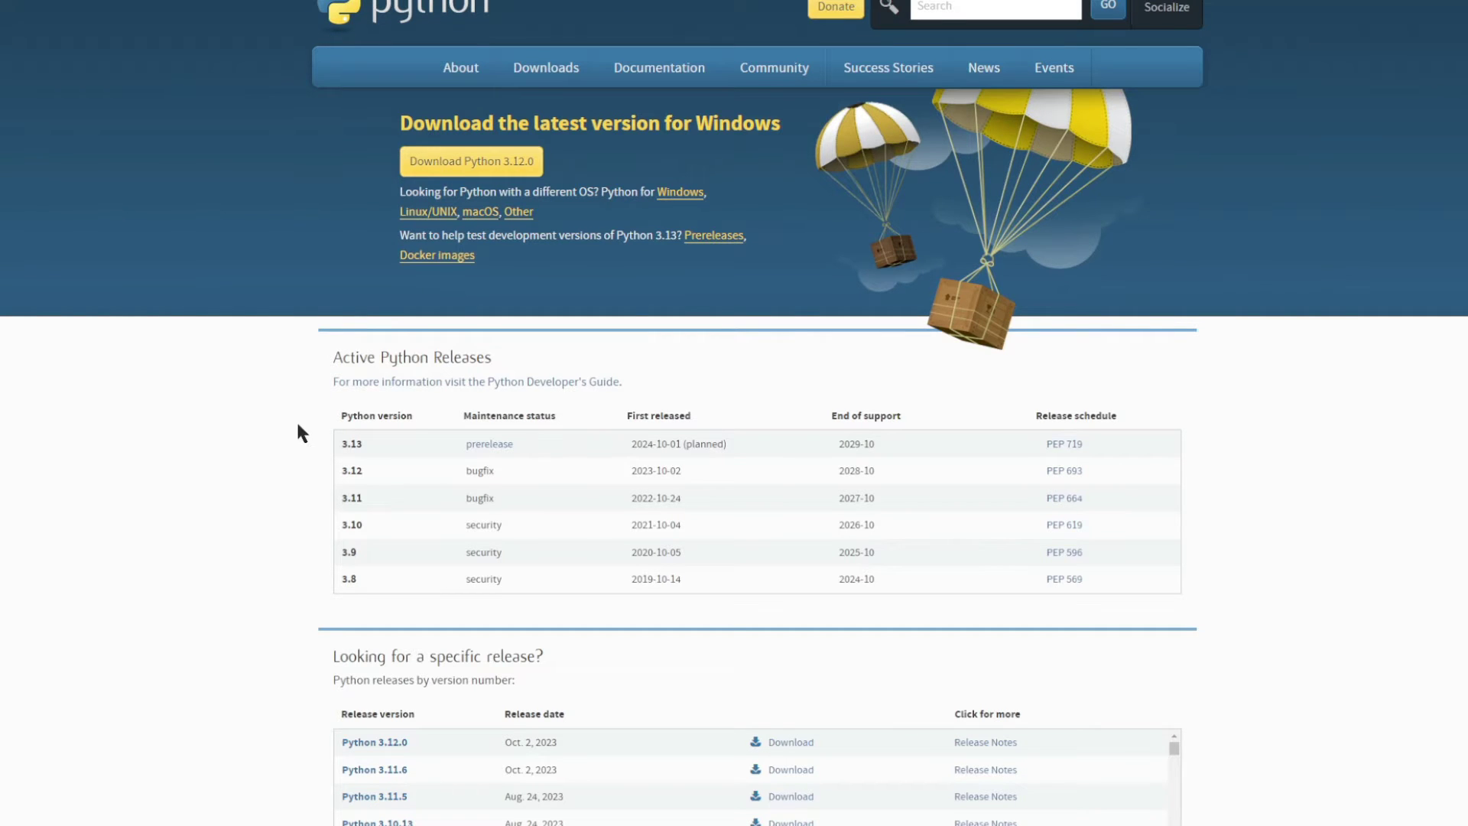
pyautogui.scroll(-5, 297, 425)
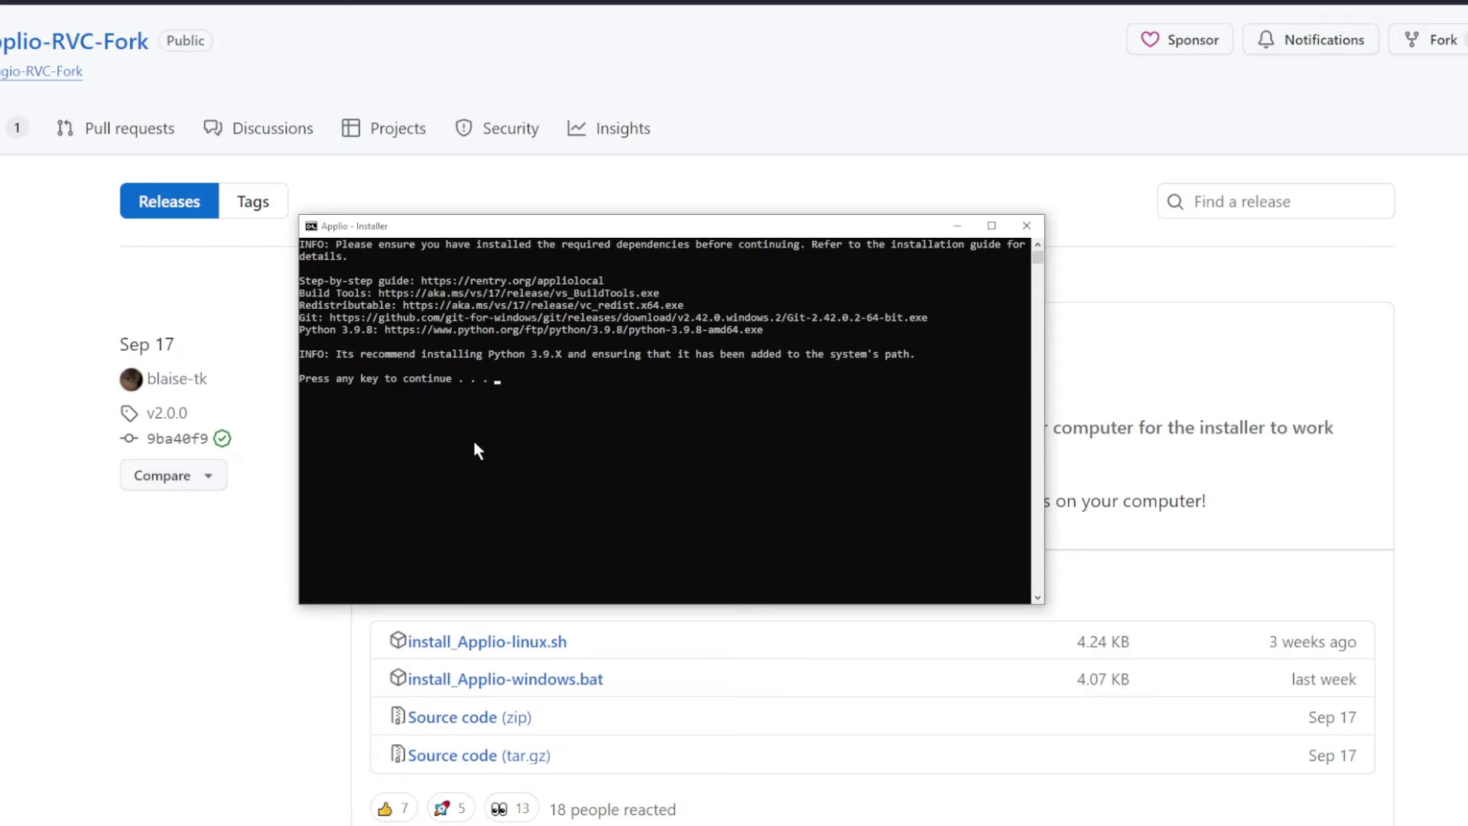
pyautogui.press('Return')
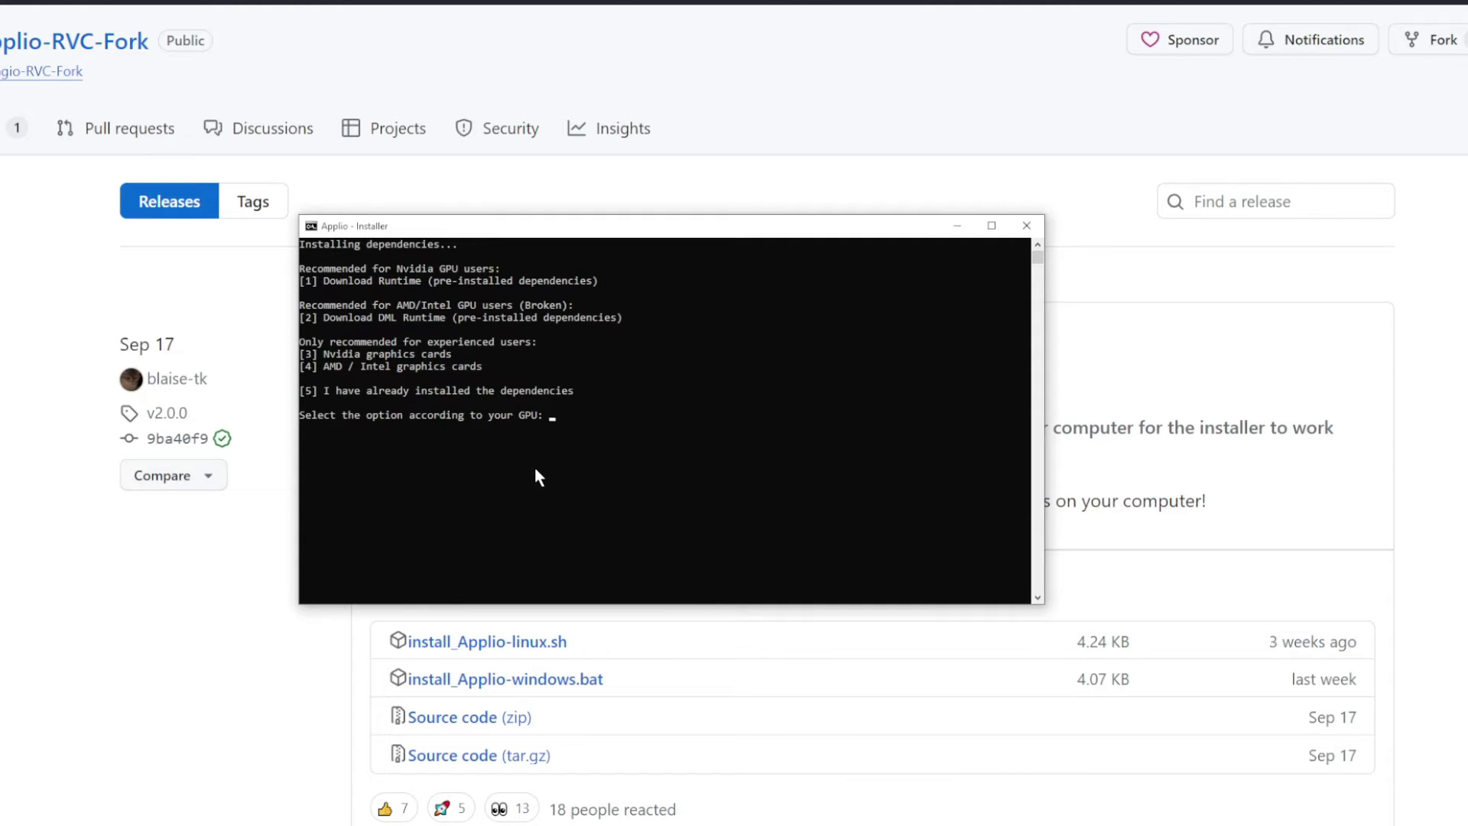
pyautogui.write('1')
pyautogui.press('Return')
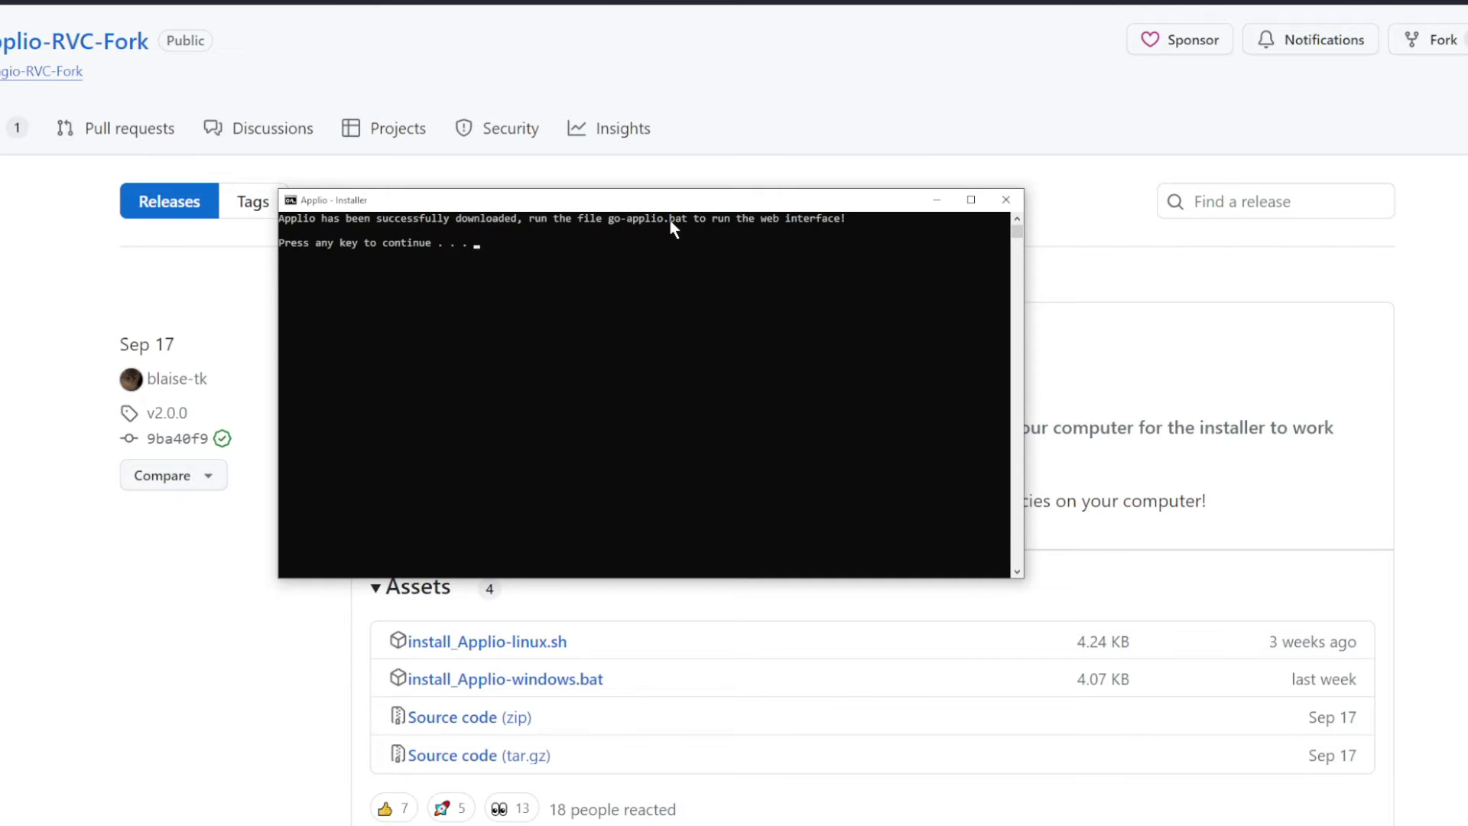
pyautogui.press('Return')
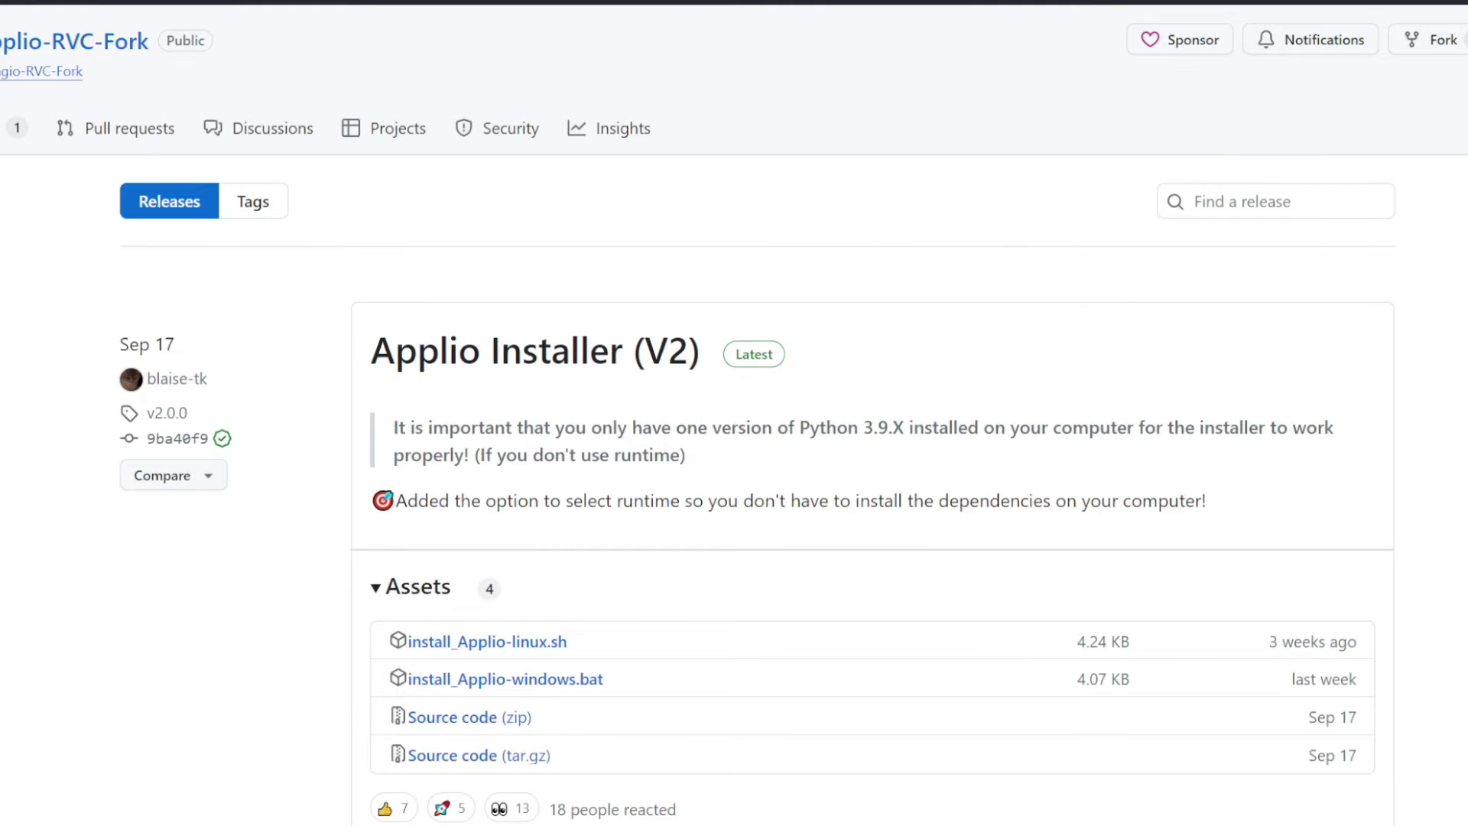
# Delete install_Applio-windows.bat and launch go-applio.bat inside the Applio-RVC-Fork folder
pyautogui.click(670, 169)
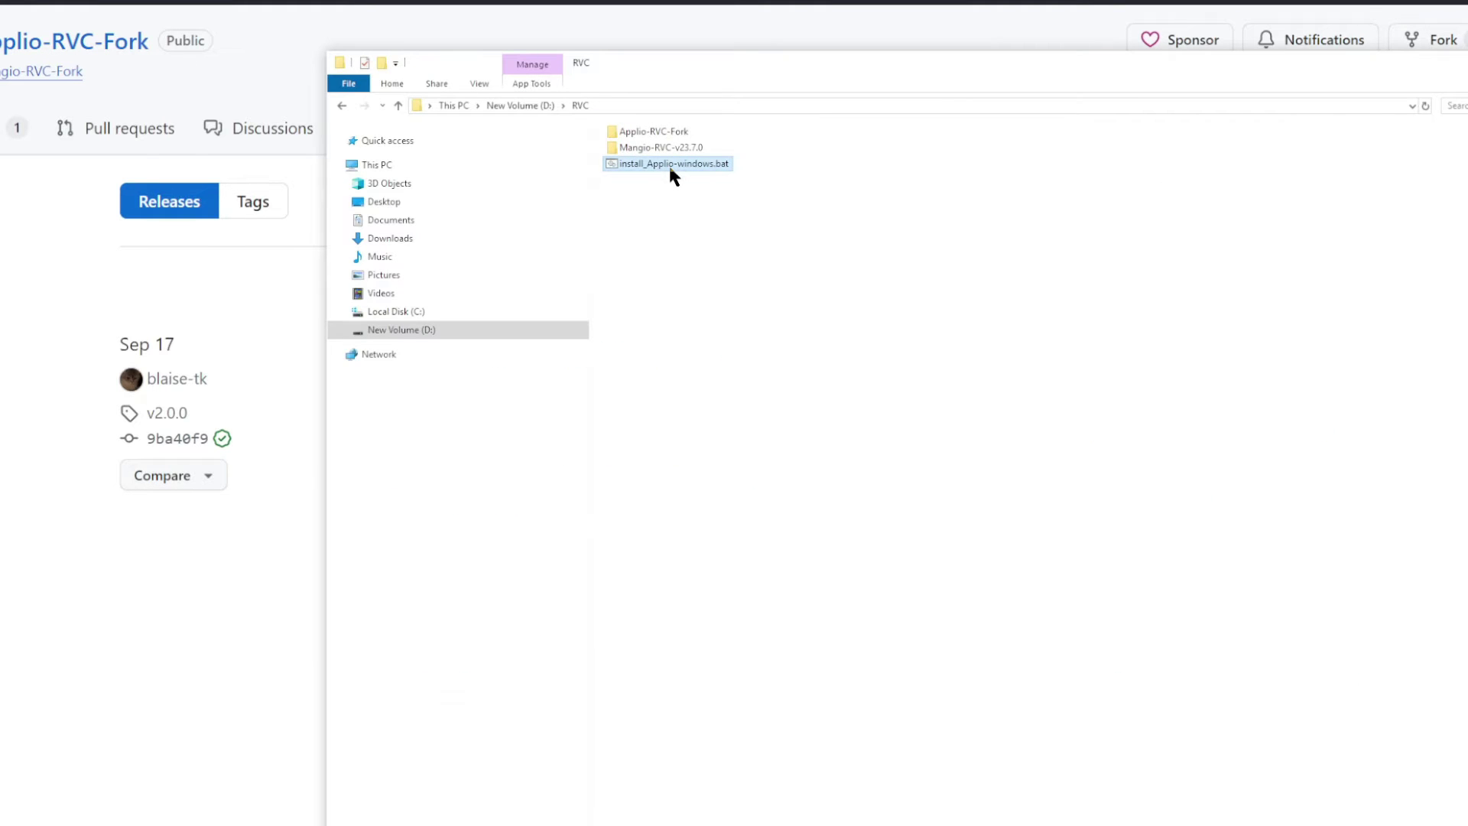
pyautogui.press('Delete')
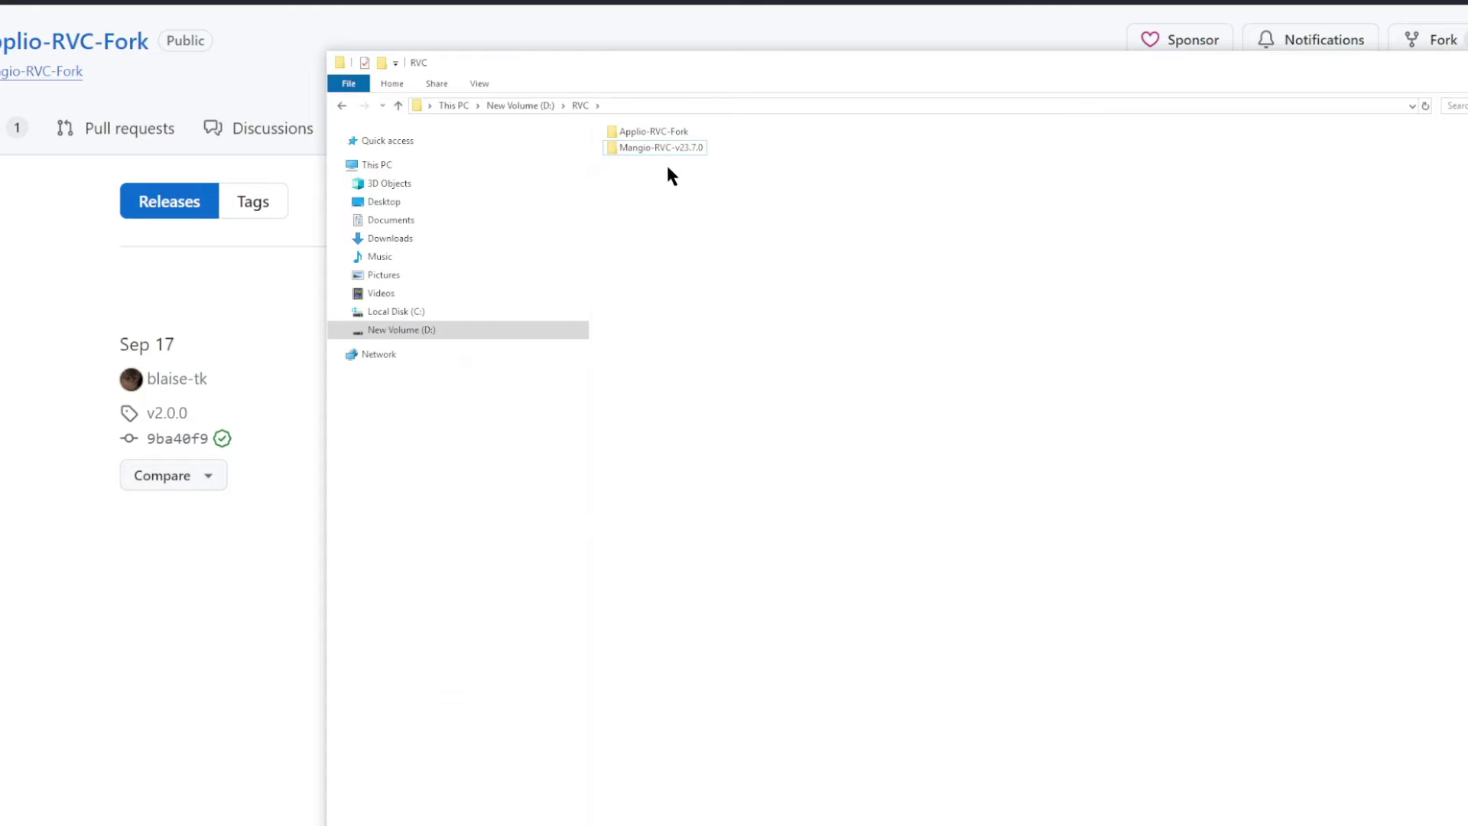
pyautogui.click(633, 133)
pyautogui.doubleClick(633, 131)
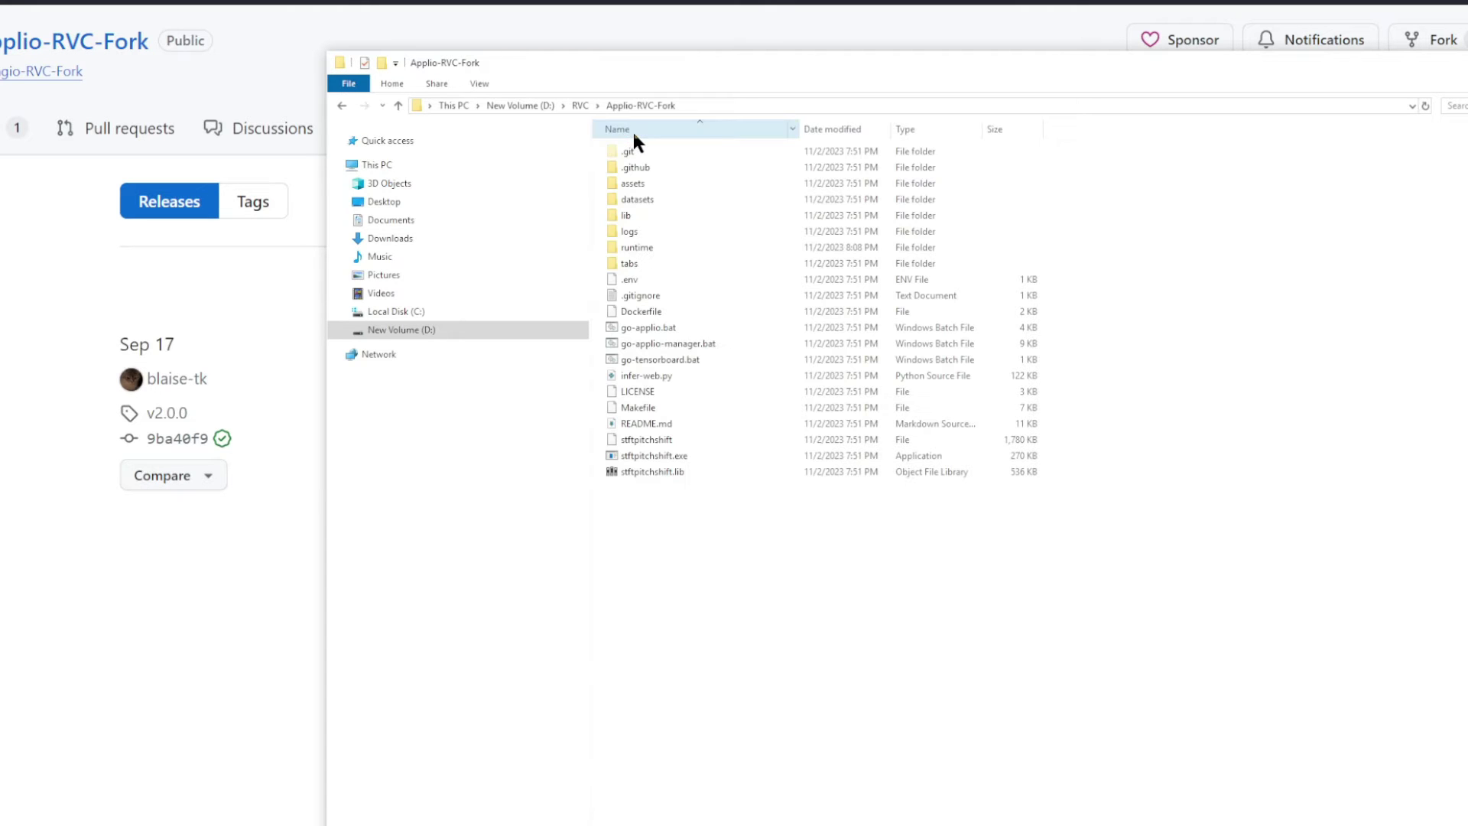
pyautogui.doubleClick(650, 330)
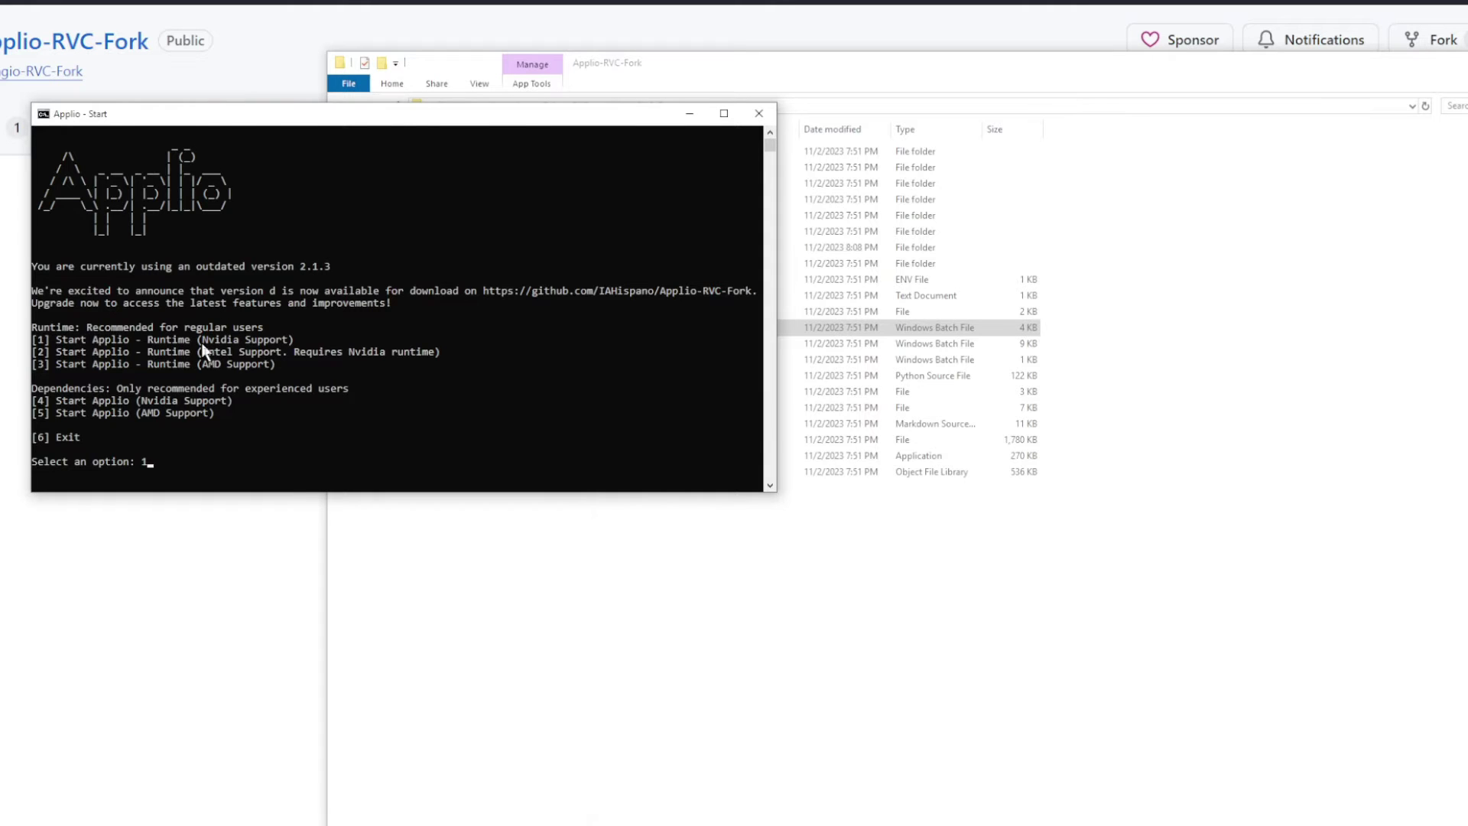
# Confirm option 1 to start Applio - Runtime (Nvidia Support)
pyautogui.press('Return')
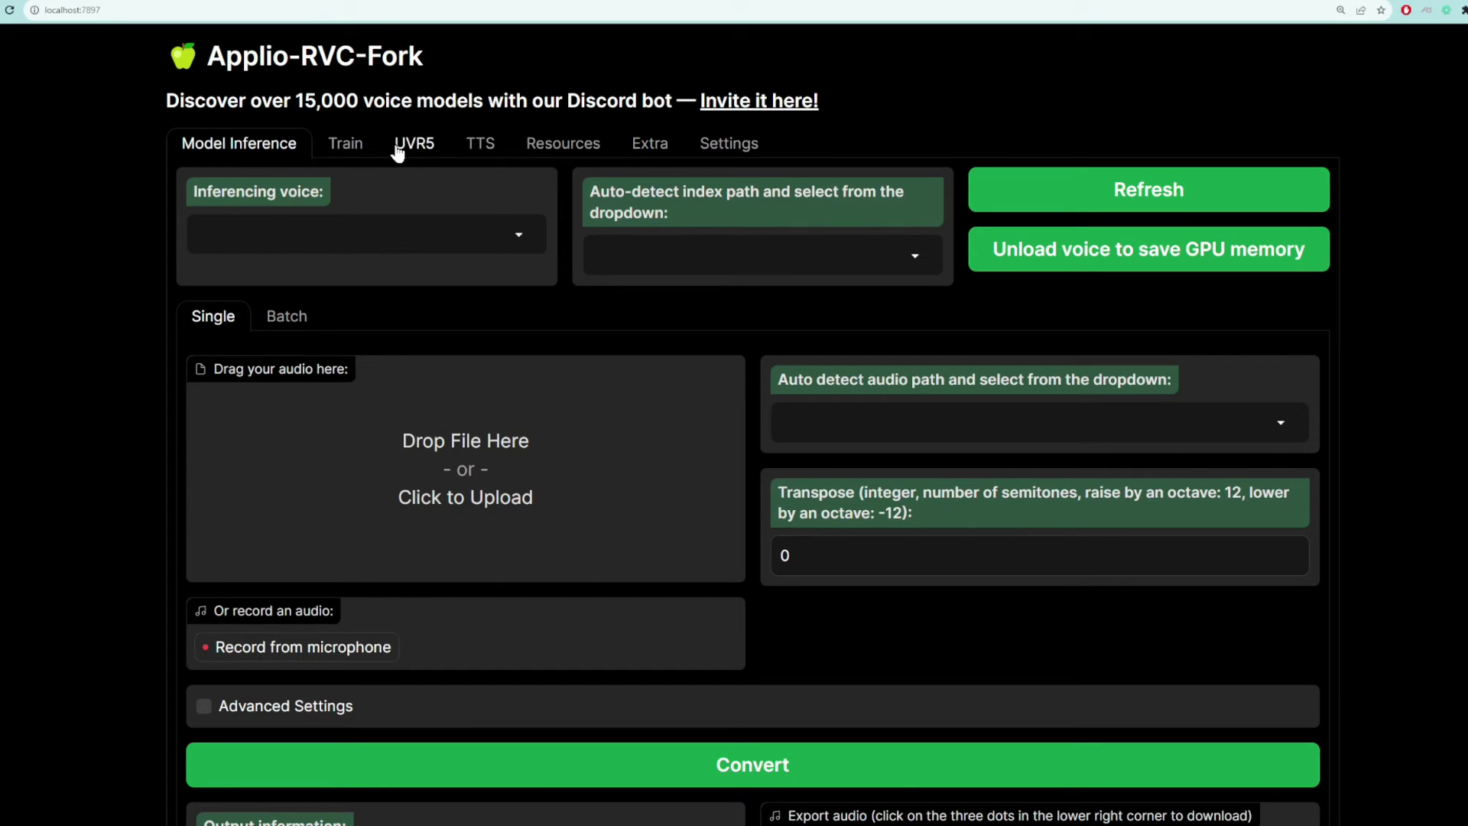
# Look over the Train and UVR5 tabs, finishing on the TTS tab
pyautogui.scroll(5, 202, 147)
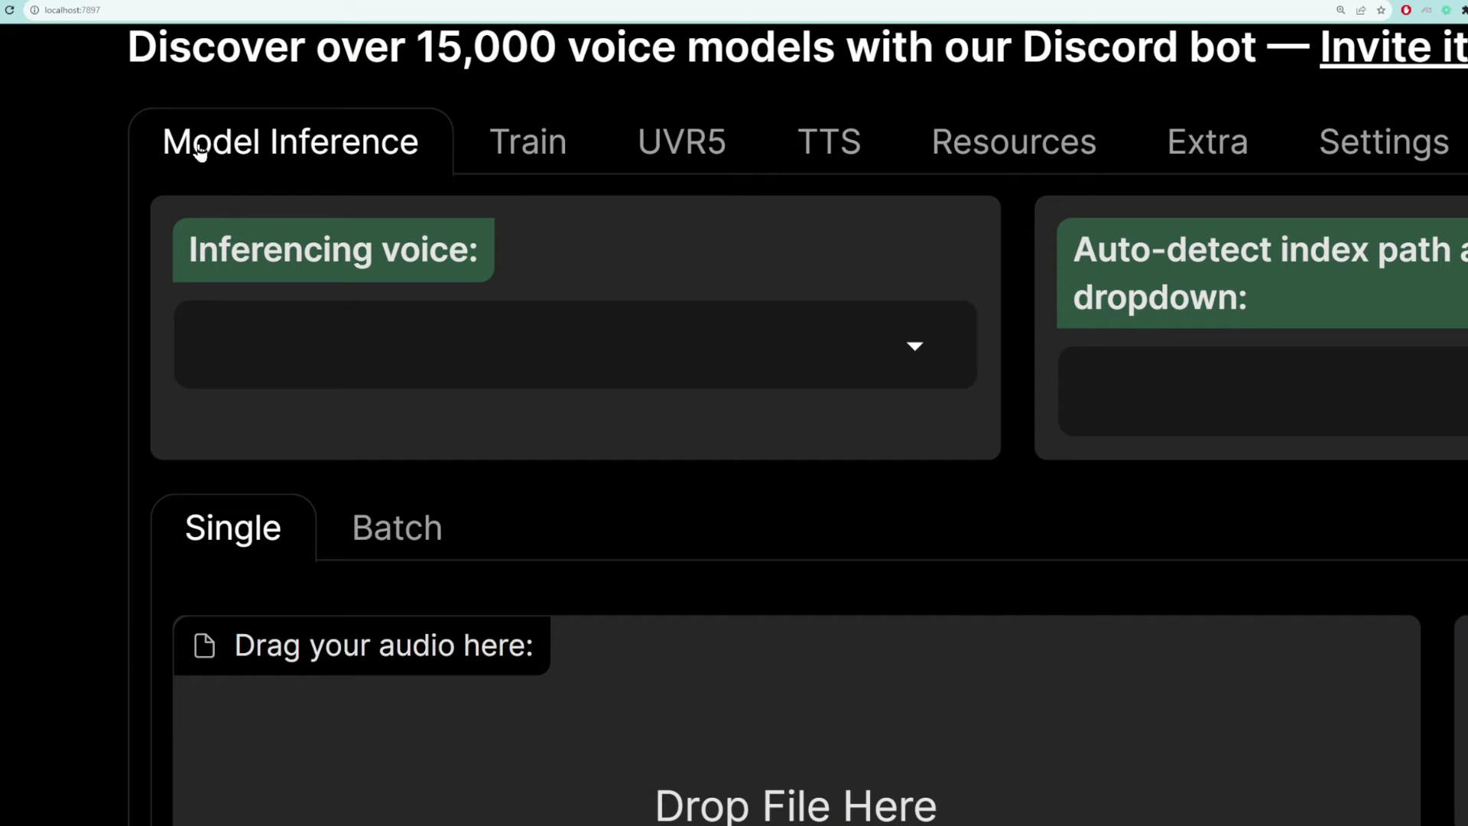
pyautogui.scroll(-3, 200, 149)
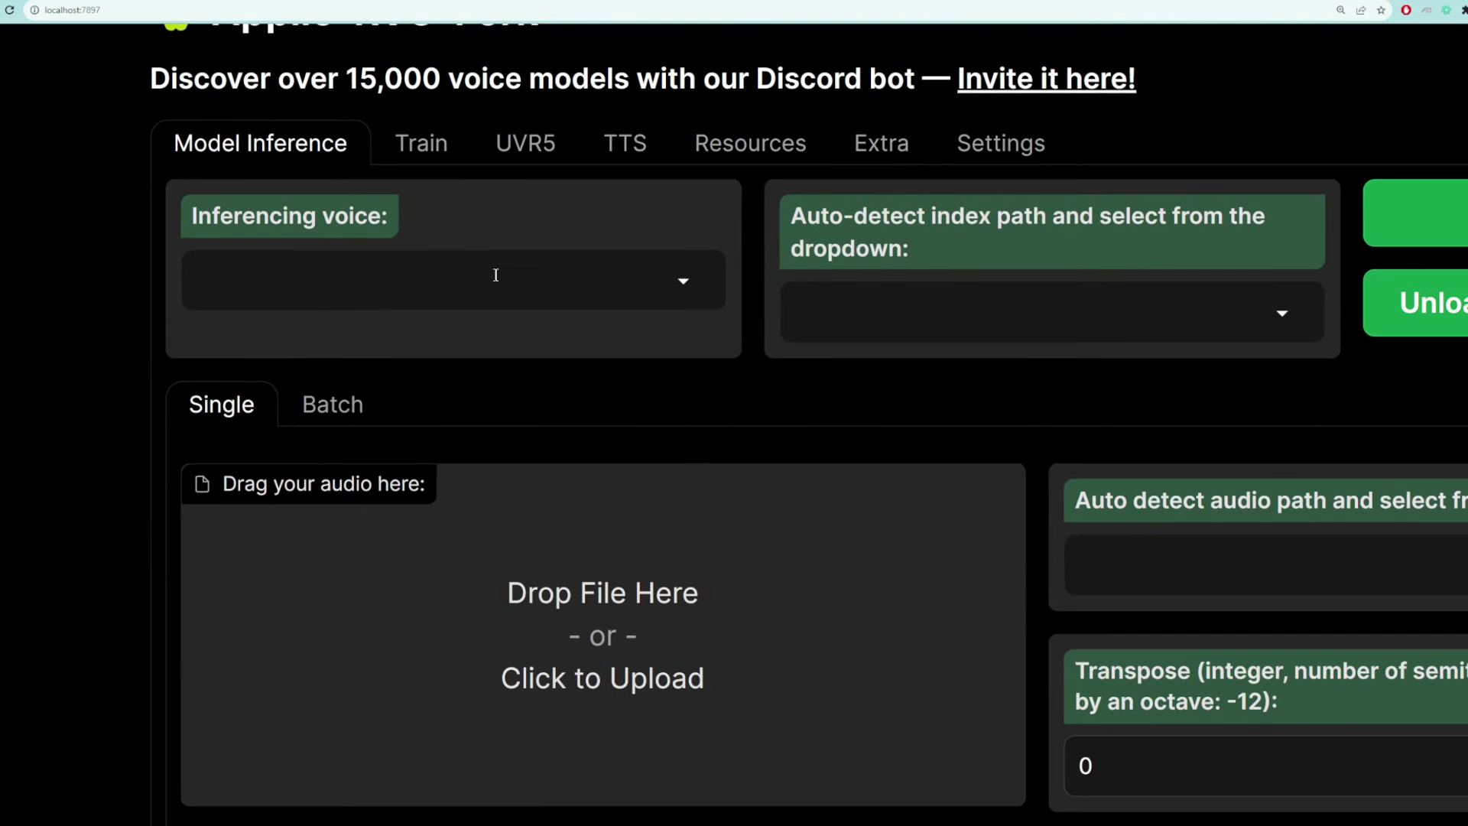
pyautogui.scroll(-3, 459, 272)
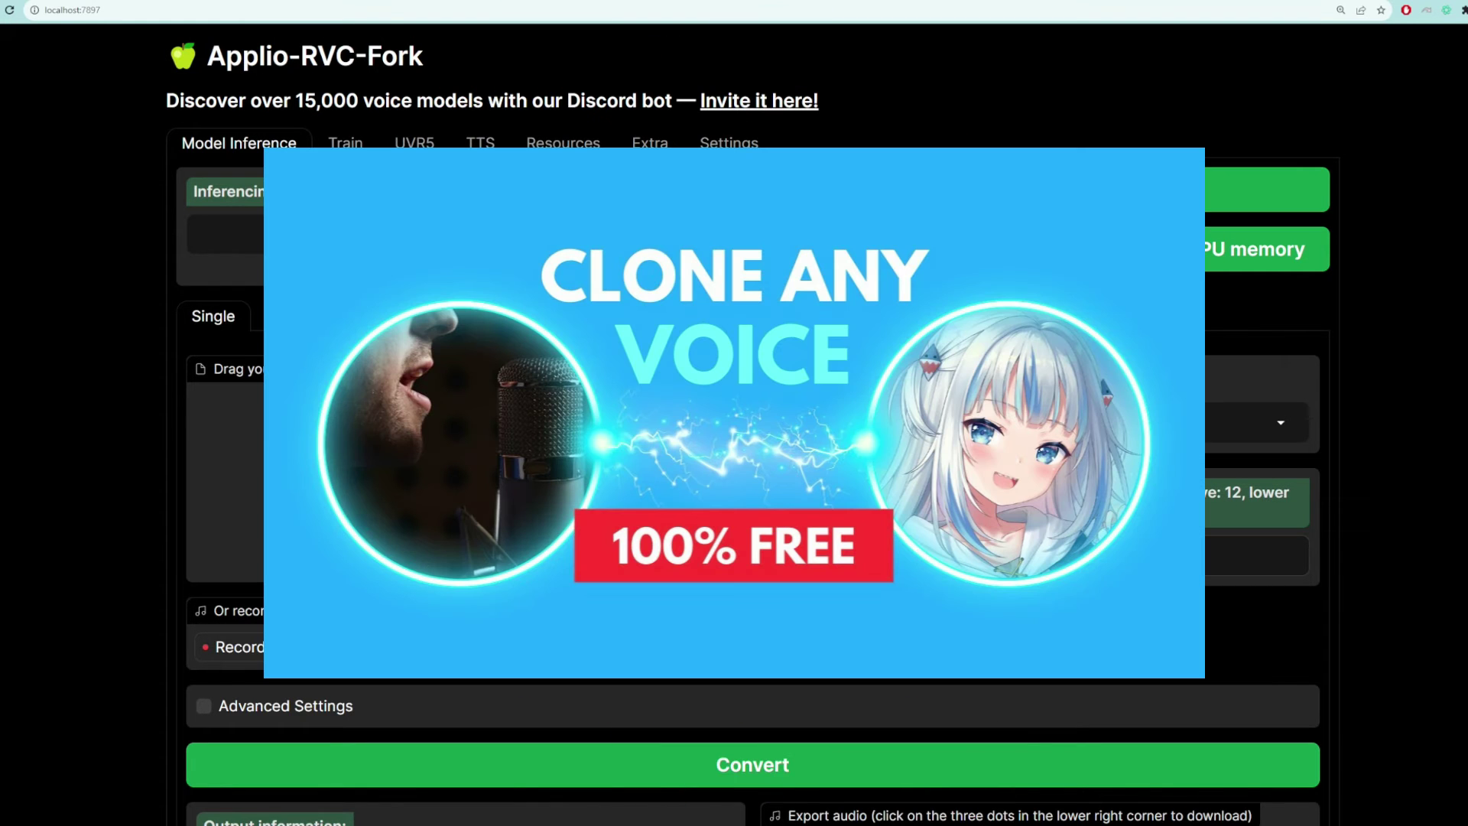
pyautogui.scroll(3, 344, 147)
pyautogui.click(344, 148)
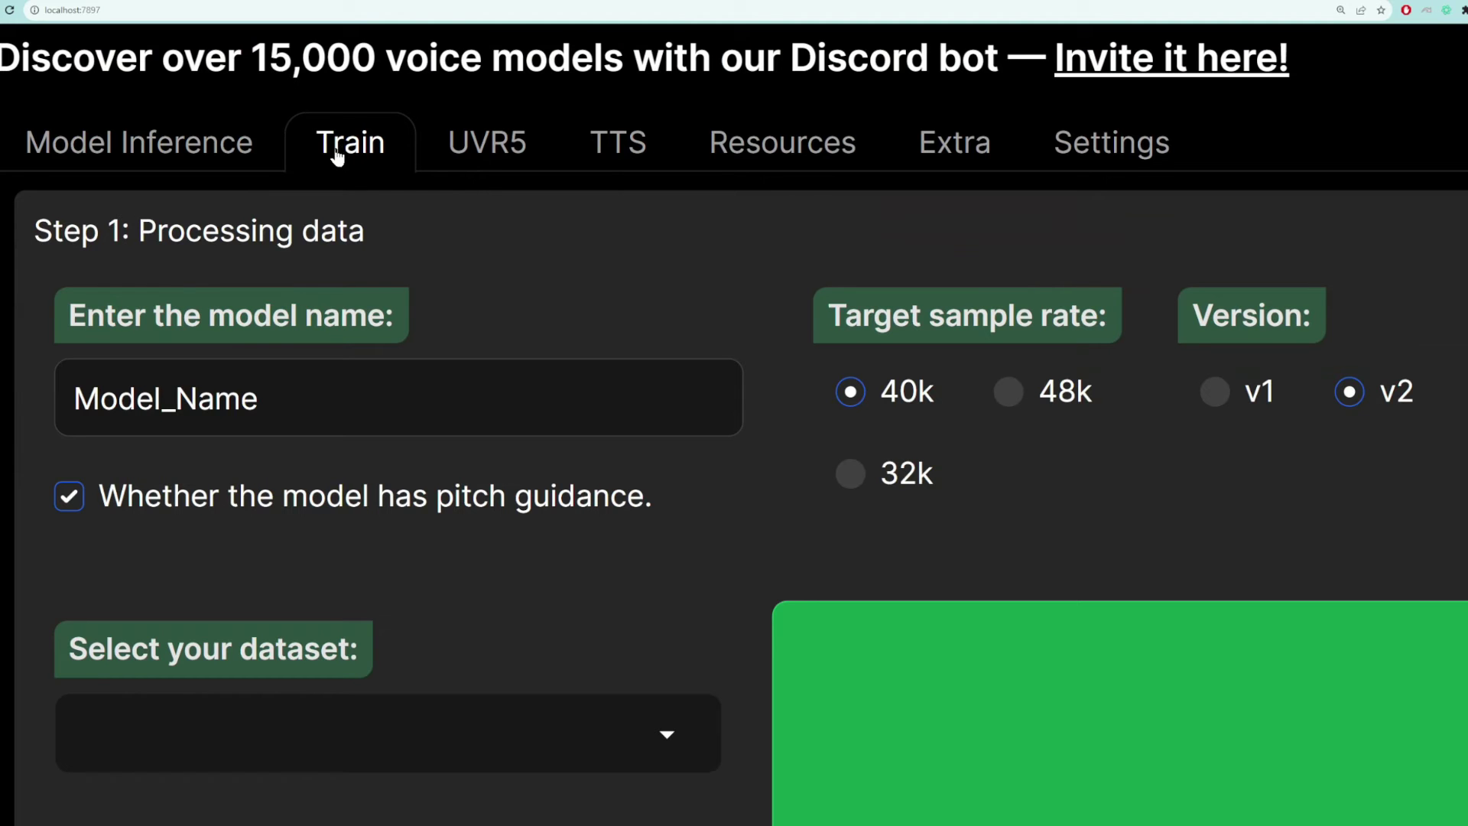
pyautogui.scroll(-4, 337, 156)
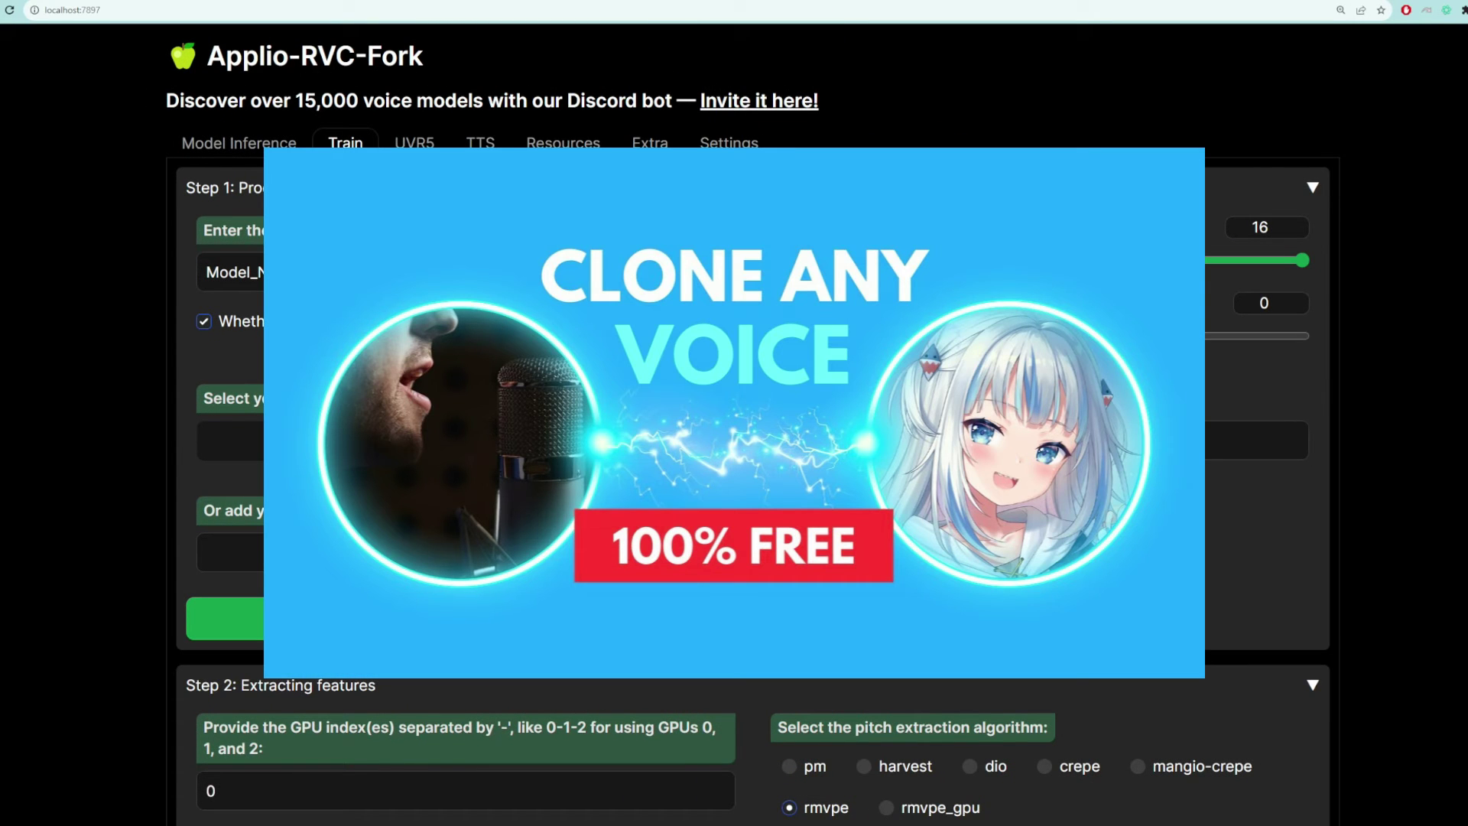
pyautogui.scroll(3, 416, 144)
pyautogui.click(415, 144)
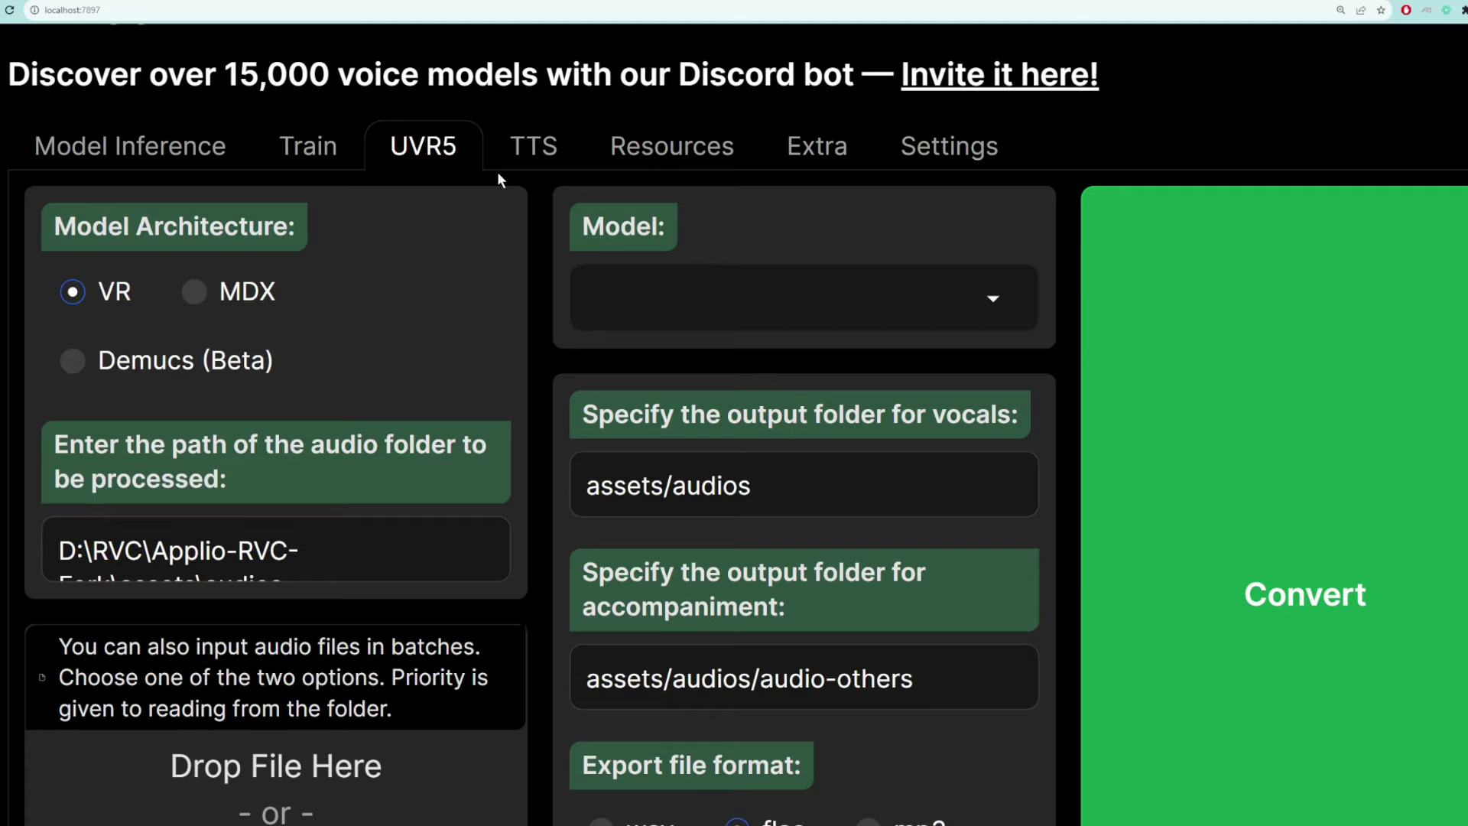
pyautogui.click(527, 146)
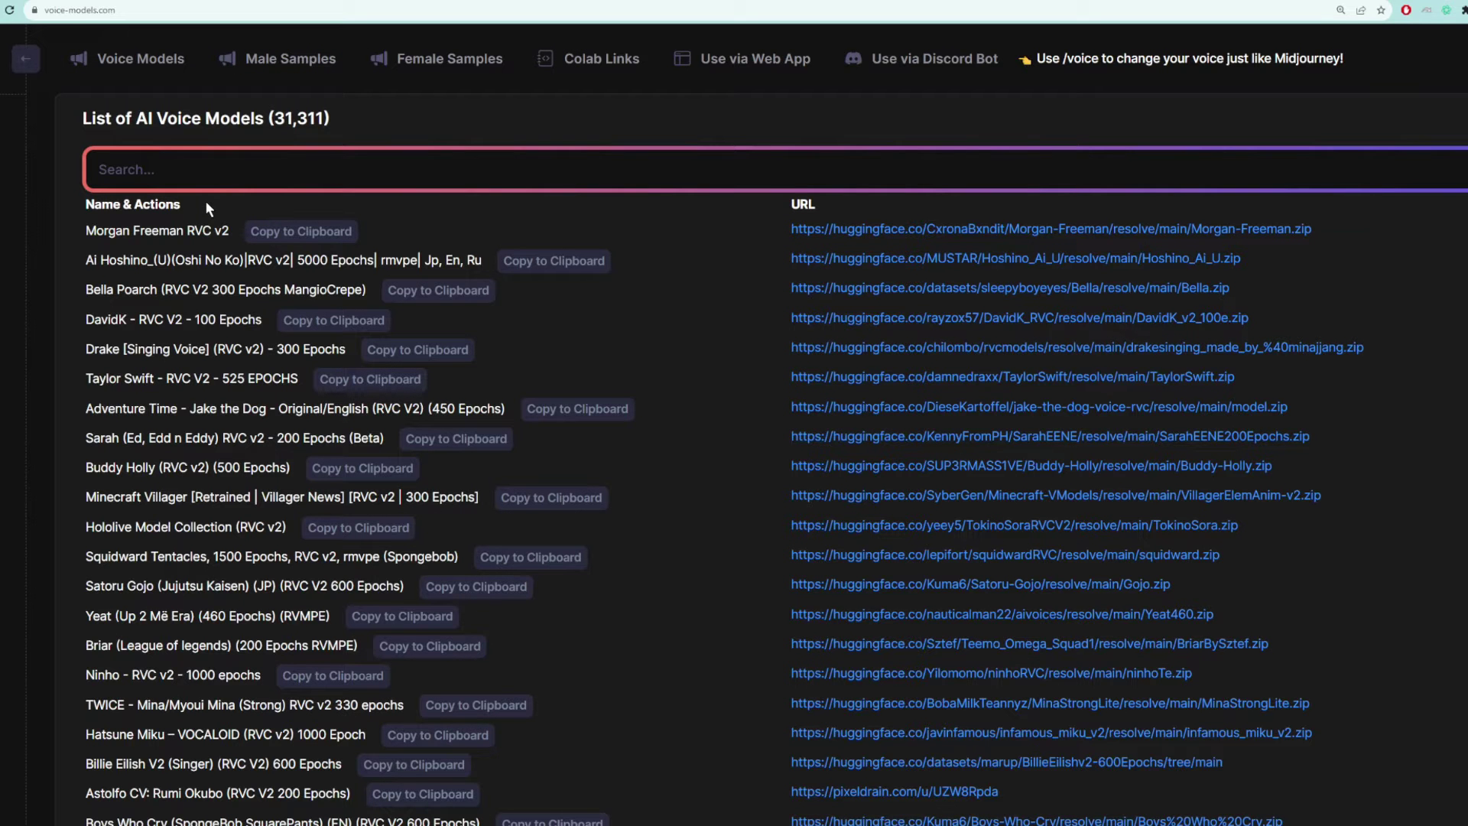
# Search 'mr. beast', save Mr.Beast.zip to Applio-RVC-Fork, and start downloading Hoshino_Ai_U.zip
pyautogui.click(111, 168)
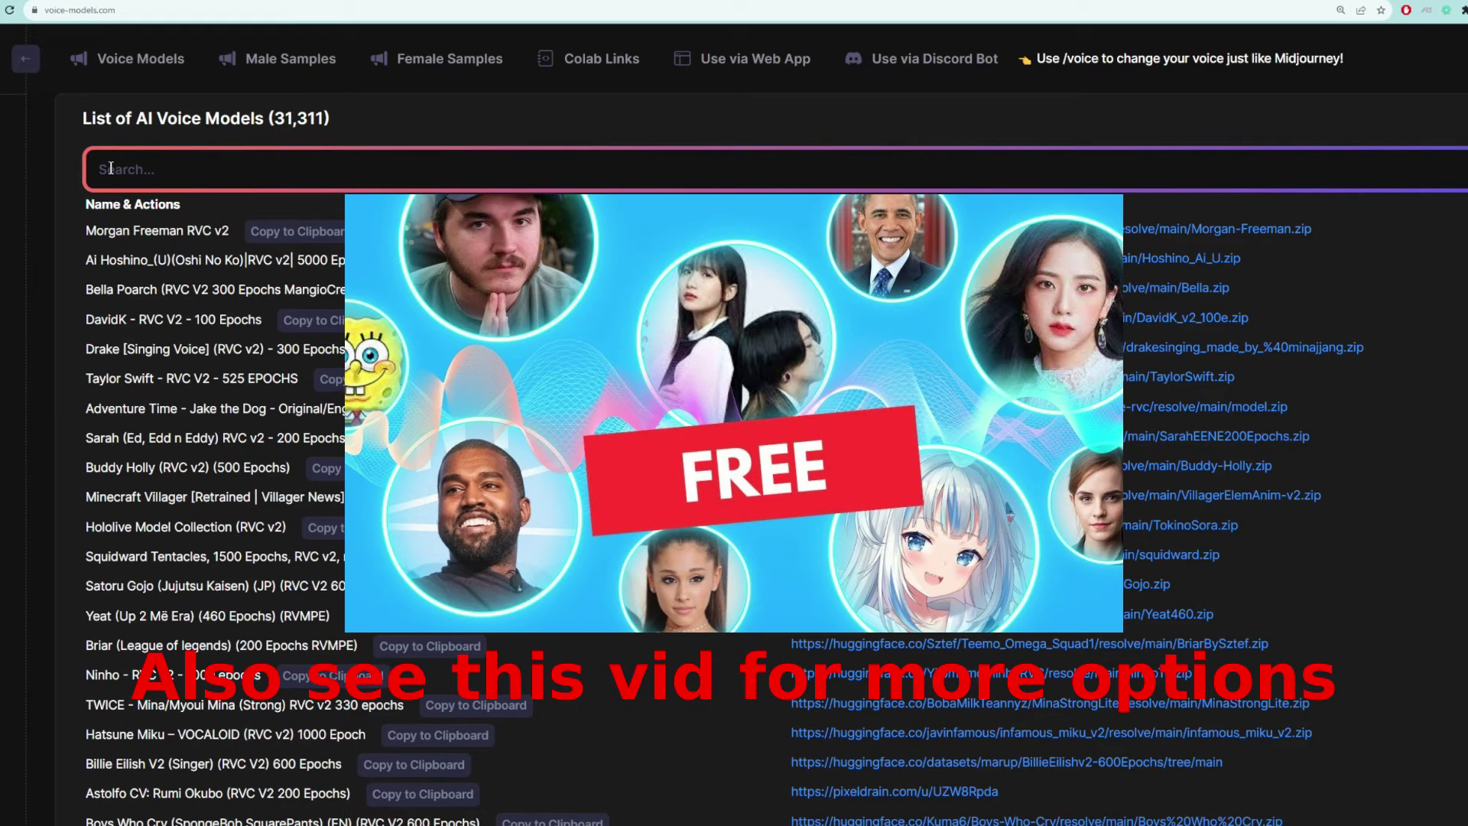
pyautogui.write('mr. beast')
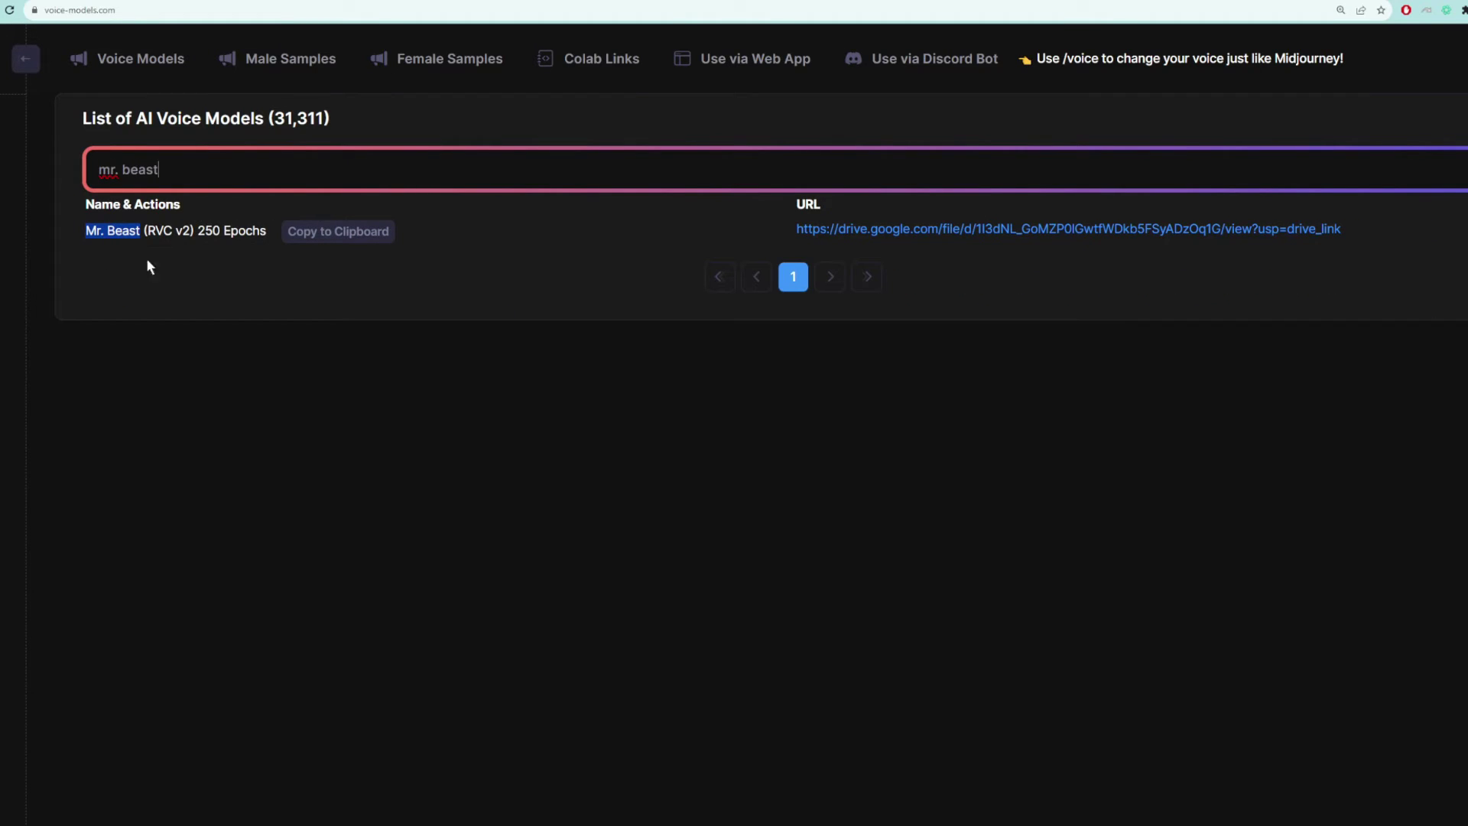
pyautogui.click(913, 231)
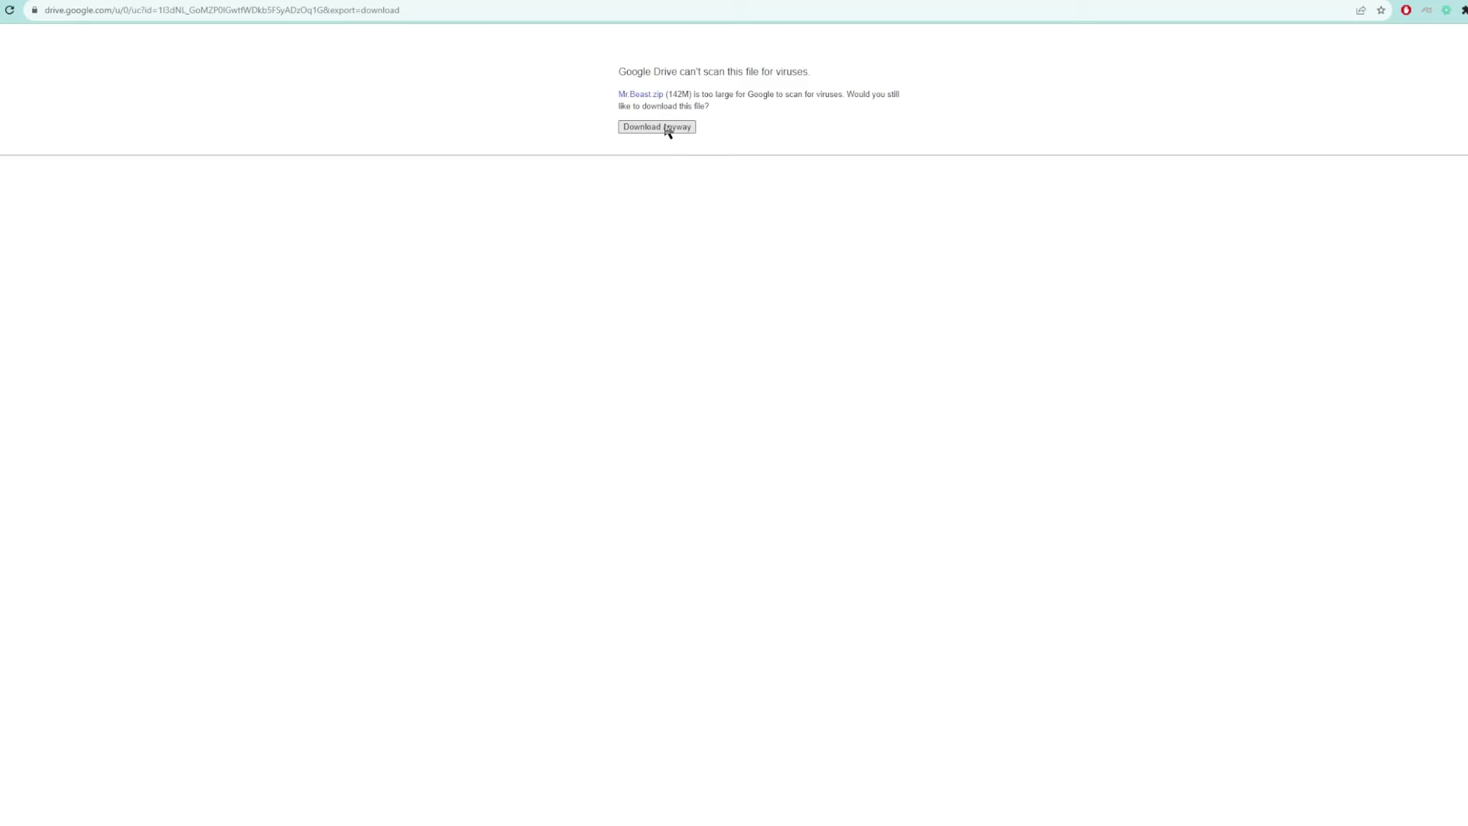
pyautogui.click(666, 128)
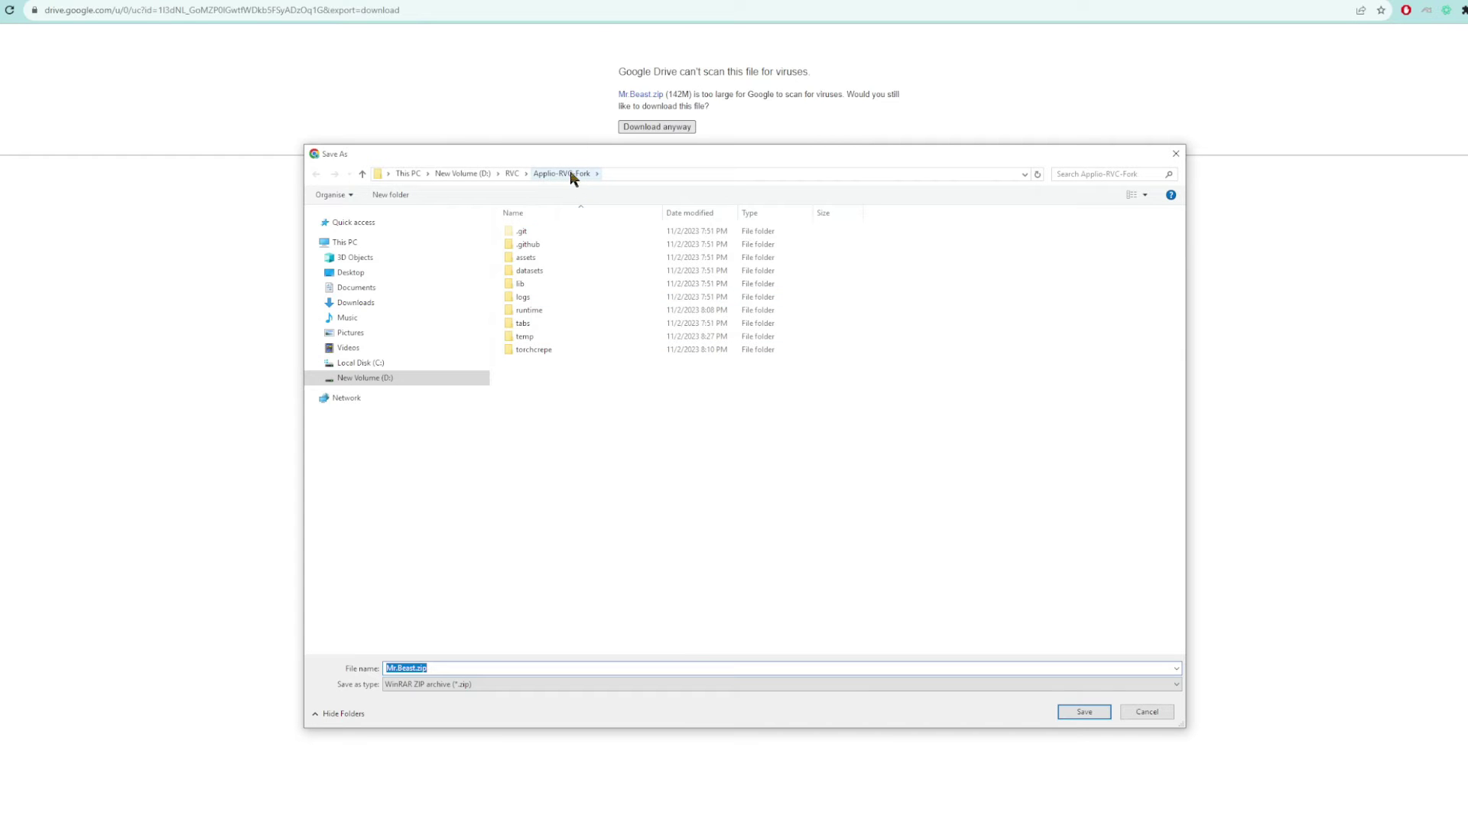
pyautogui.click(1062, 710)
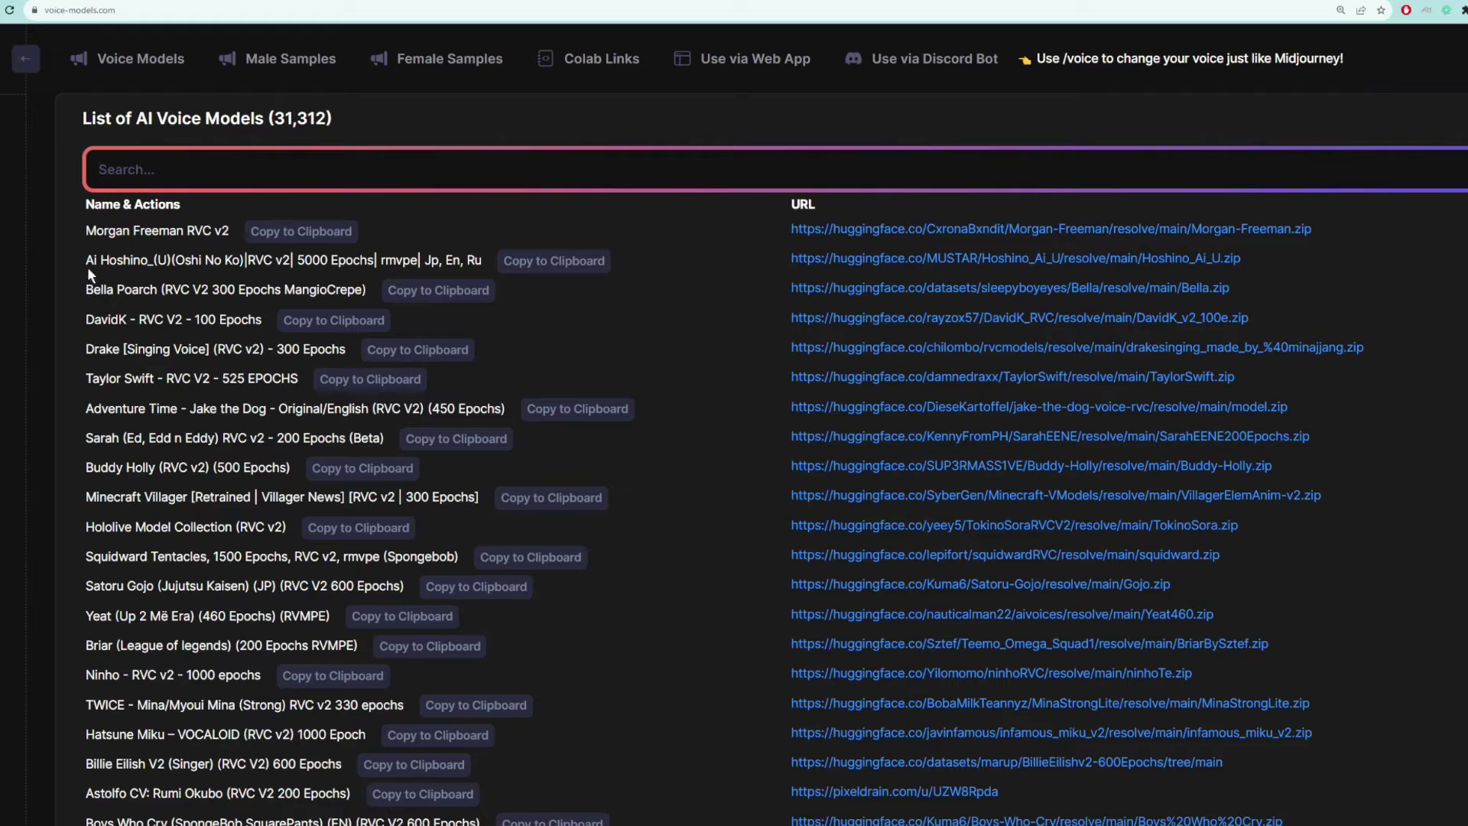
pyautogui.click(906, 260)
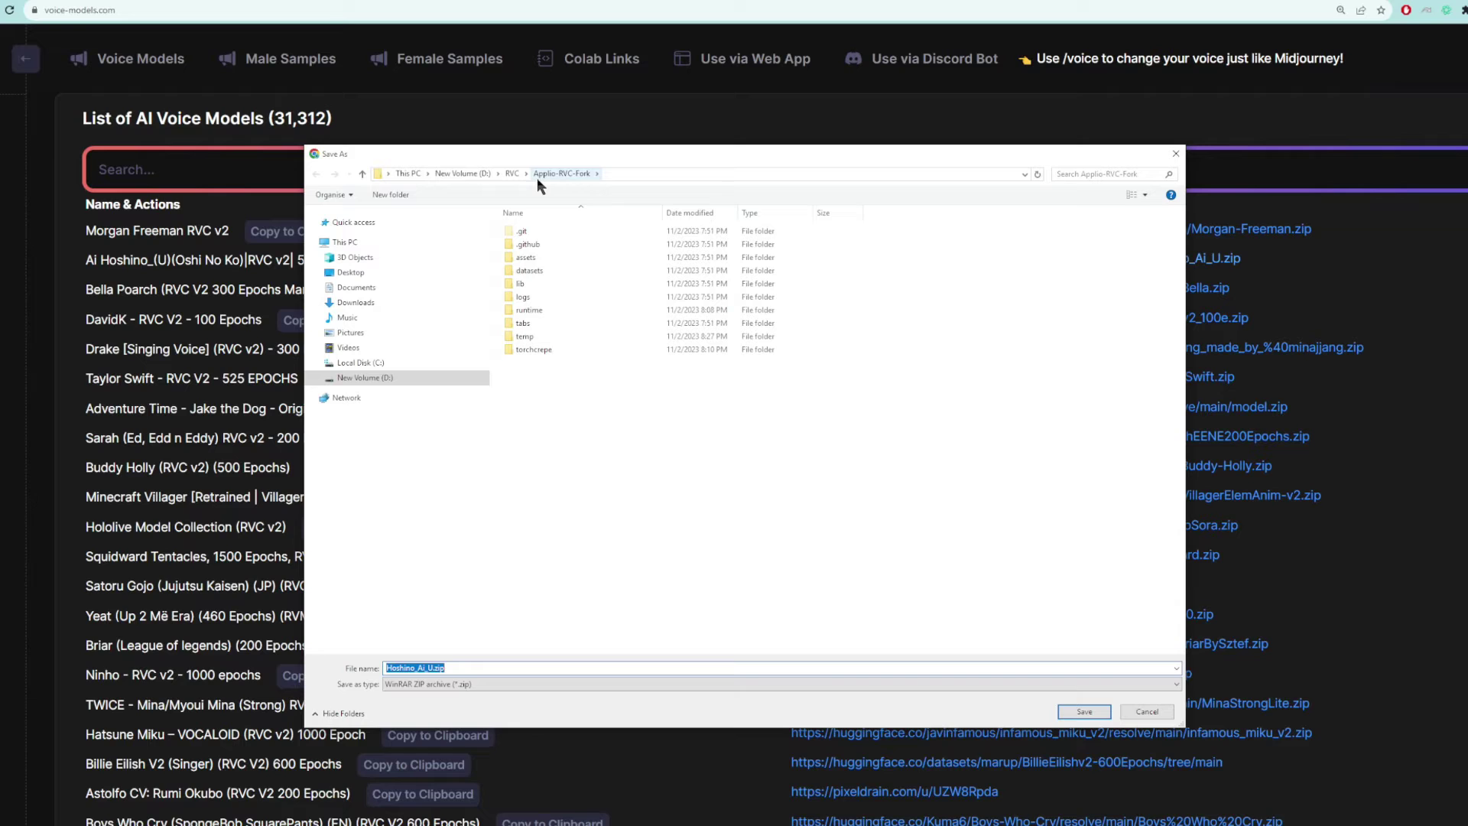
# Save Hoshino_Ai_U.zip and extract Mr.Beast.pth from Mr.Beast.zip into Applio-RVC-Fork
pyautogui.click(1084, 711)
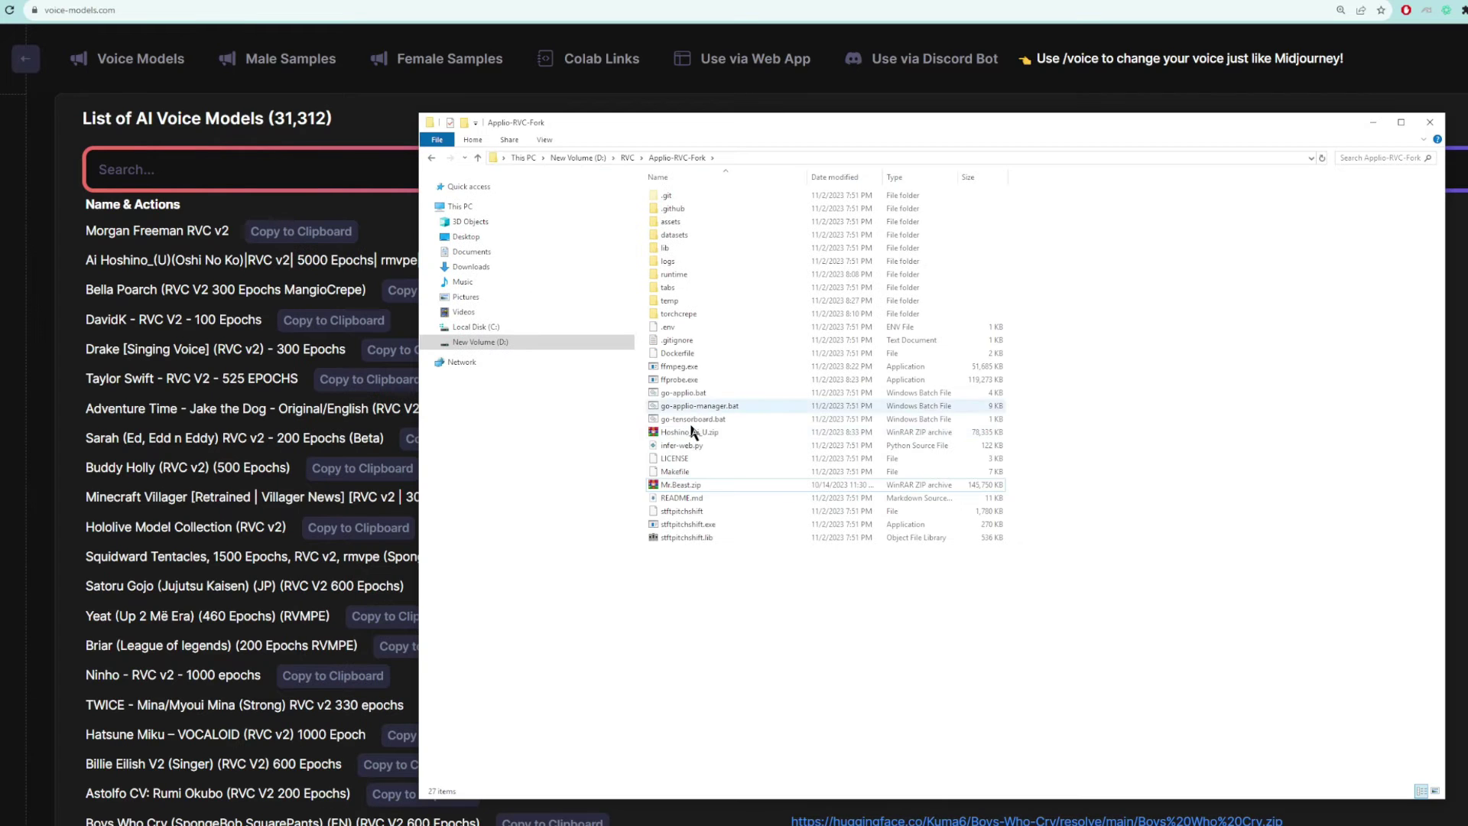
pyautogui.click(680, 486)
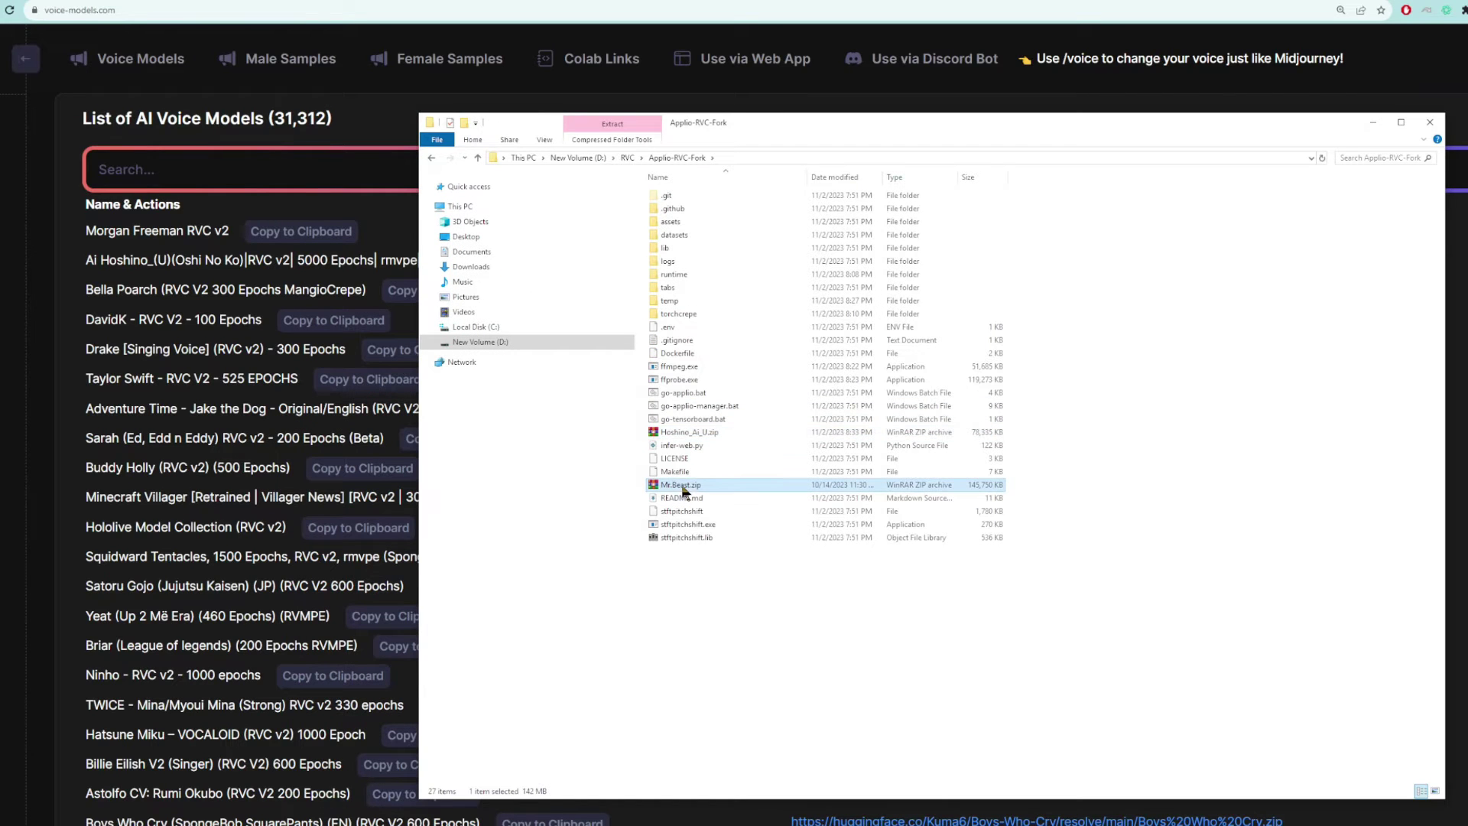
pyautogui.click(701, 599)
pyautogui.doubleClick(683, 485)
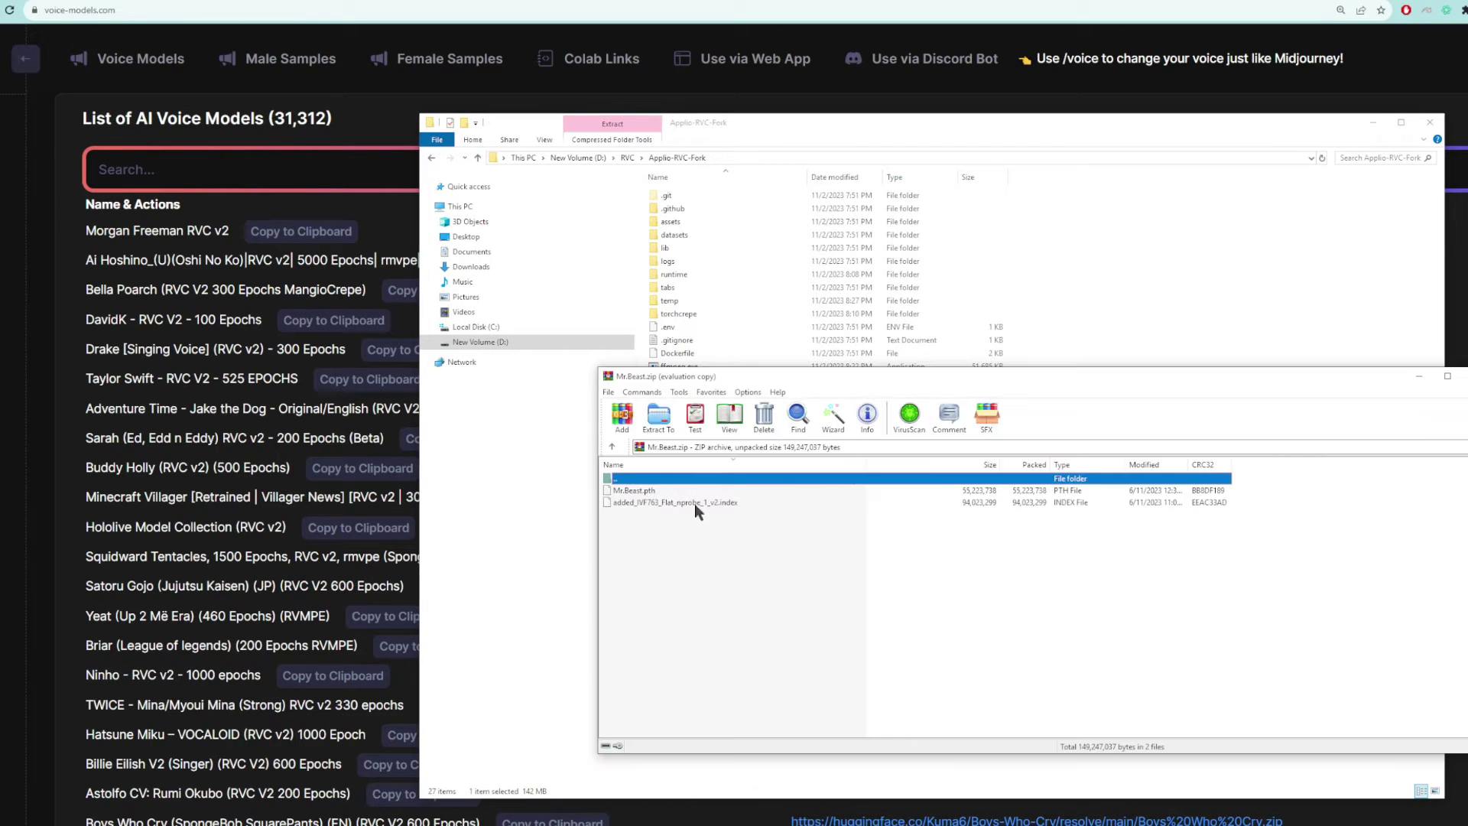
pyautogui.moveTo(838, 380); pyautogui.dragTo(1054, 470)
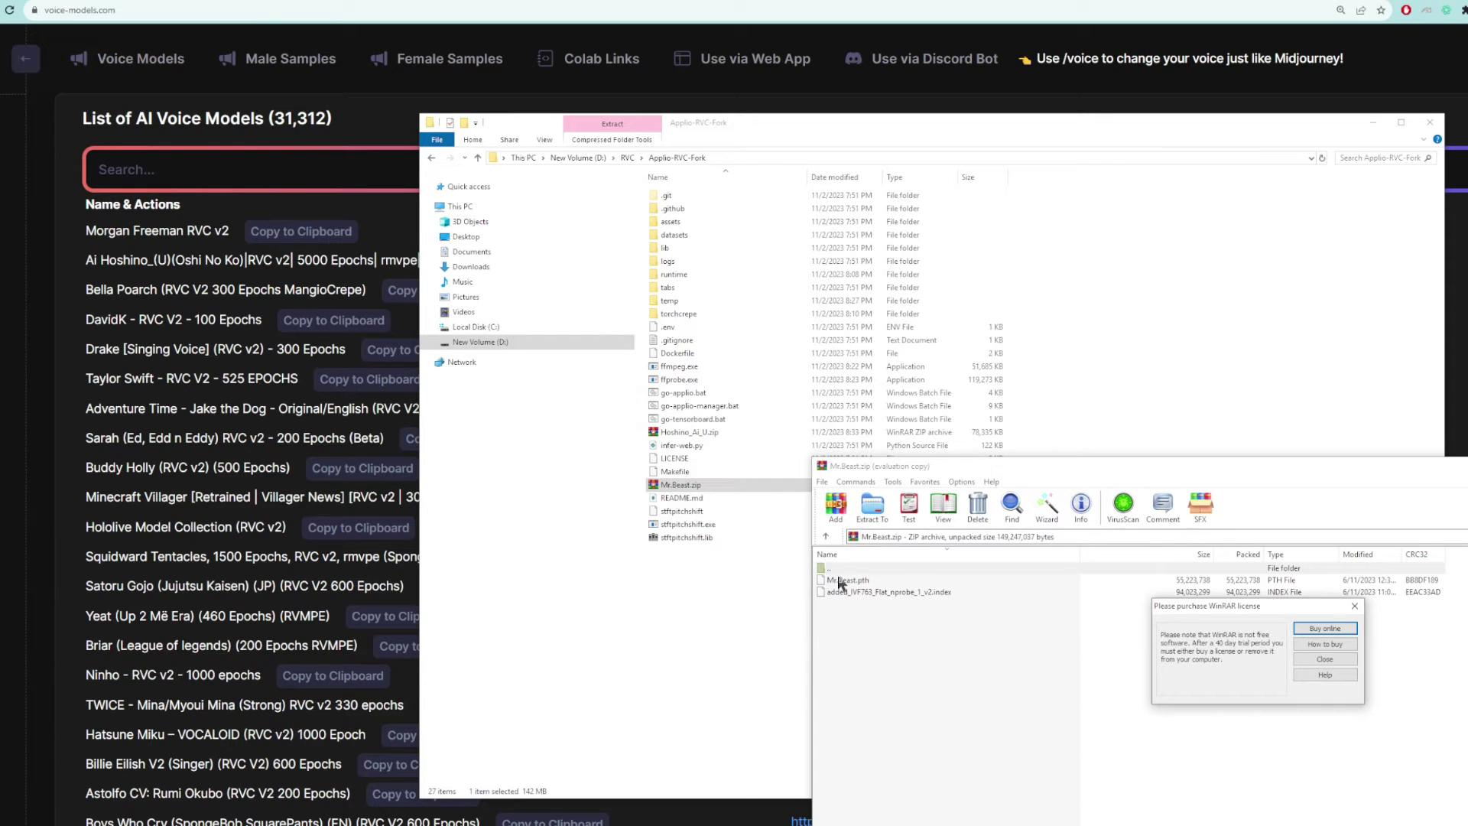
pyautogui.click(1355, 606)
pyautogui.moveTo(880, 579); pyautogui.dragTo(706, 582)
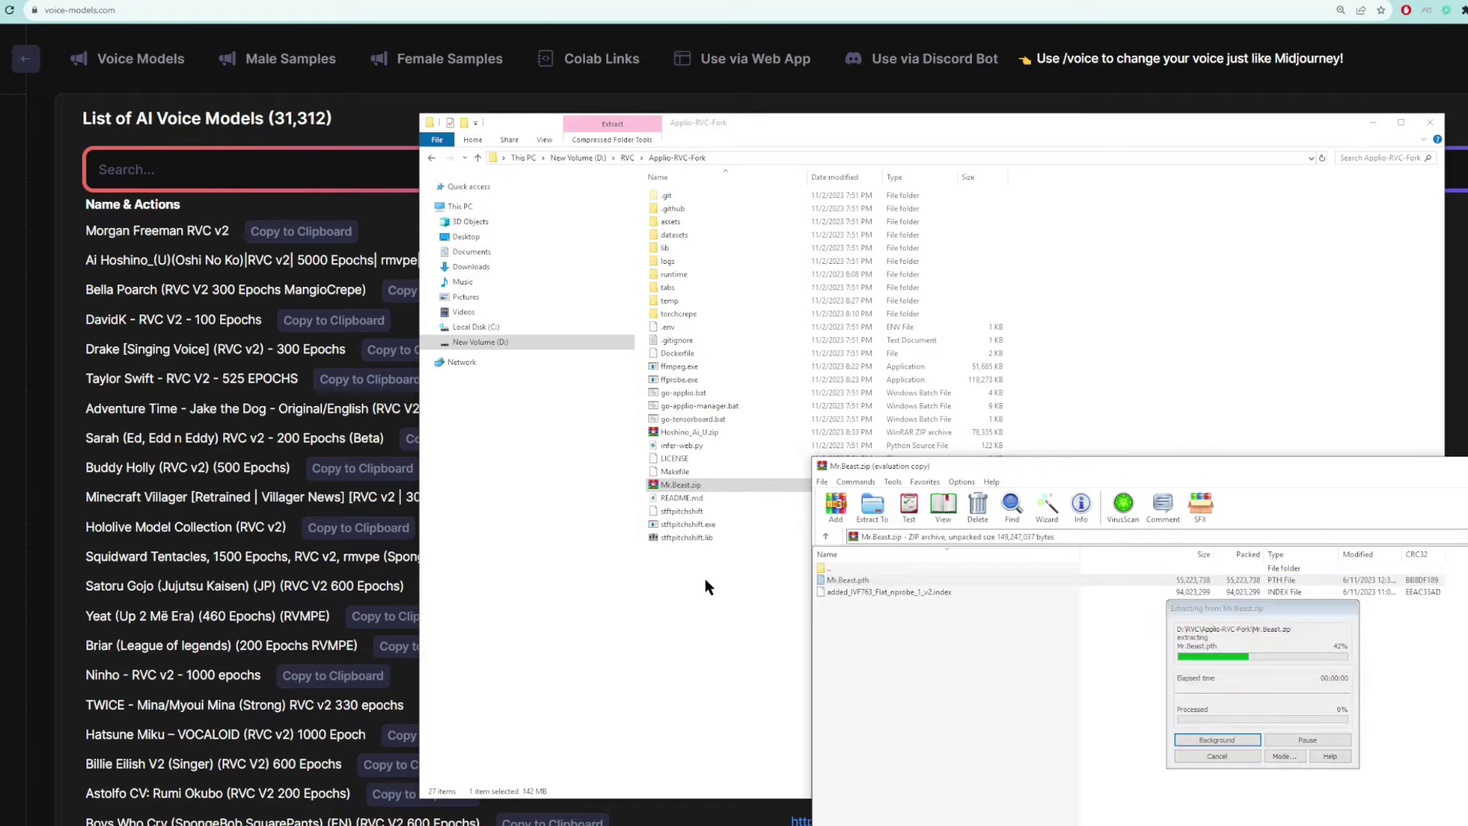
pyautogui.press('Escape')
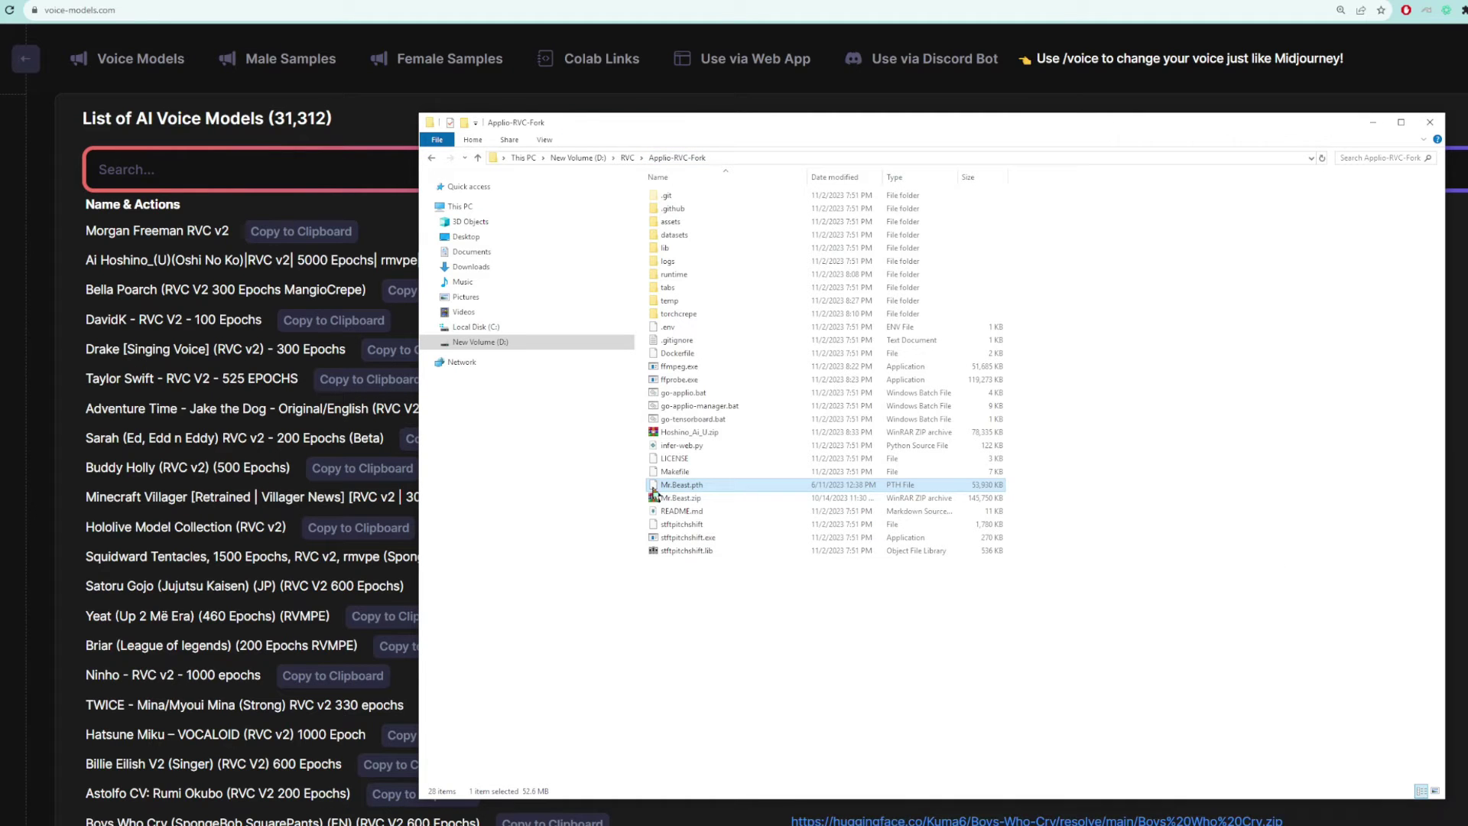
# Extract Hoshino_Ai_U.pth from Hoshino_Ai_U.zip into Applio-RVC-Fork
pyautogui.doubleClick(688, 433)
pyautogui.moveTo(570, 619); pyautogui.dragTo(1118, 397)
pyautogui.press('Escape')
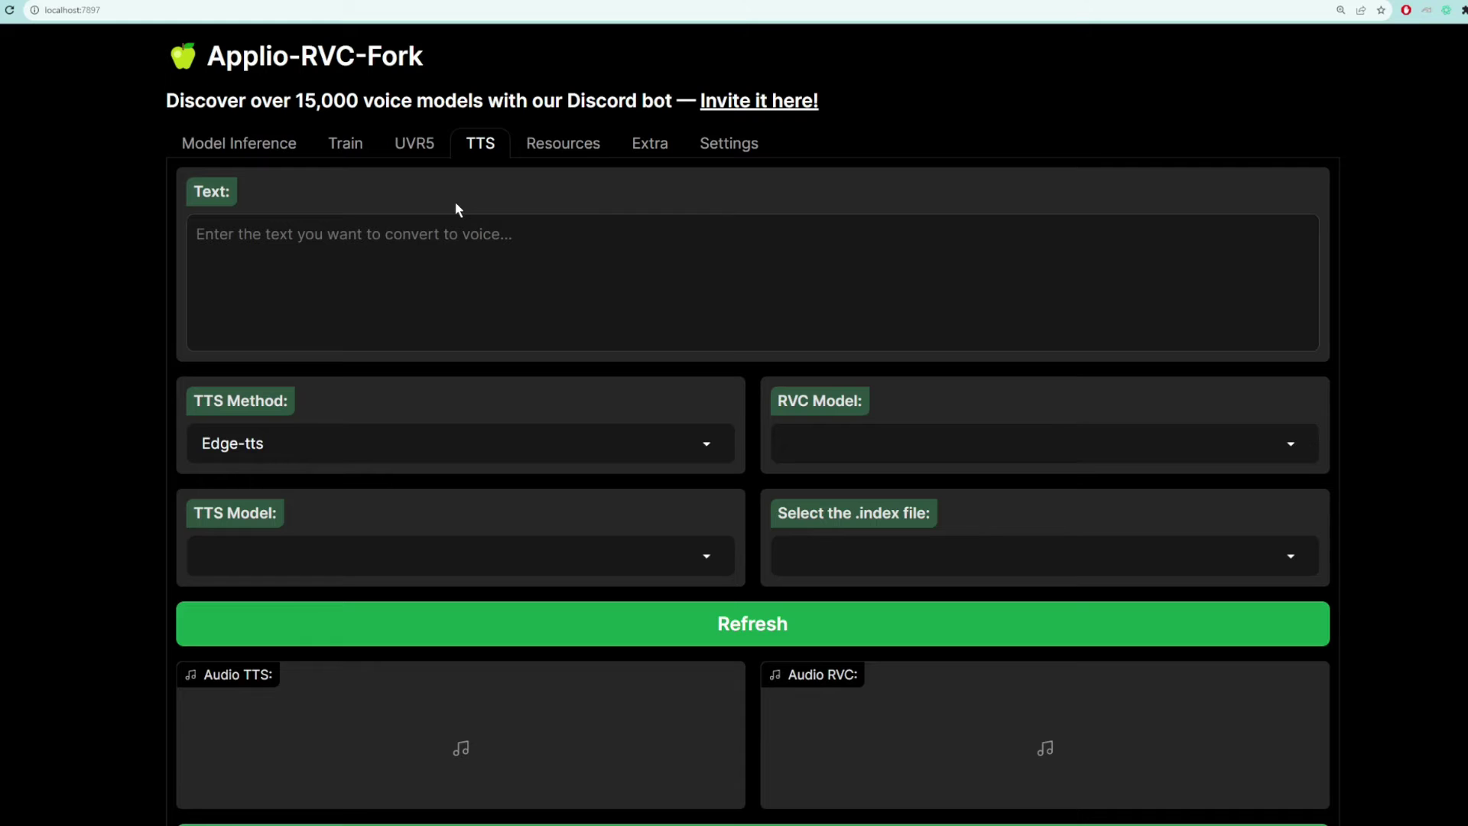
# Upload Mr.Beast.pth into the .pth drop box on the Resources tab
pyautogui.click(563, 156)
pyautogui.scroll(-2, 567, 191)
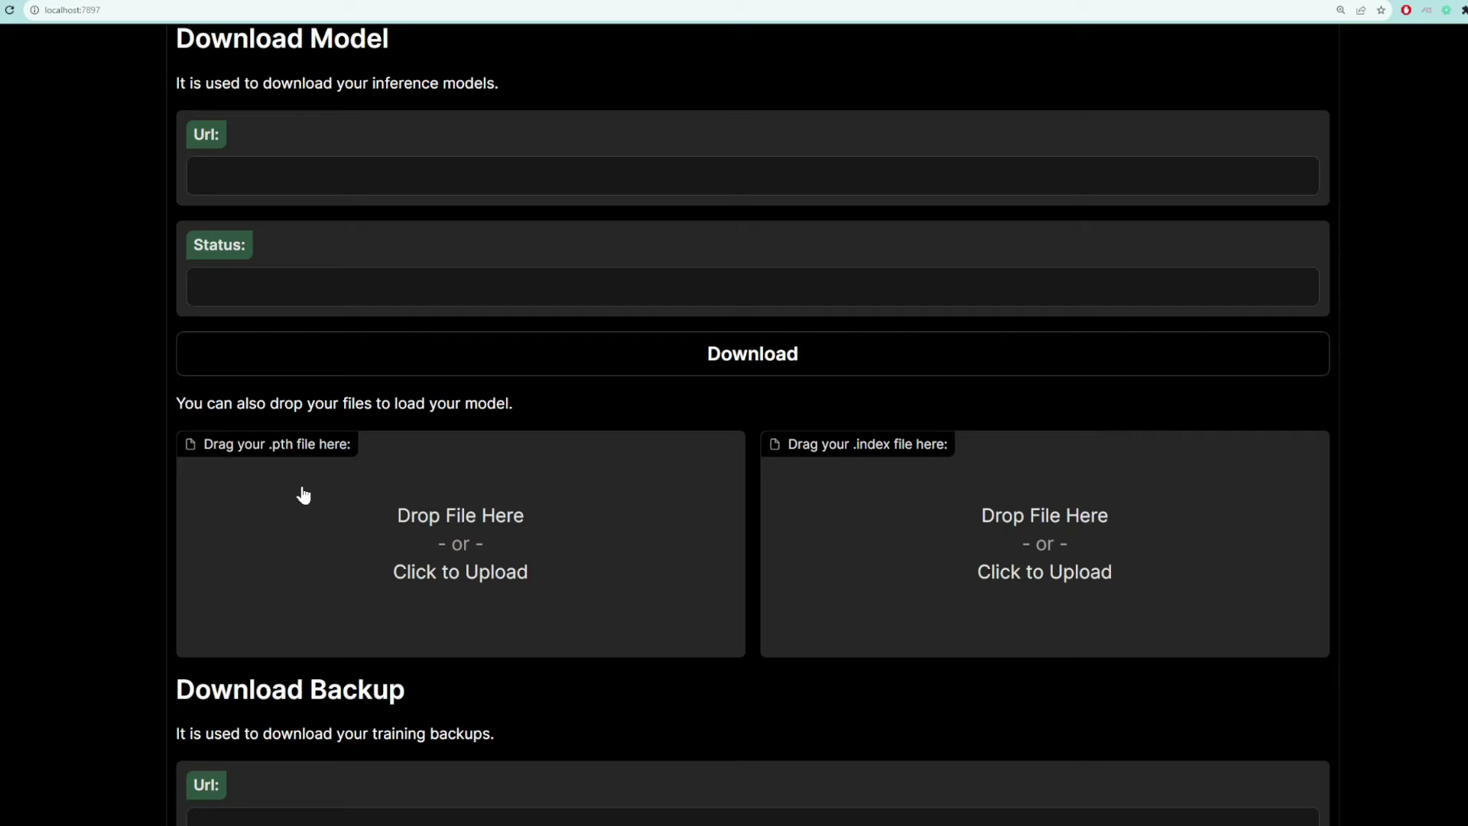
pyautogui.hotkey('alt', 'Tab')
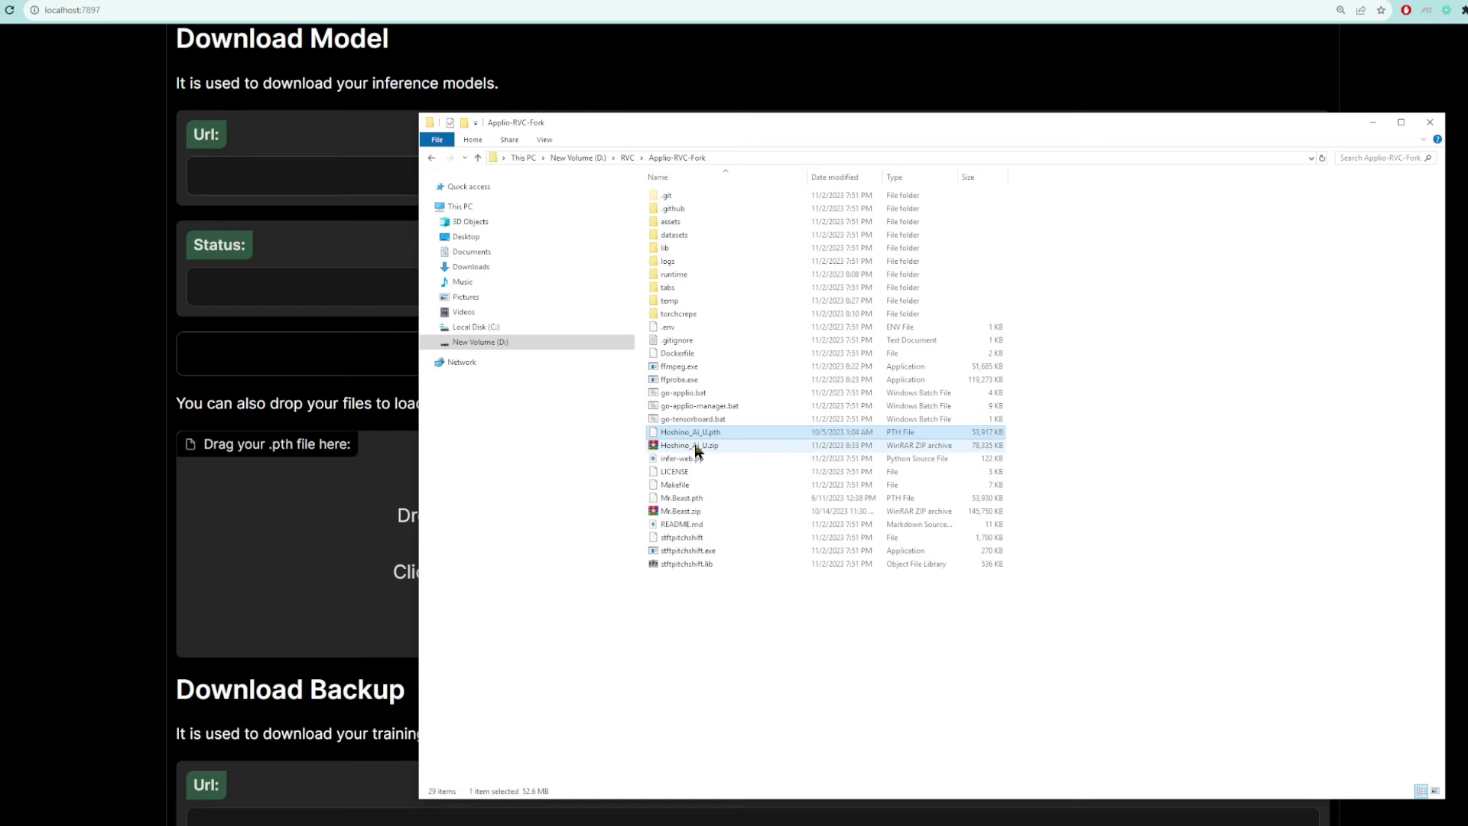
pyautogui.moveTo(690, 504); pyautogui.dragTo(341, 531)
# Check and refresh the TTS voice model list
pyautogui.scroll(2, 580, 158)
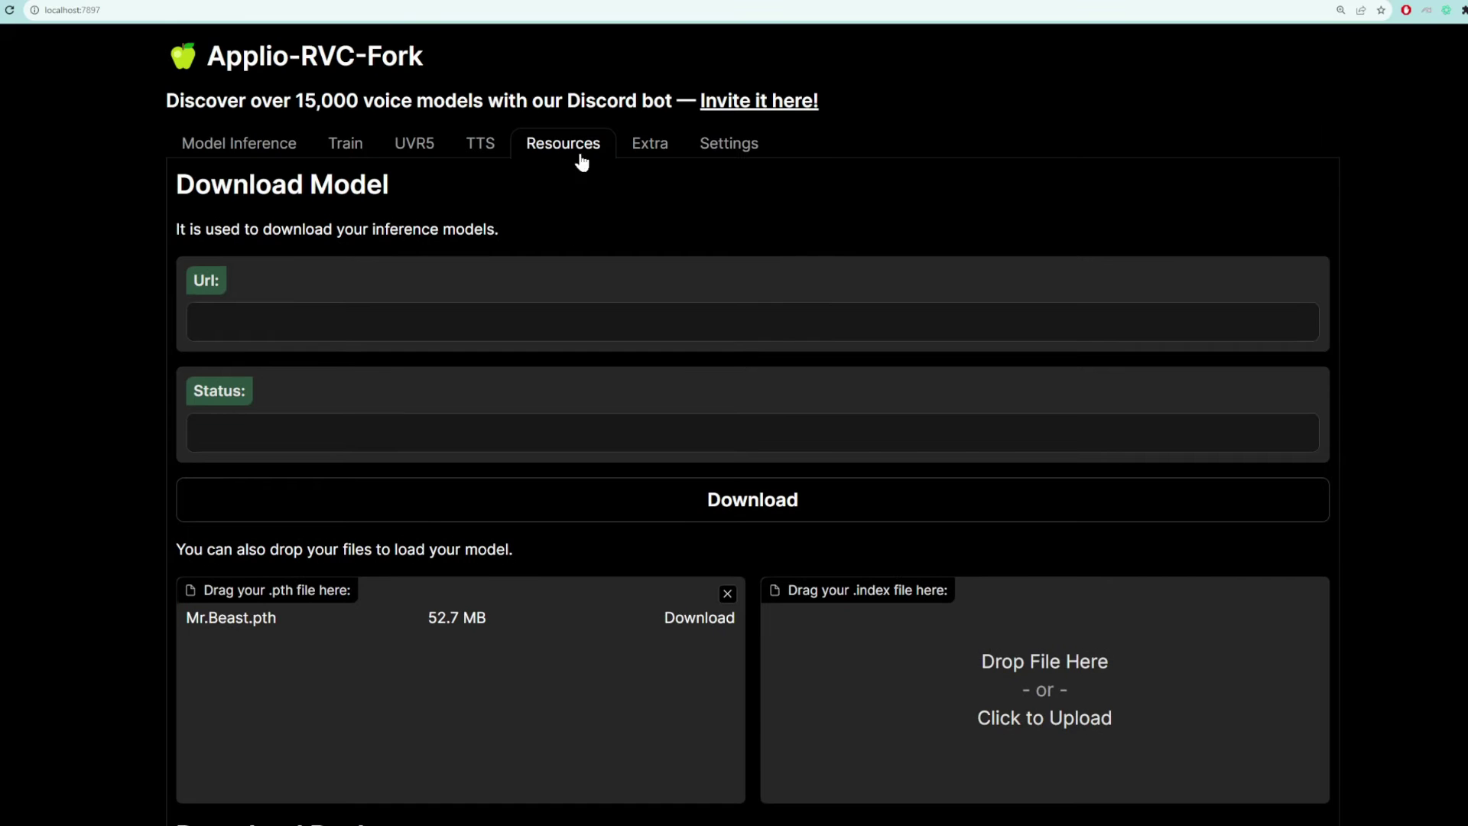
pyautogui.click(482, 153)
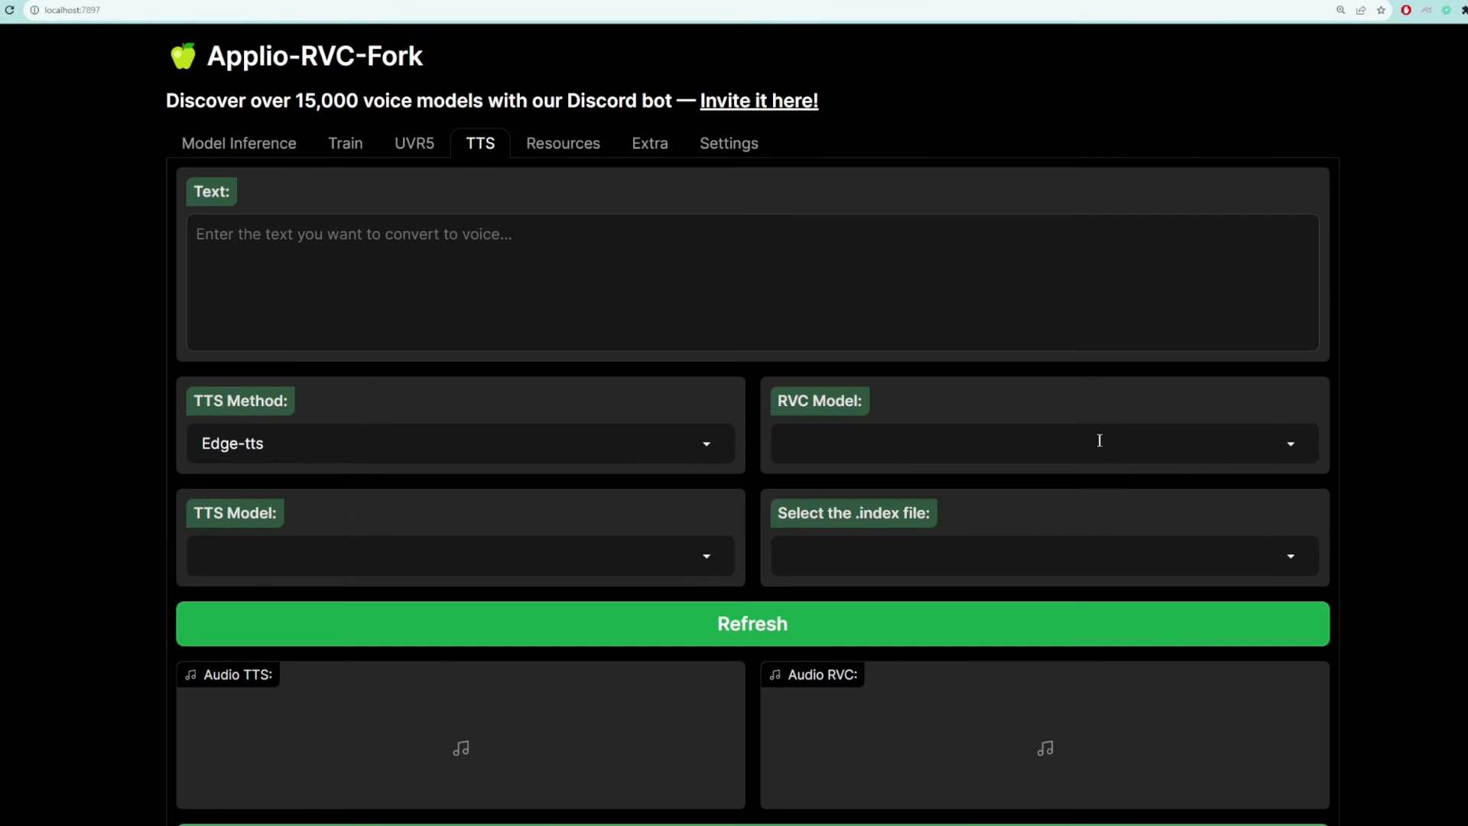
pyautogui.click(1293, 450)
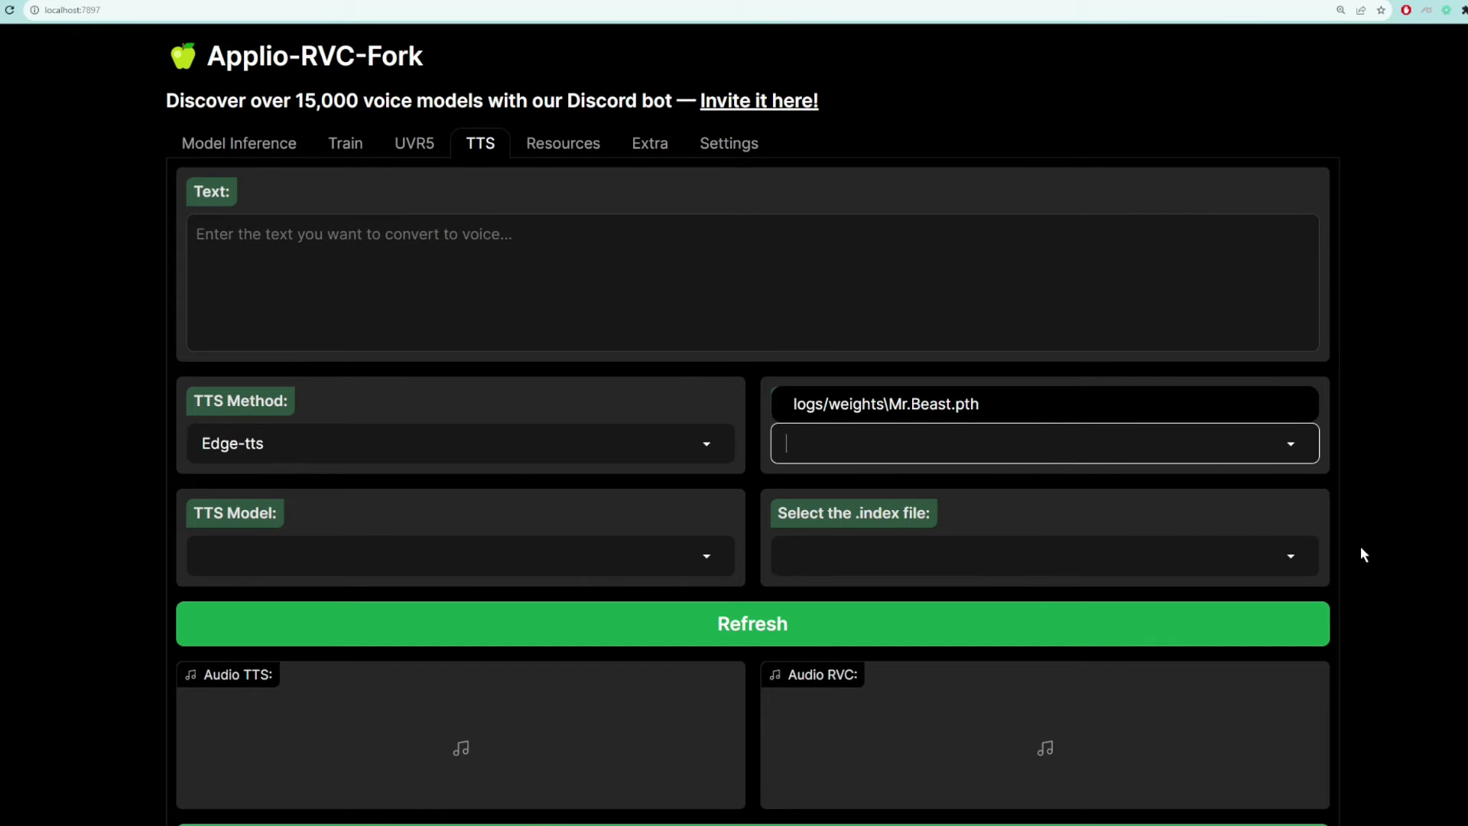
pyautogui.click(1072, 626)
pyautogui.click(769, 630)
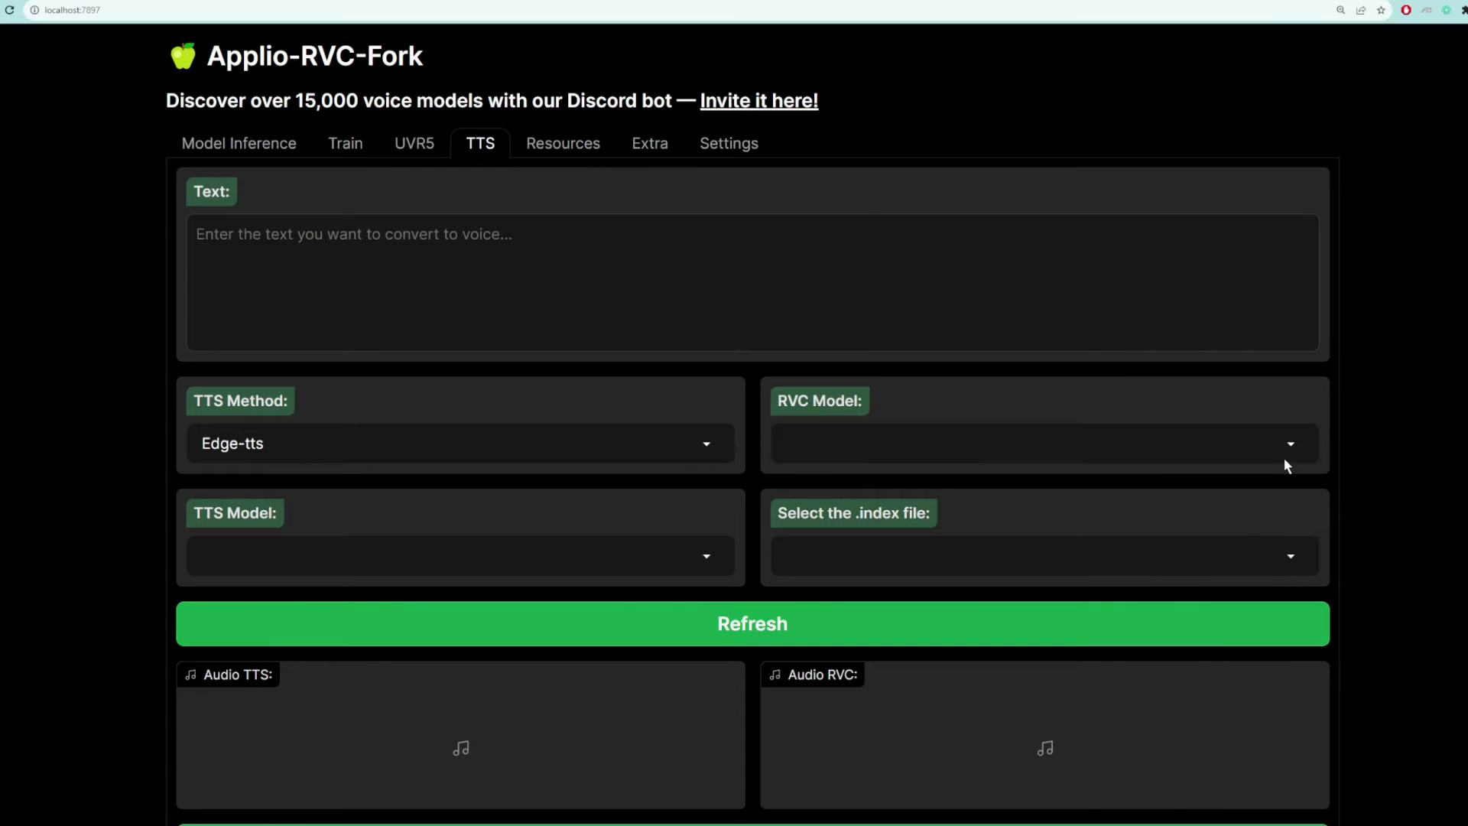
pyautogui.click(857, 463)
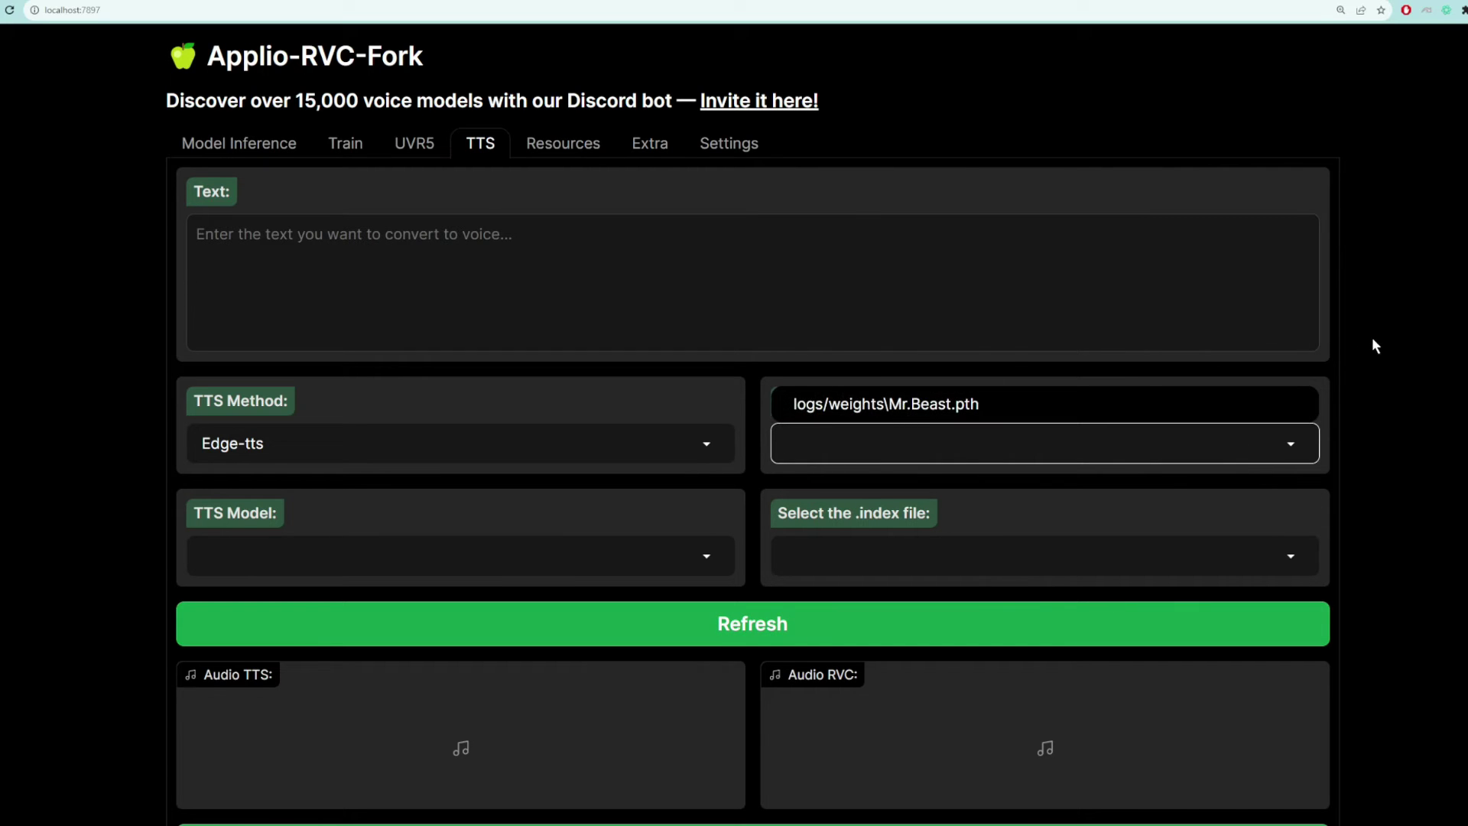
pyautogui.click(1334, 361)
# Clear Mr.Beast.pth from the drop box, upload Hoshino_Ai_U.pth, and return to TTS
pyautogui.click(563, 142)
pyautogui.hotkey('alt', 'Tab')
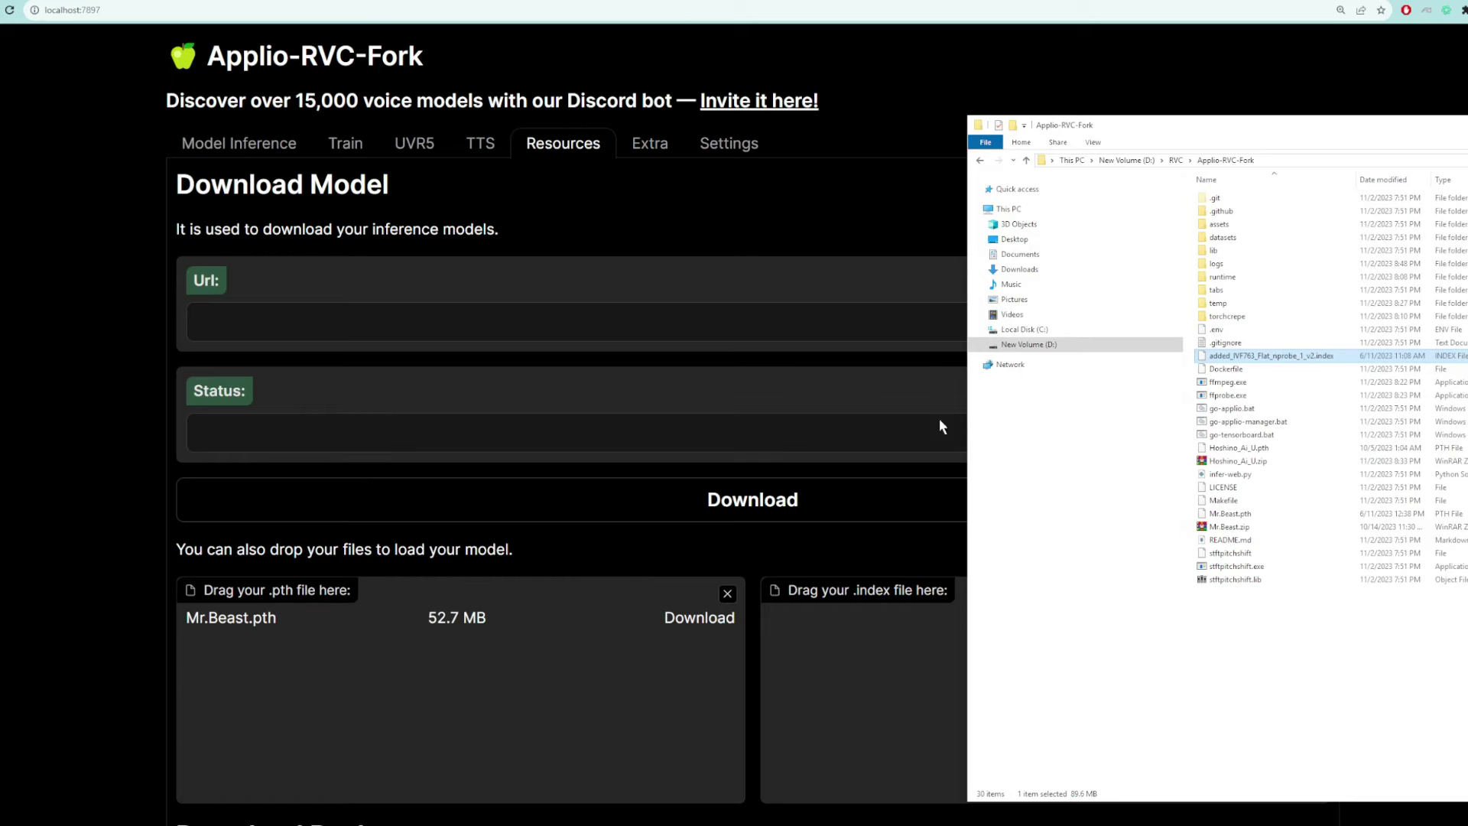
pyautogui.moveTo(1239, 448); pyautogui.dragTo(447, 636)
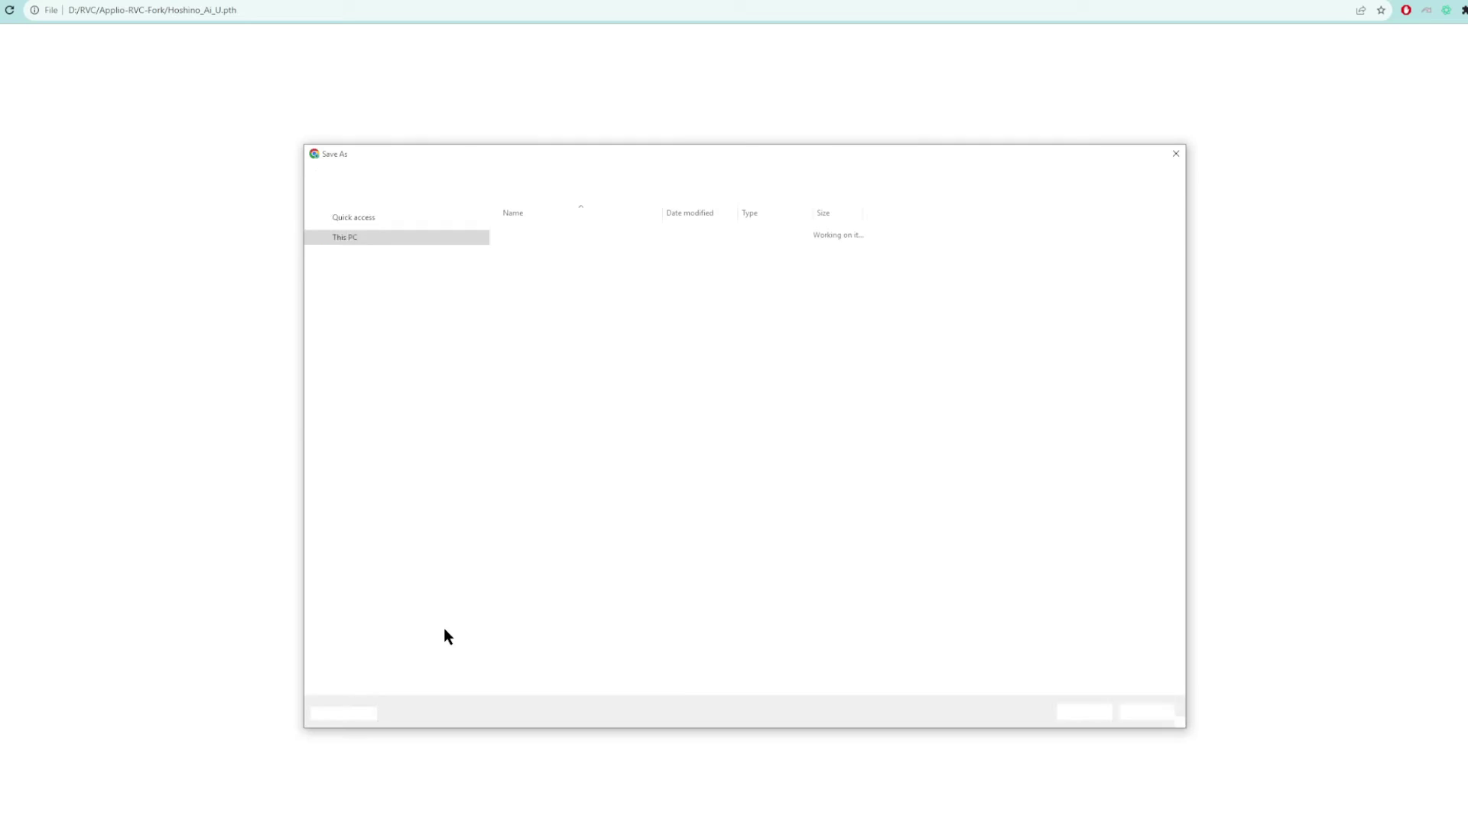
pyautogui.press('Escape')
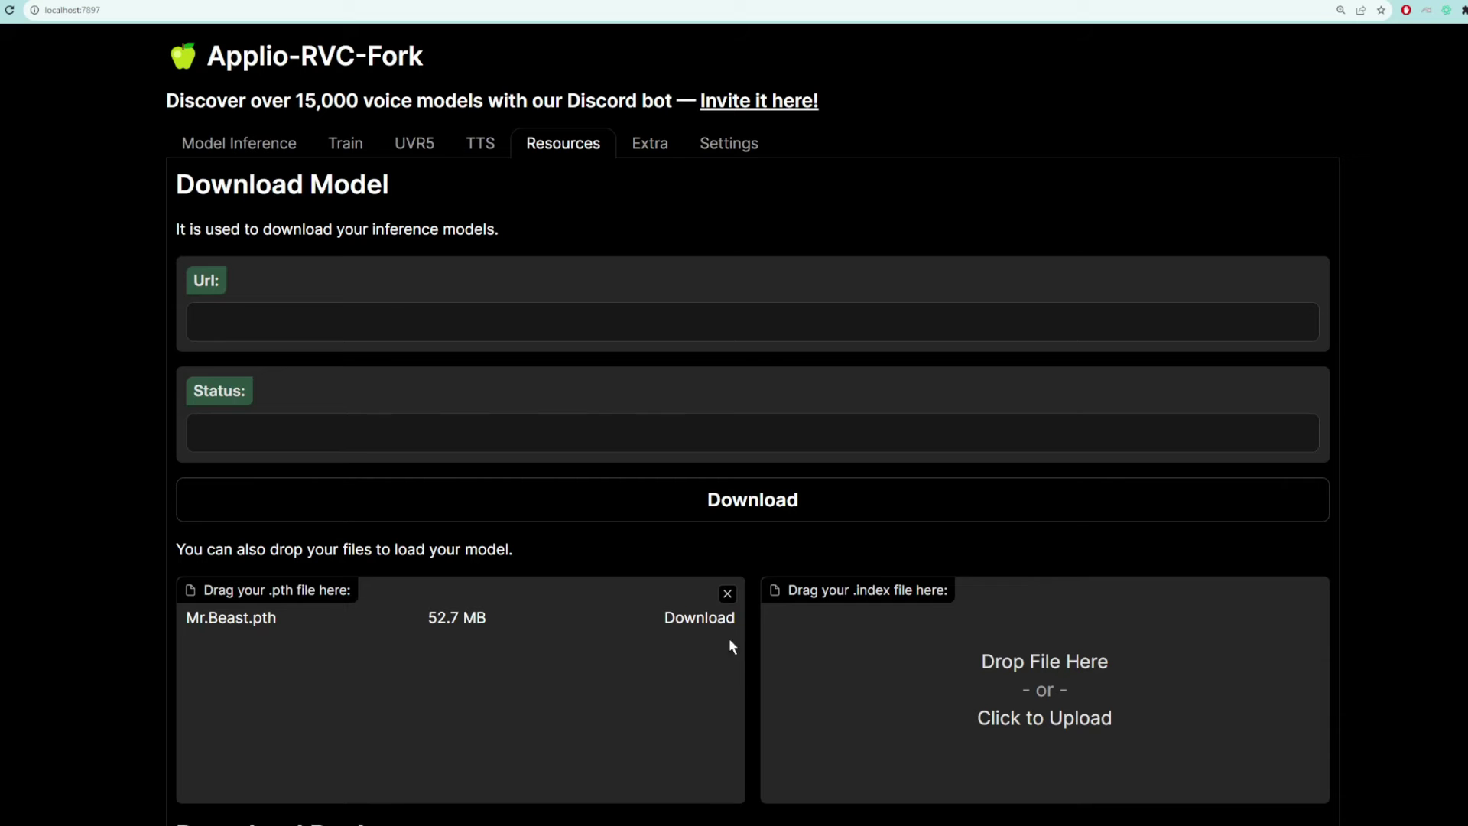
pyautogui.click(728, 595)
pyautogui.hotkey('alt', 'Tab')
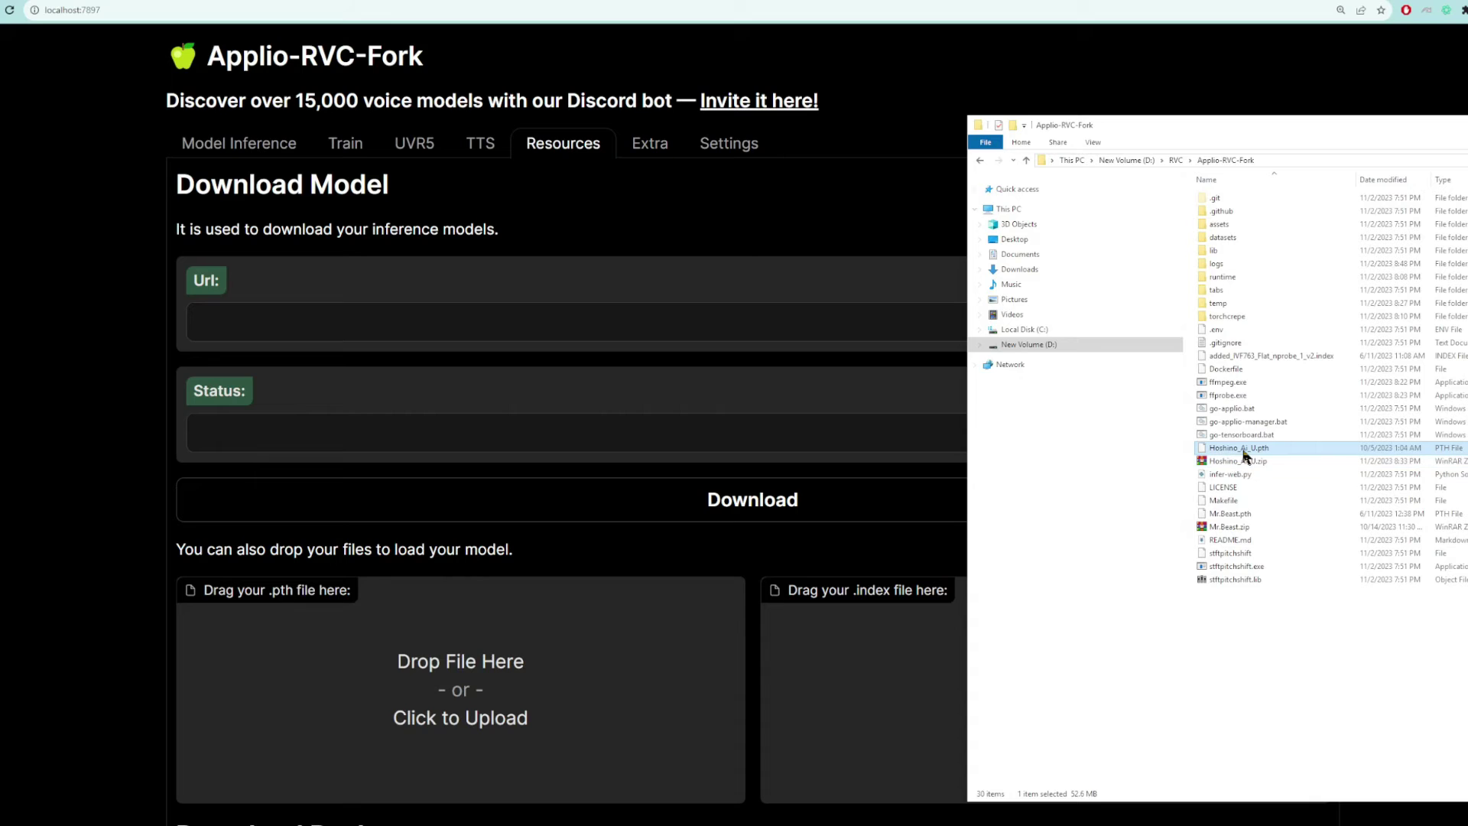
pyautogui.moveTo(1244, 455); pyautogui.dragTo(418, 722)
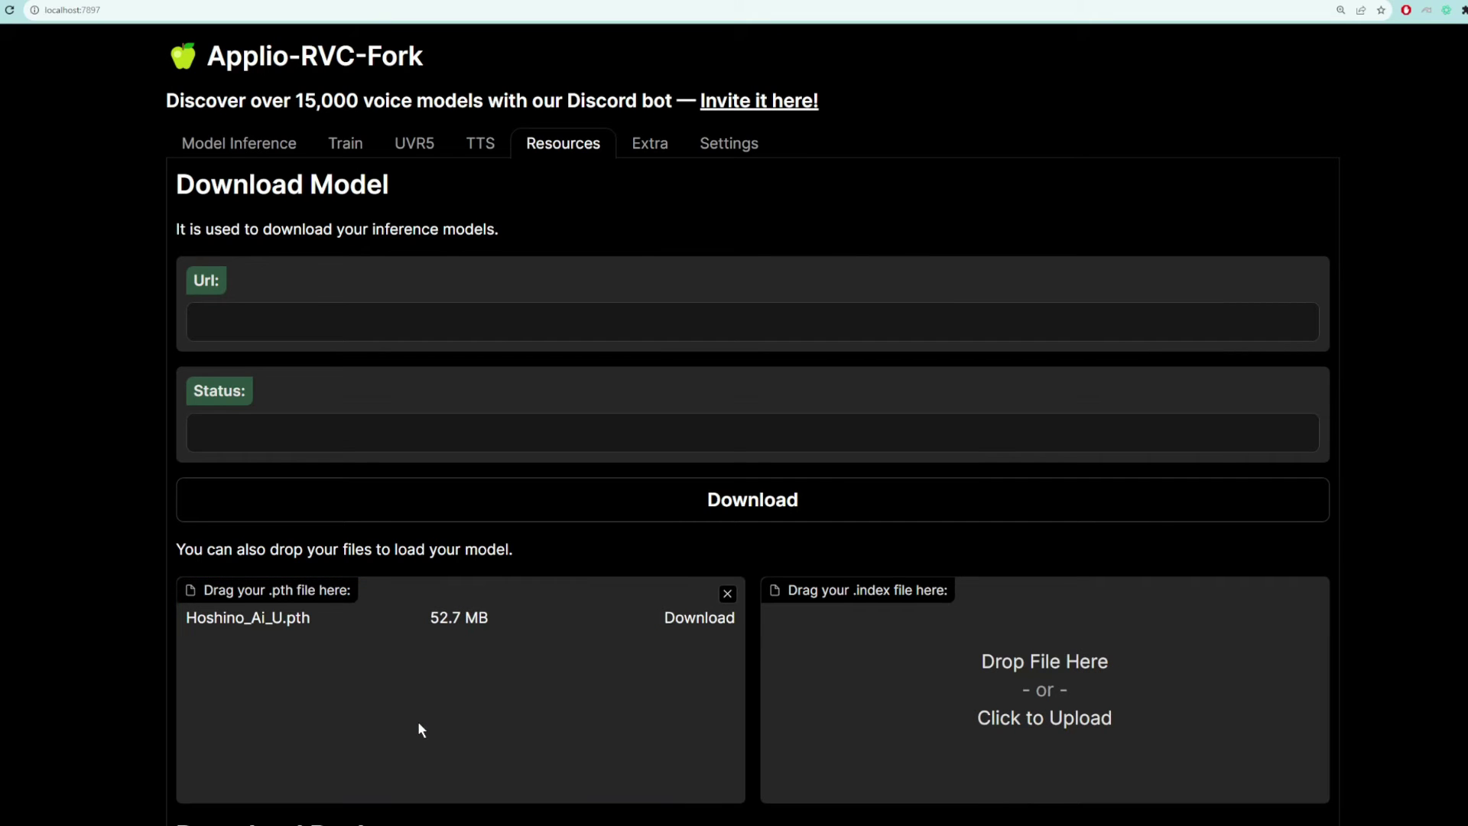
pyautogui.click(482, 145)
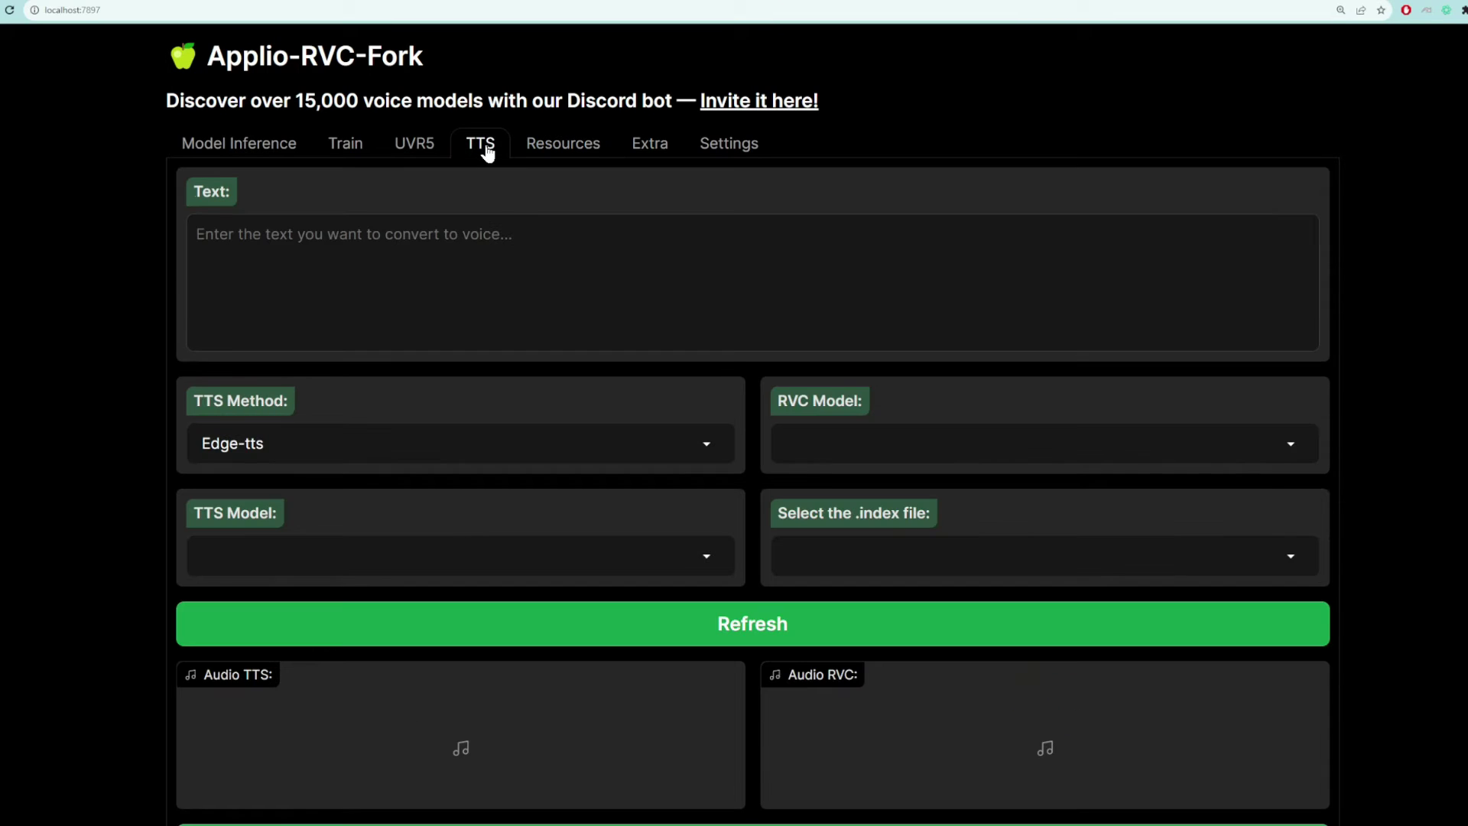
# Refresh the RVC model list and confirm both Hoshino_Ai_U.pth and Mr.Beast.pth are listed
pyautogui.click(1010, 455)
pyautogui.click(764, 624)
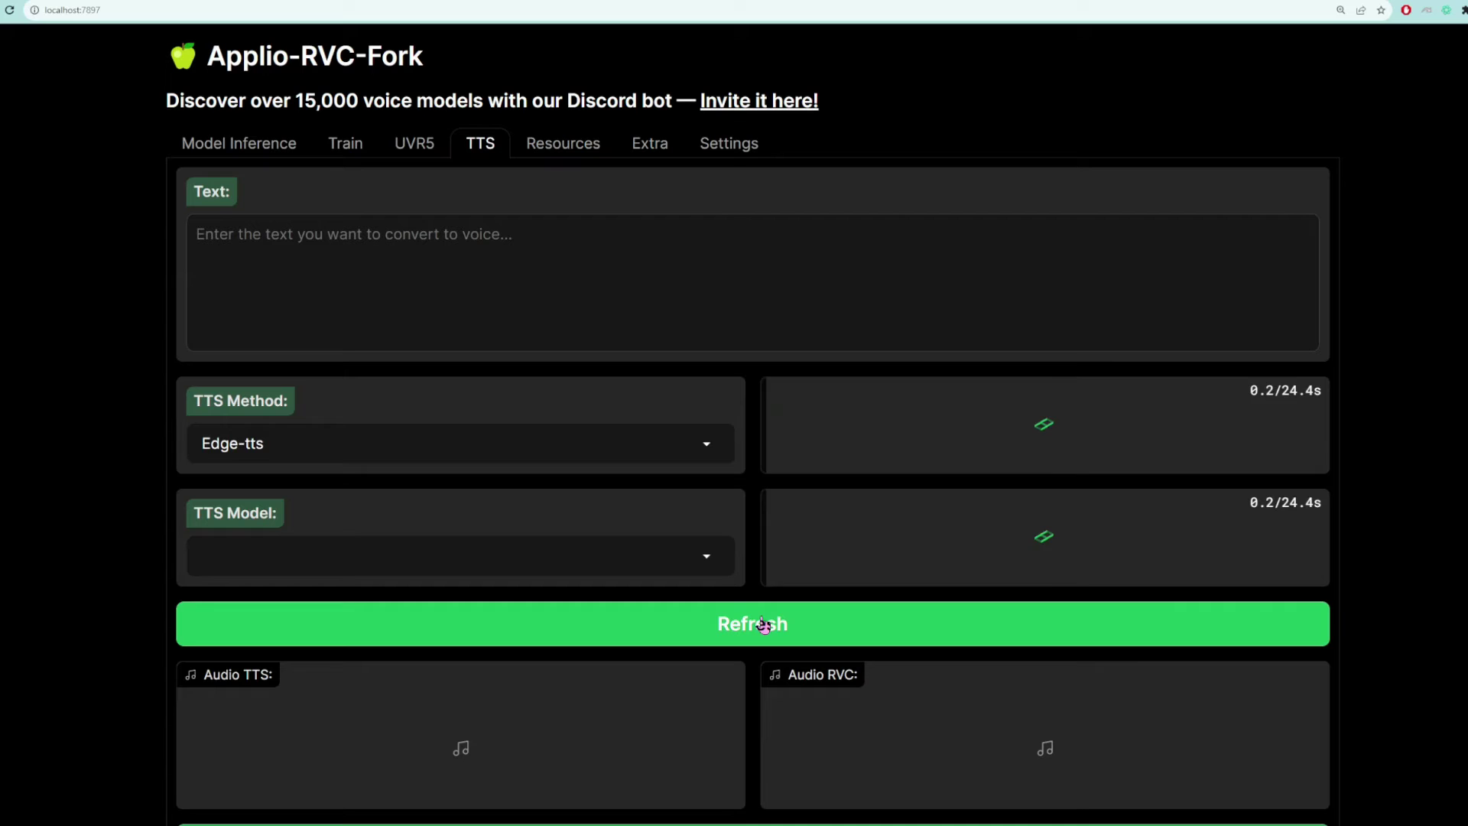
pyautogui.click(1292, 445)
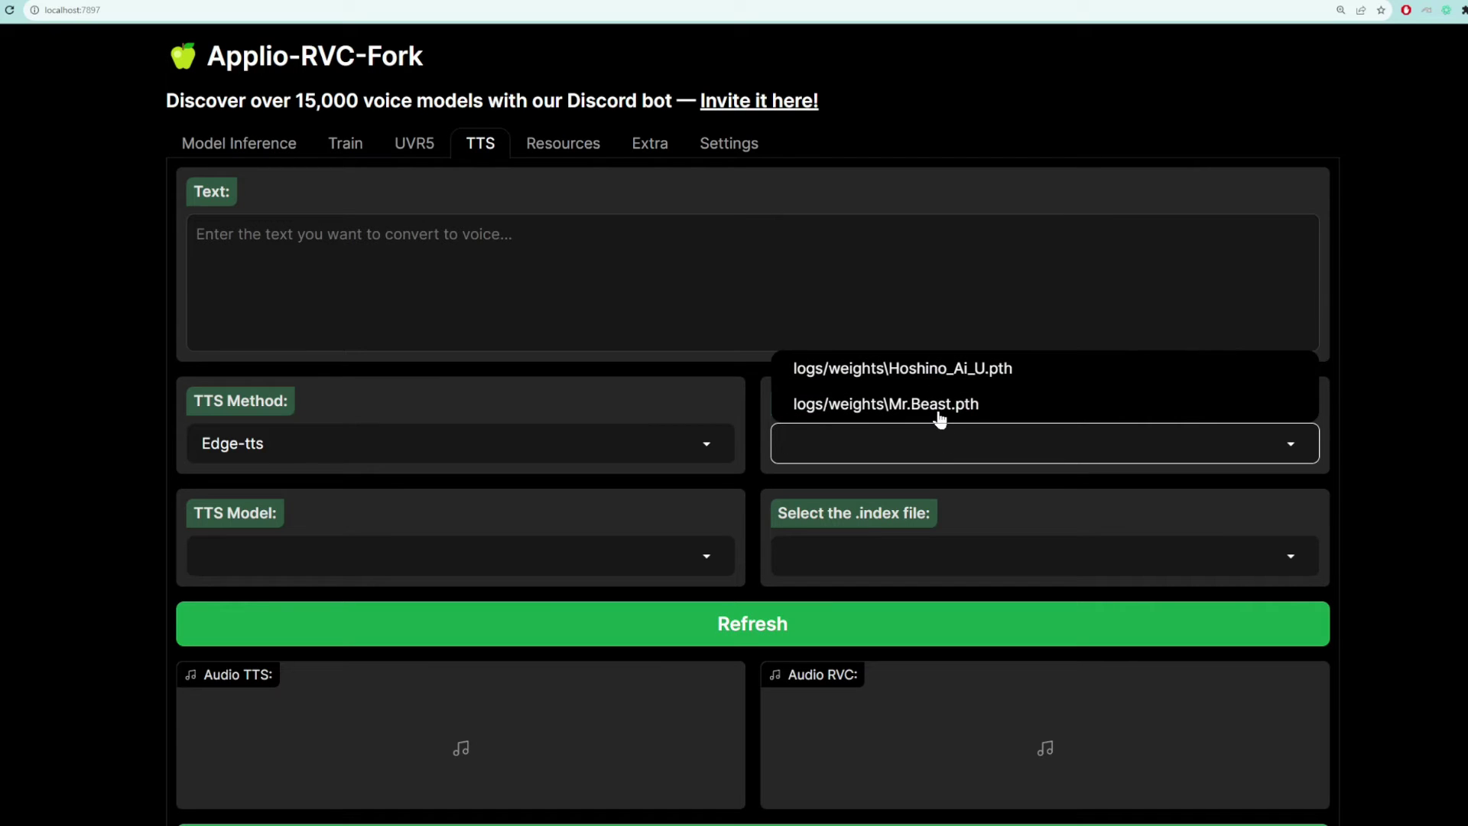
pyautogui.click(258, 271)
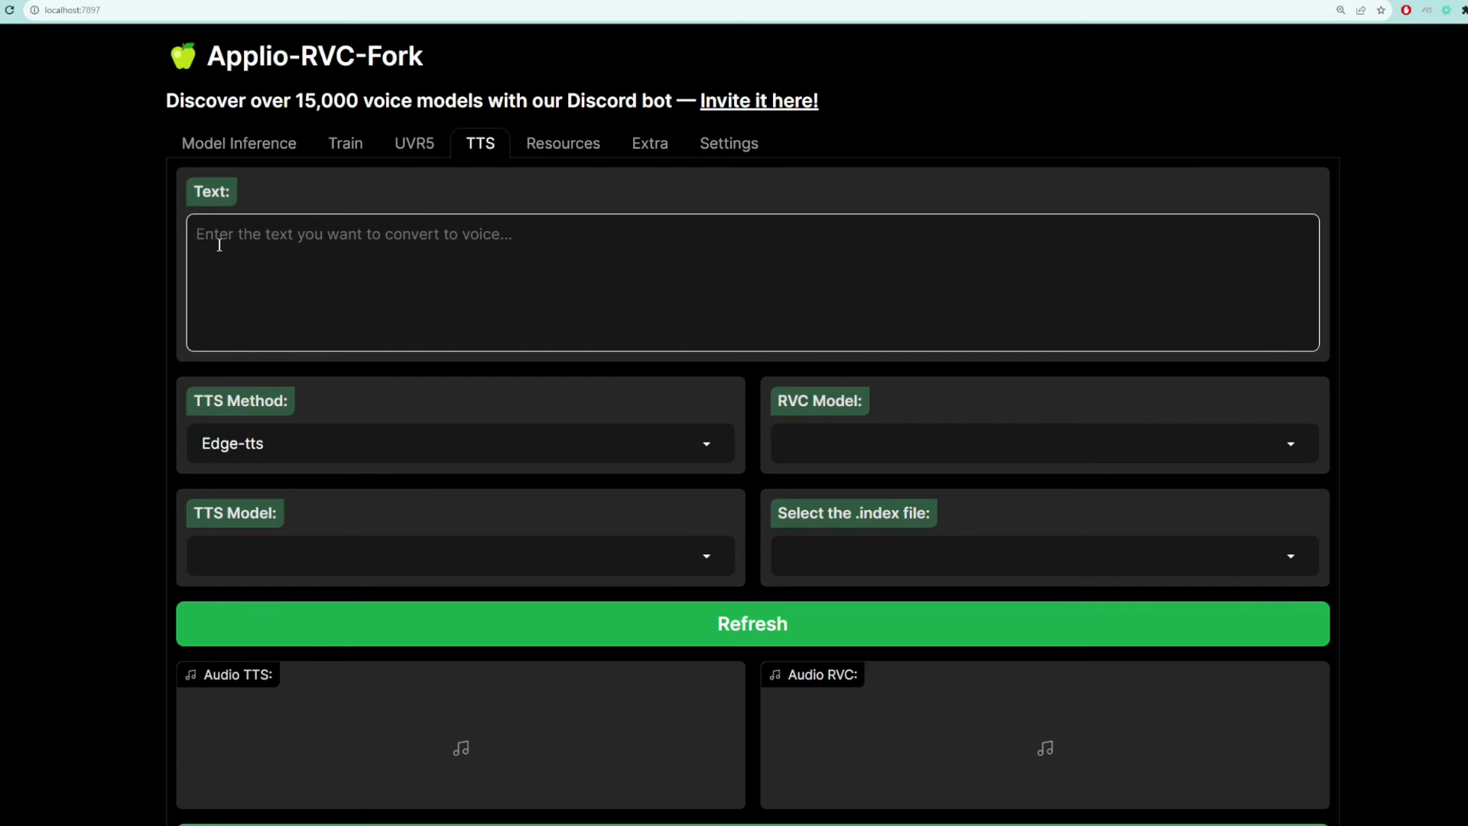
# Paste the iPhone 15 giveaway sentence, keep Edge-tts as TTS method, and select logs/weights\Mr.Beast.pth
pyautogui.write("I'm donating 1 million iPhone 15's! all you gotta do is send me 10 bucks, and you'll get the iPhone in your mail!")
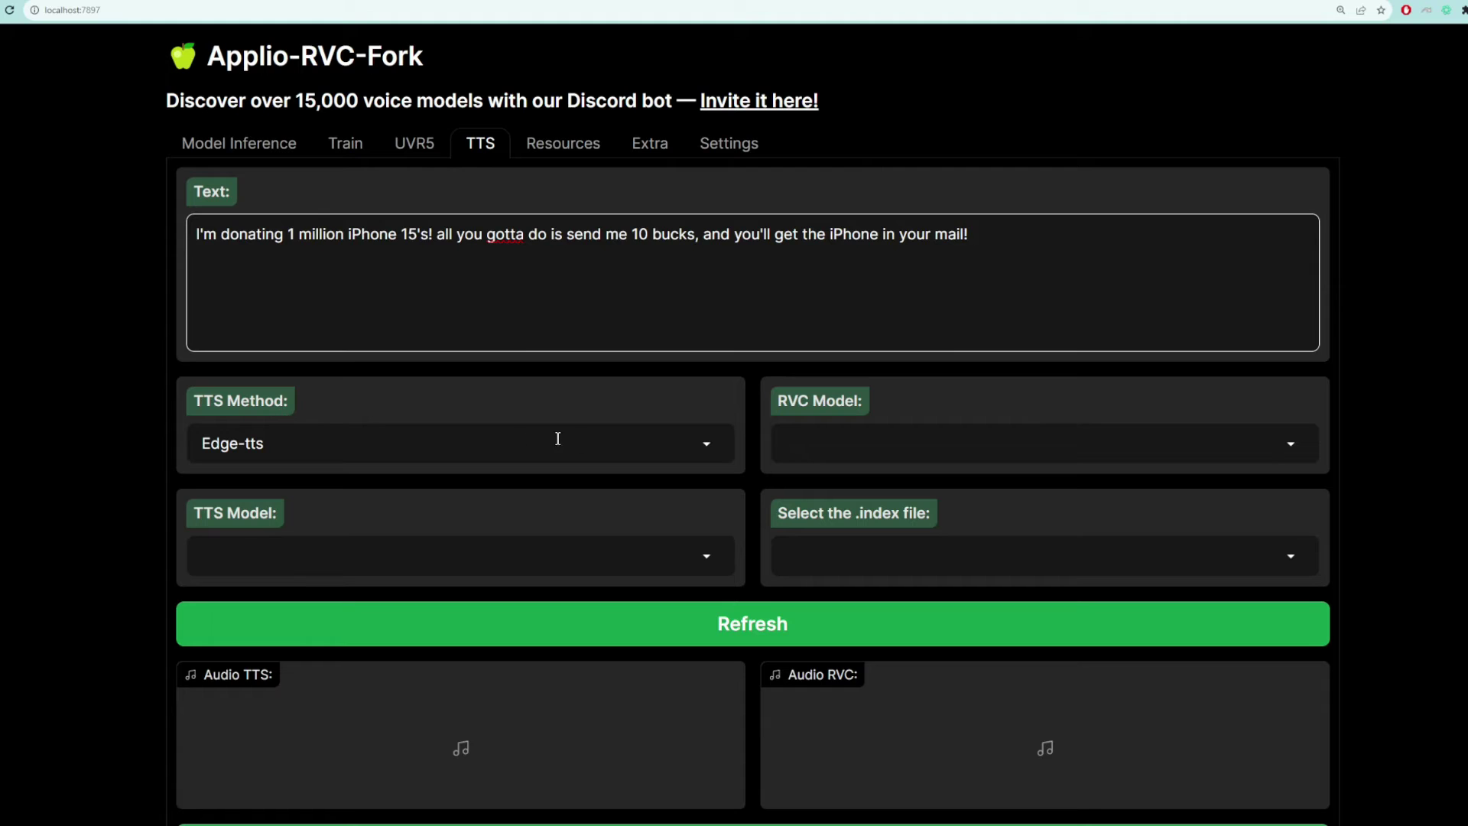
pyautogui.click(704, 445)
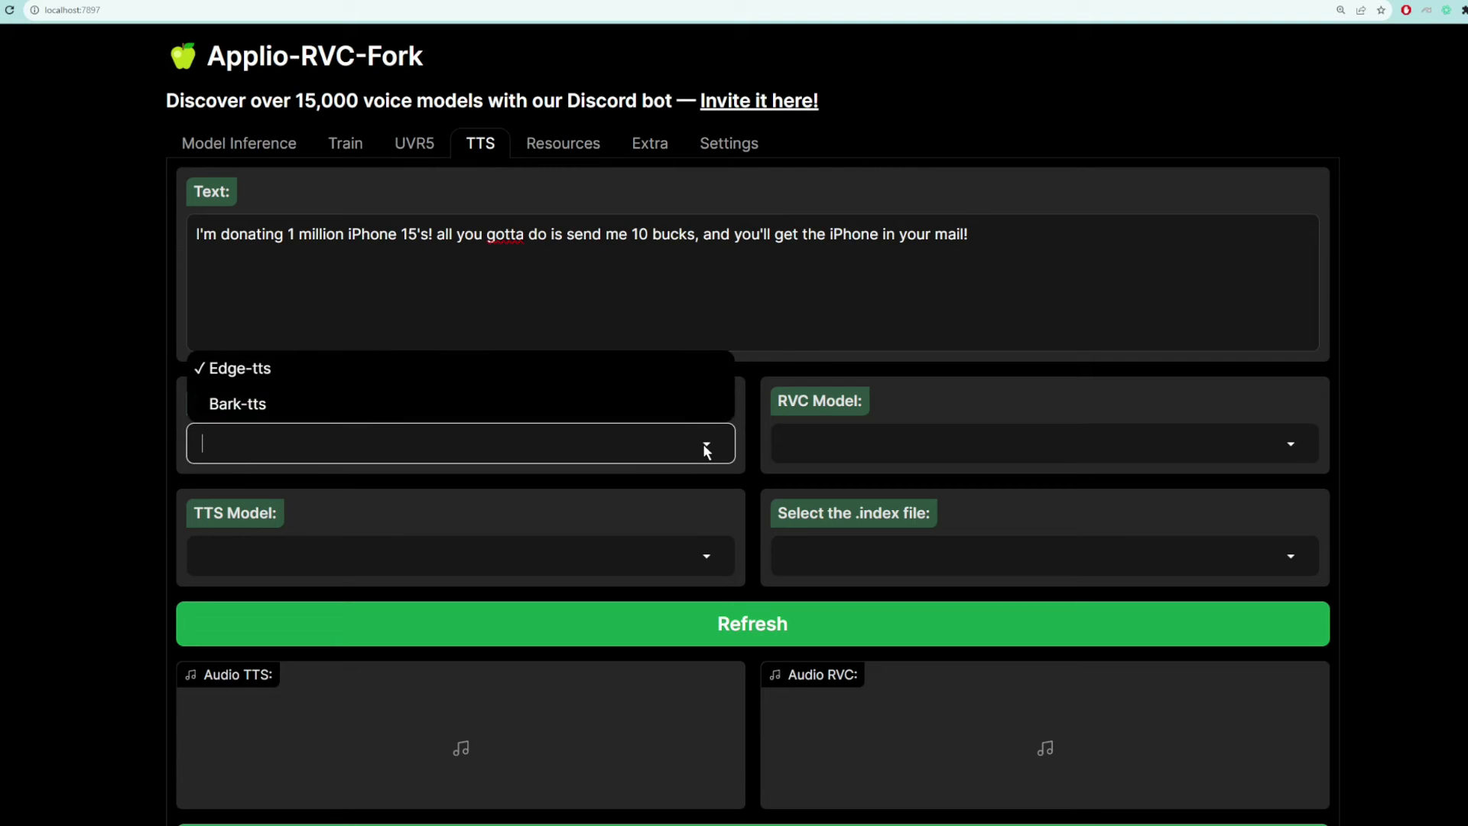
pyautogui.click(250, 366)
pyautogui.click(1288, 444)
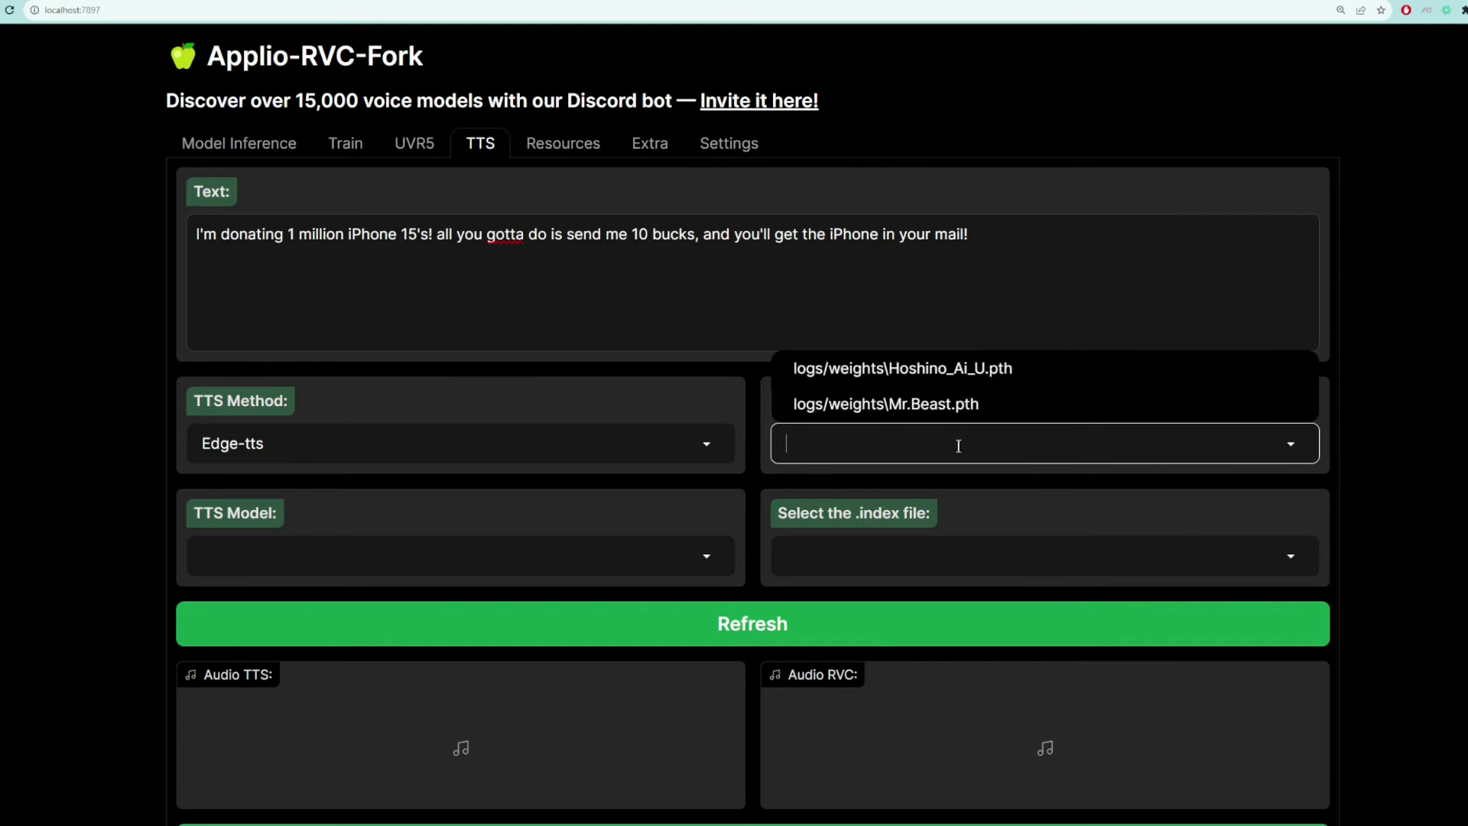
pyautogui.click(940, 400)
pyautogui.click(724, 365)
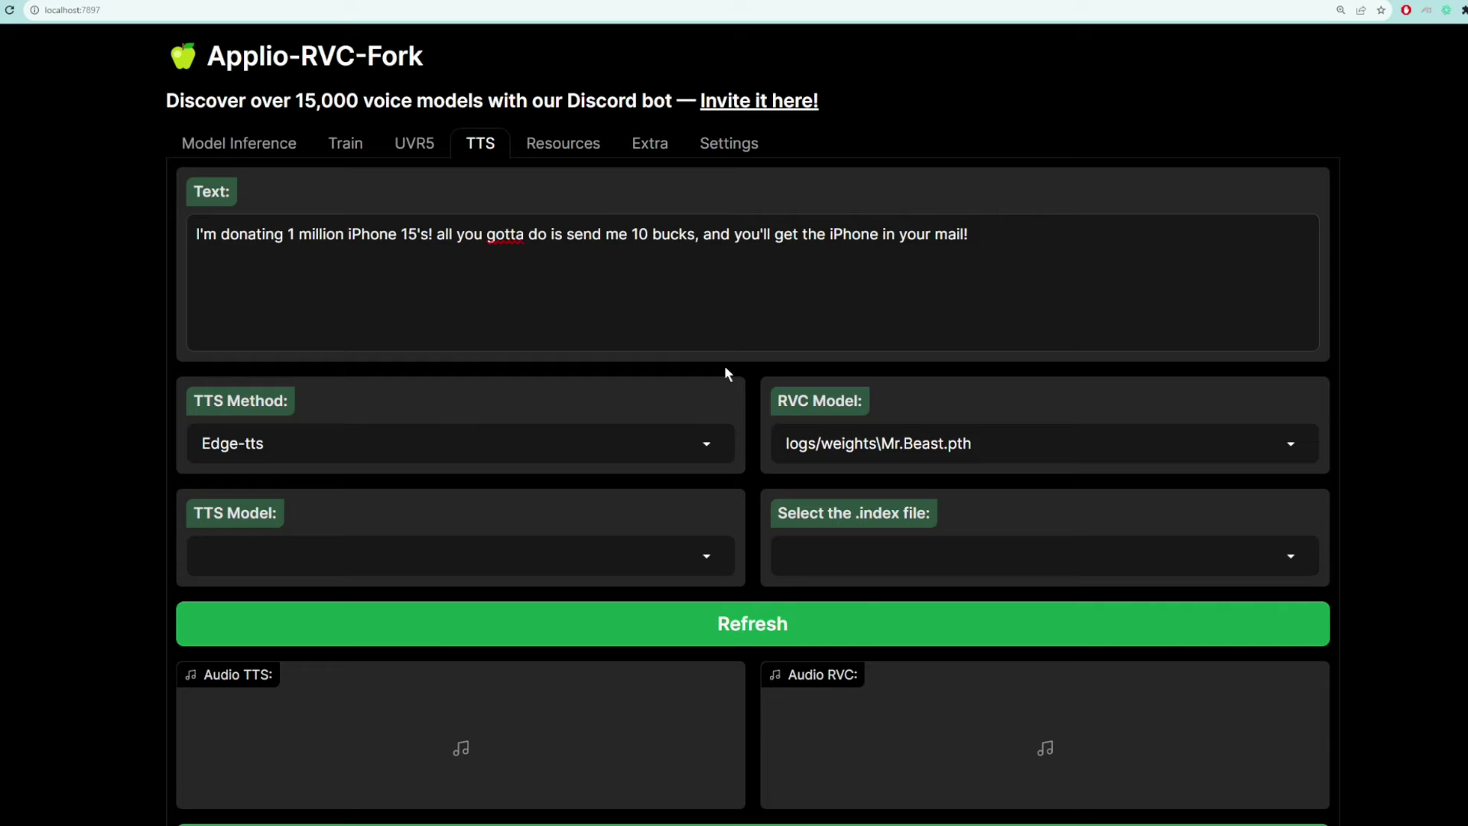
# Select en-US-EricNeural-Male as the TTS Model voice
pyautogui.click(698, 553)
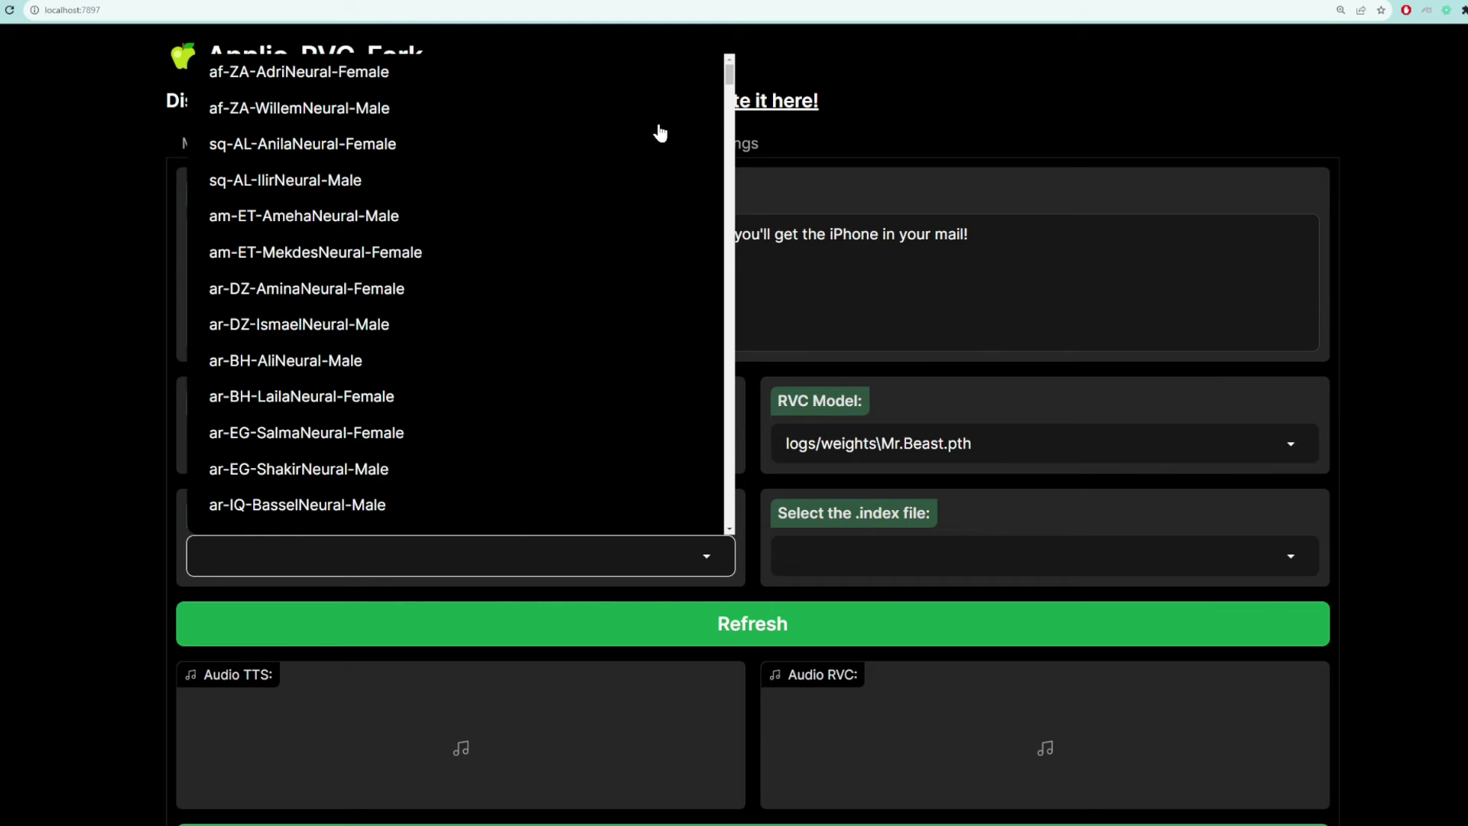
pyautogui.click(901, 238)
pyautogui.moveTo(969, 236); pyautogui.dragTo(224, 235)
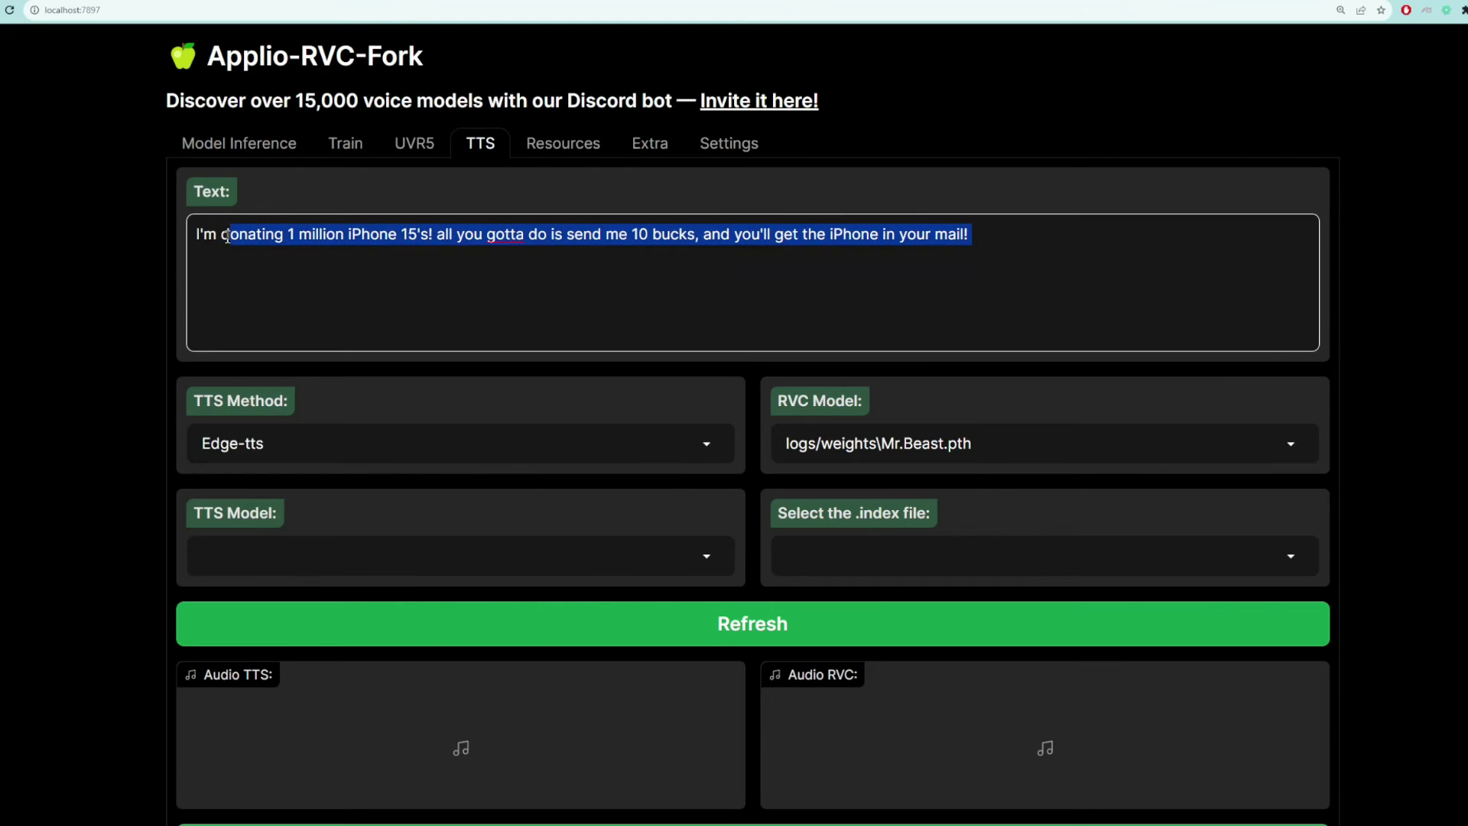
pyautogui.click(715, 561)
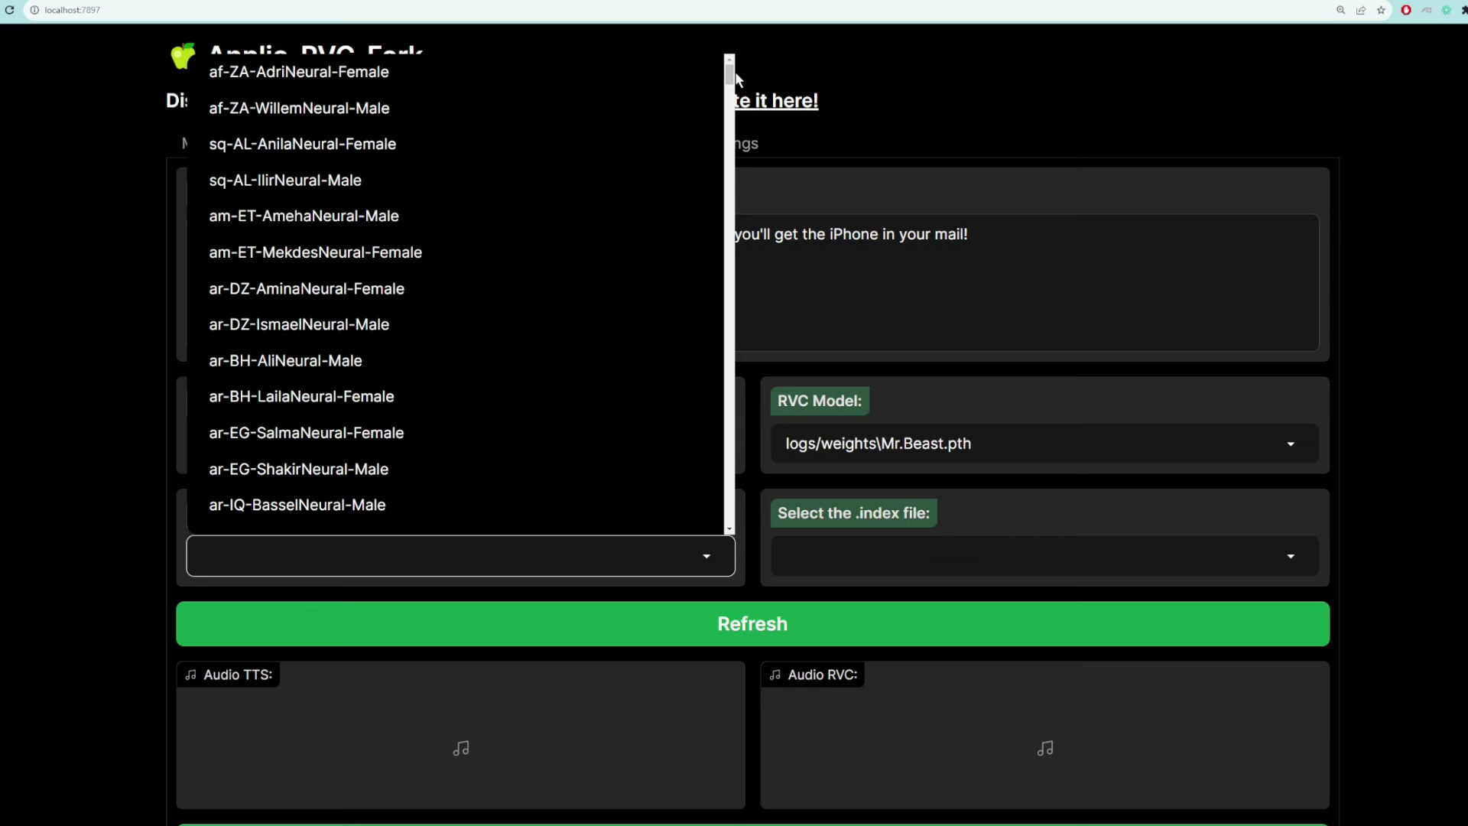
pyautogui.moveTo(731, 76); pyautogui.dragTo(646, 196)
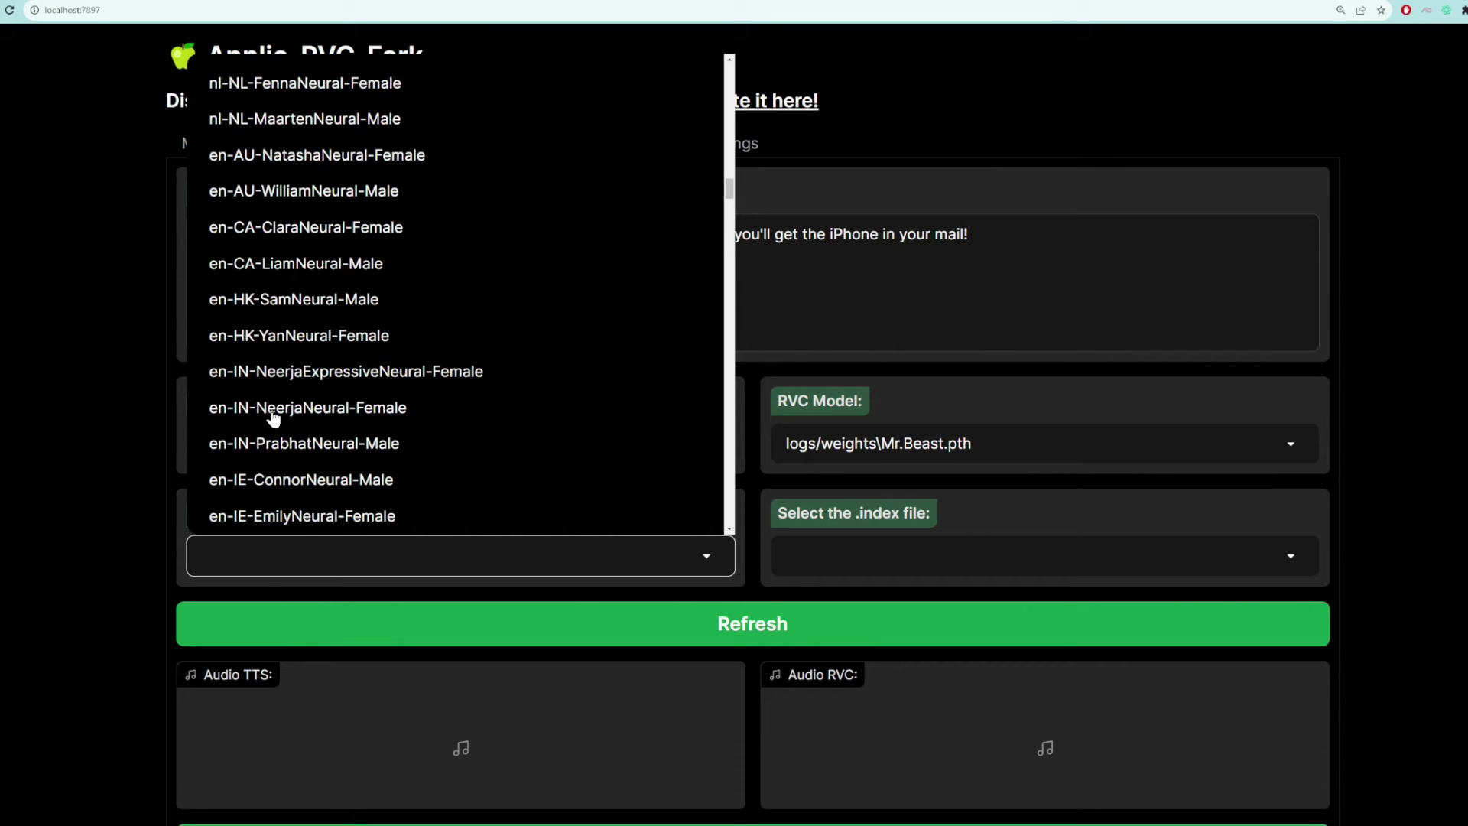
pyautogui.scroll(-4, 283, 244)
pyautogui.scroll(-4, 283, 244)
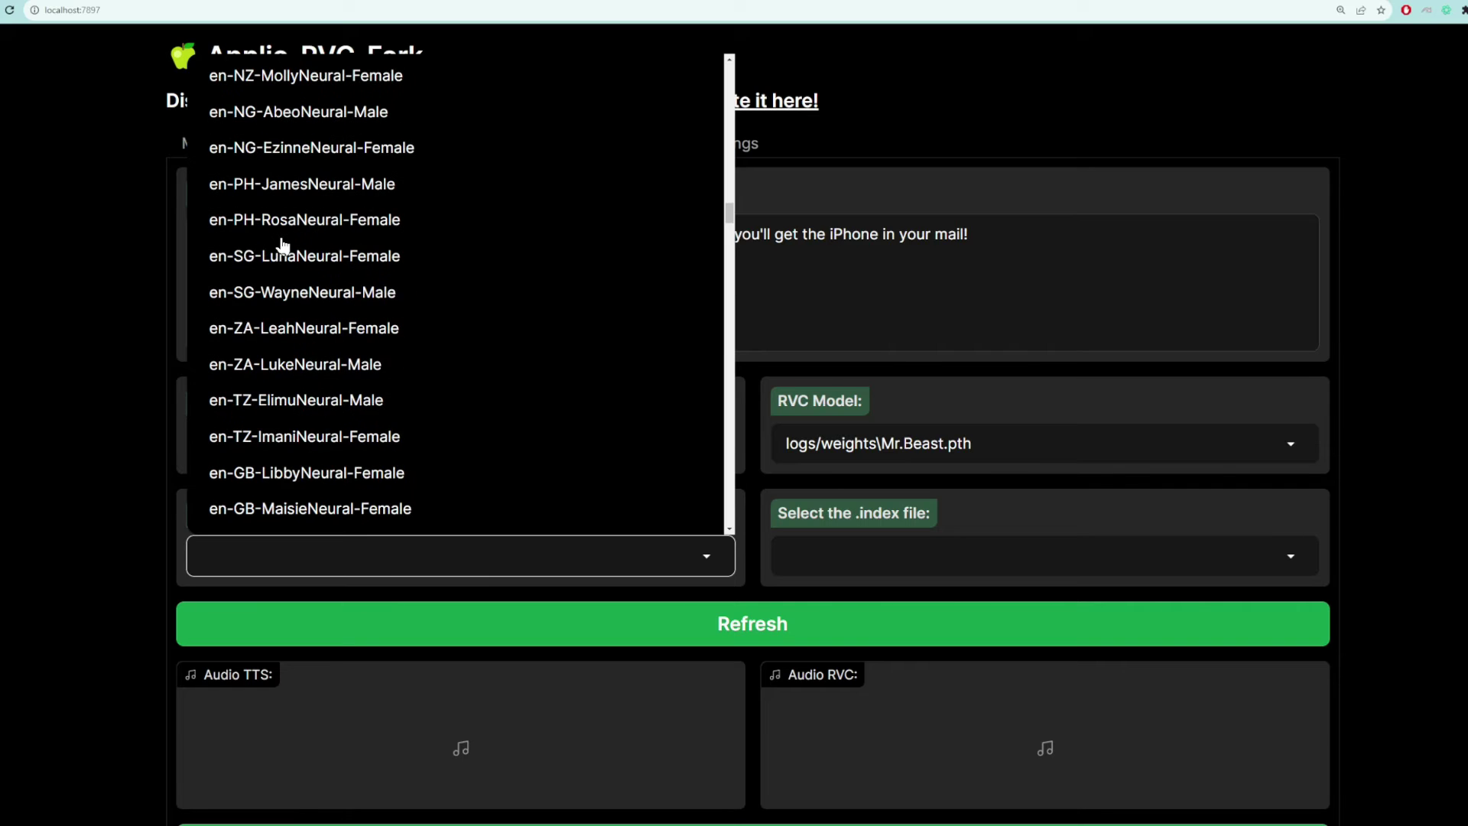
pyautogui.scroll(-4, 283, 245)
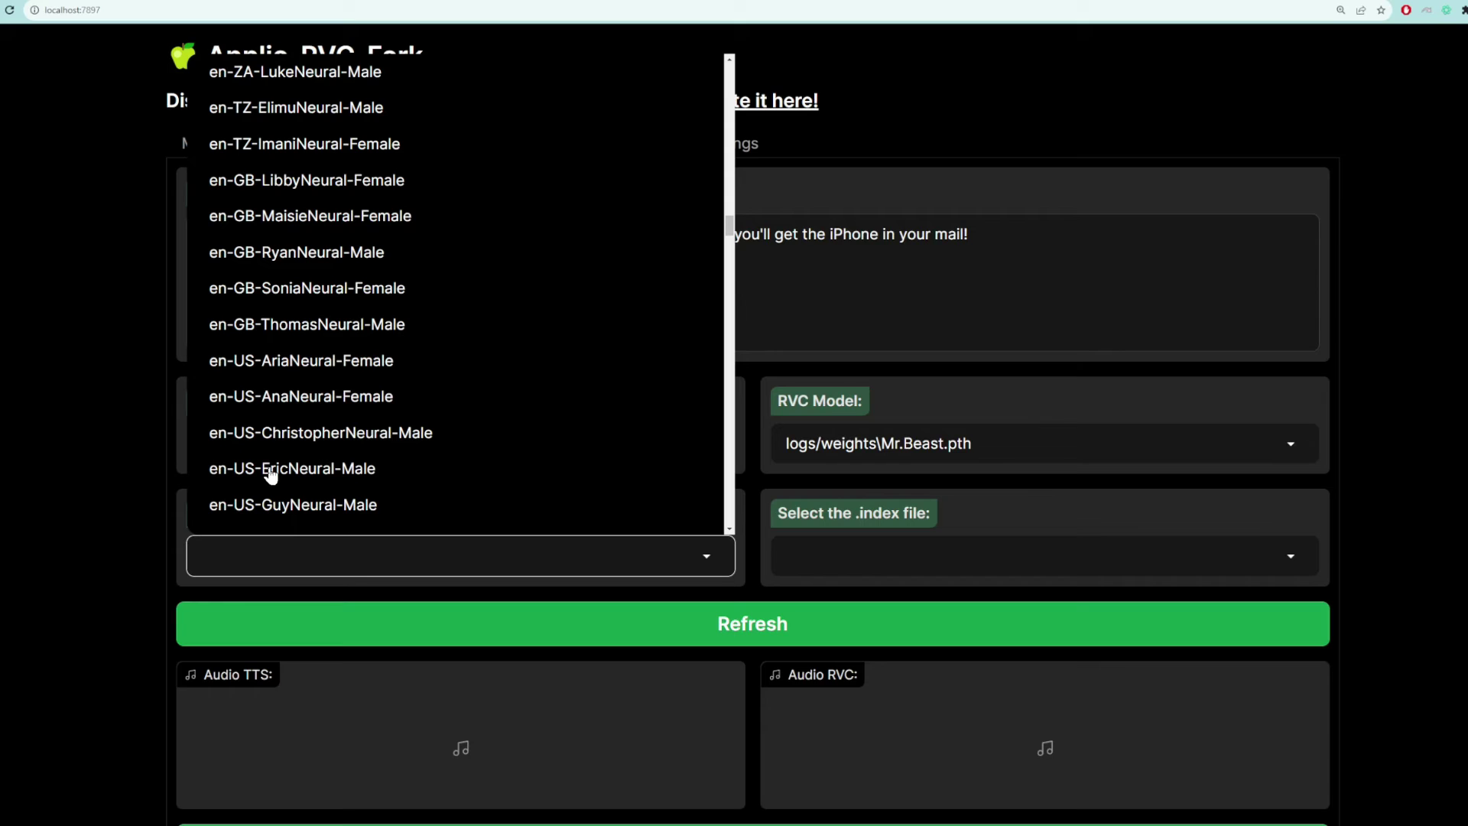
pyautogui.scroll(-2, 381, 442)
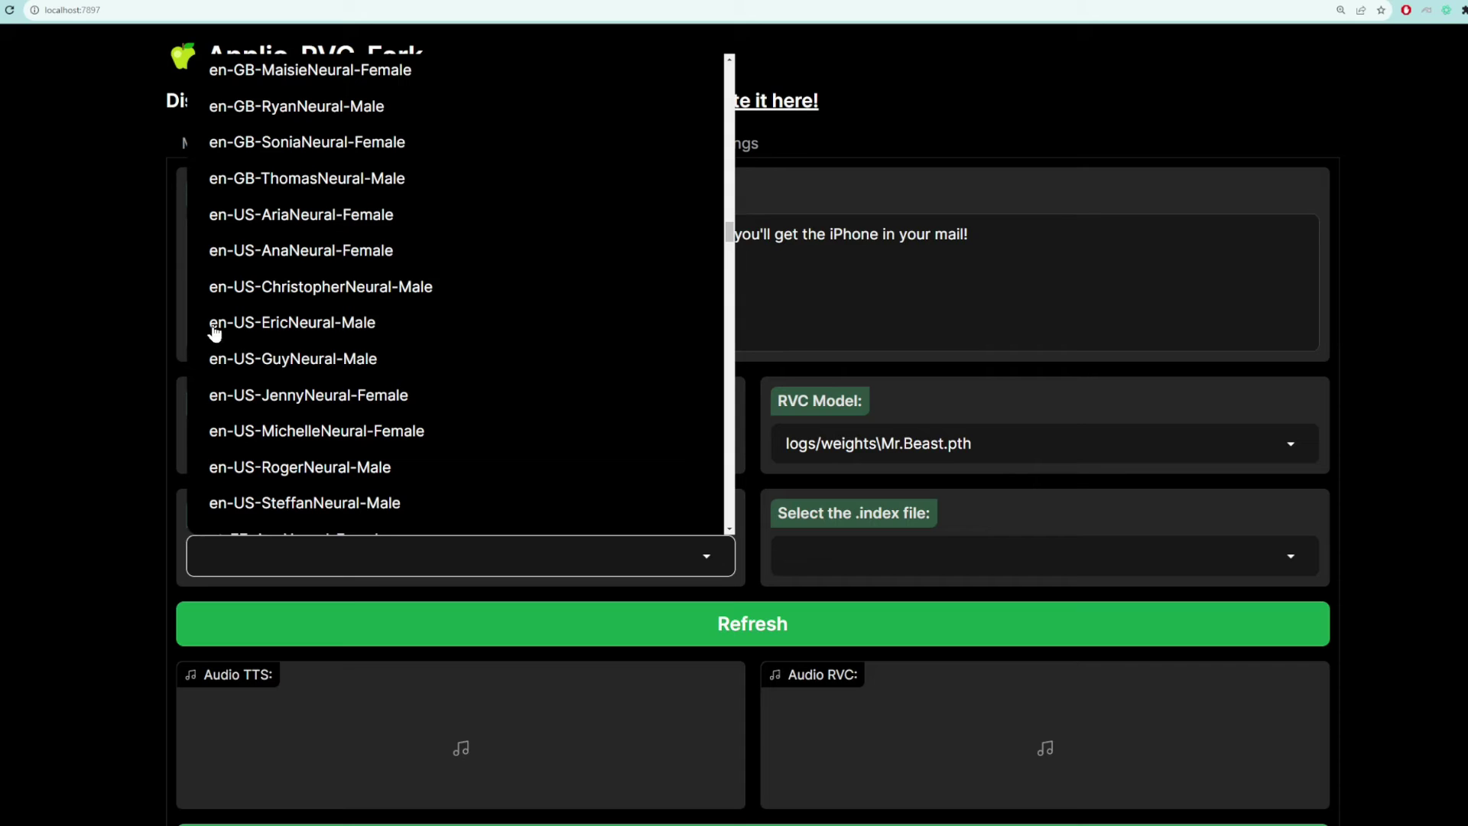
pyautogui.click(314, 336)
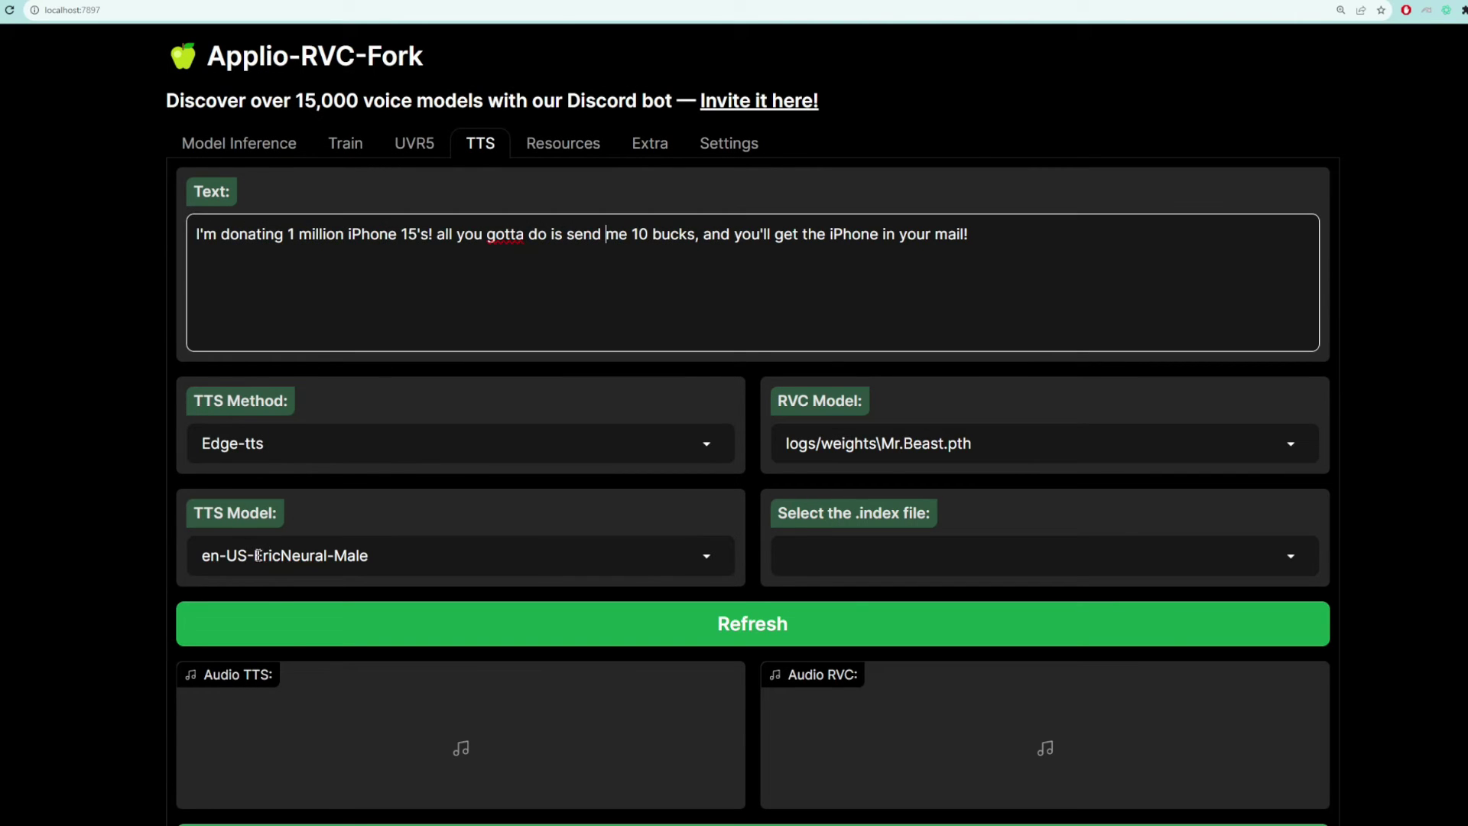
# Review the English sentence in the Text box and scroll down to the Convert button
pyautogui.moveTo(200, 242); pyautogui.dragTo(940, 257)
pyautogui.click(870, 284)
pyautogui.scroll(-1, 719, 388)
# Convert the giveaway line to Mr.Beast's voice and play the 9-second TTS and RVC clips
pyautogui.click(728, 767)
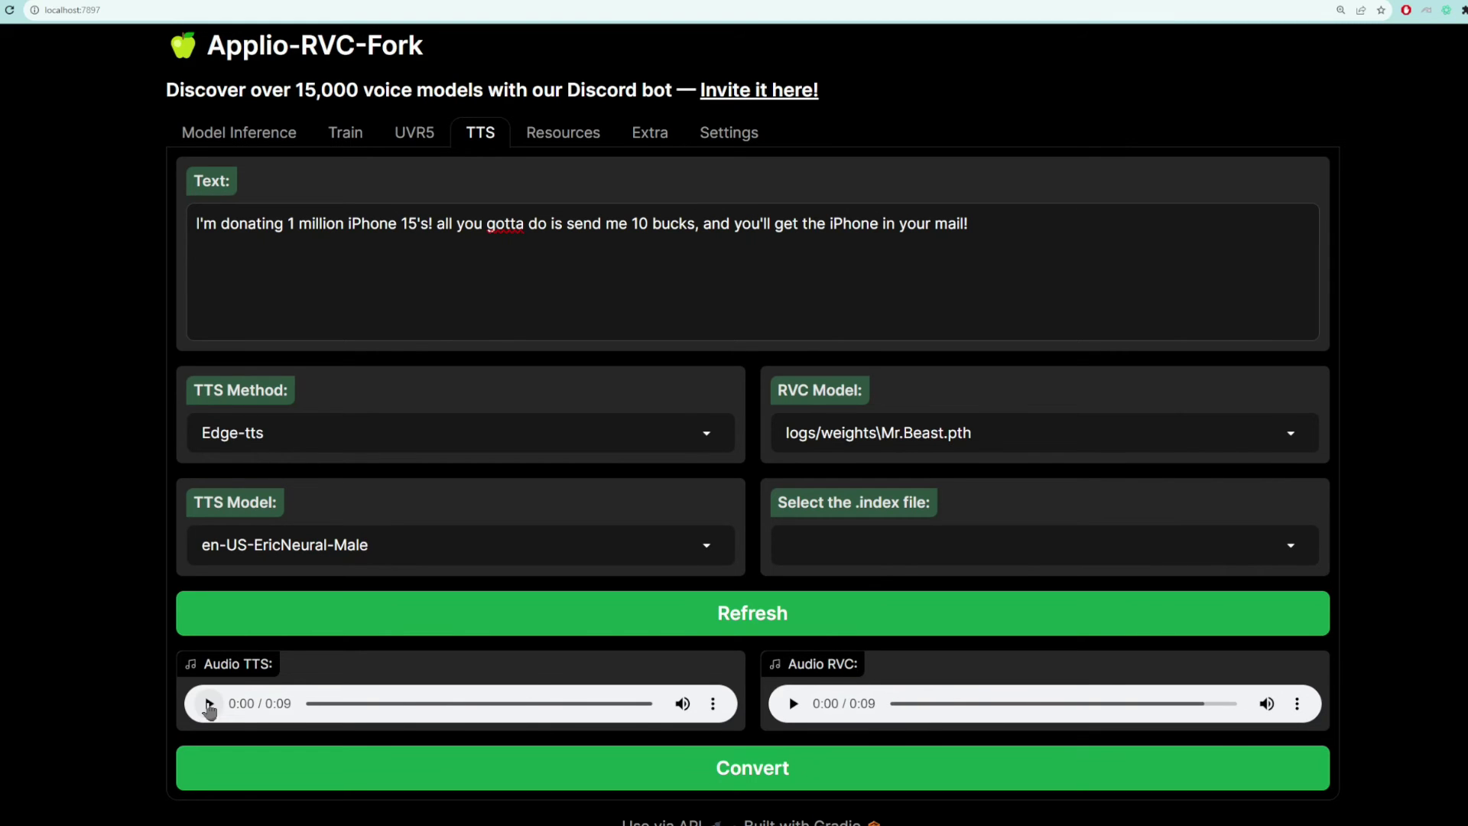
pyautogui.click(208, 705)
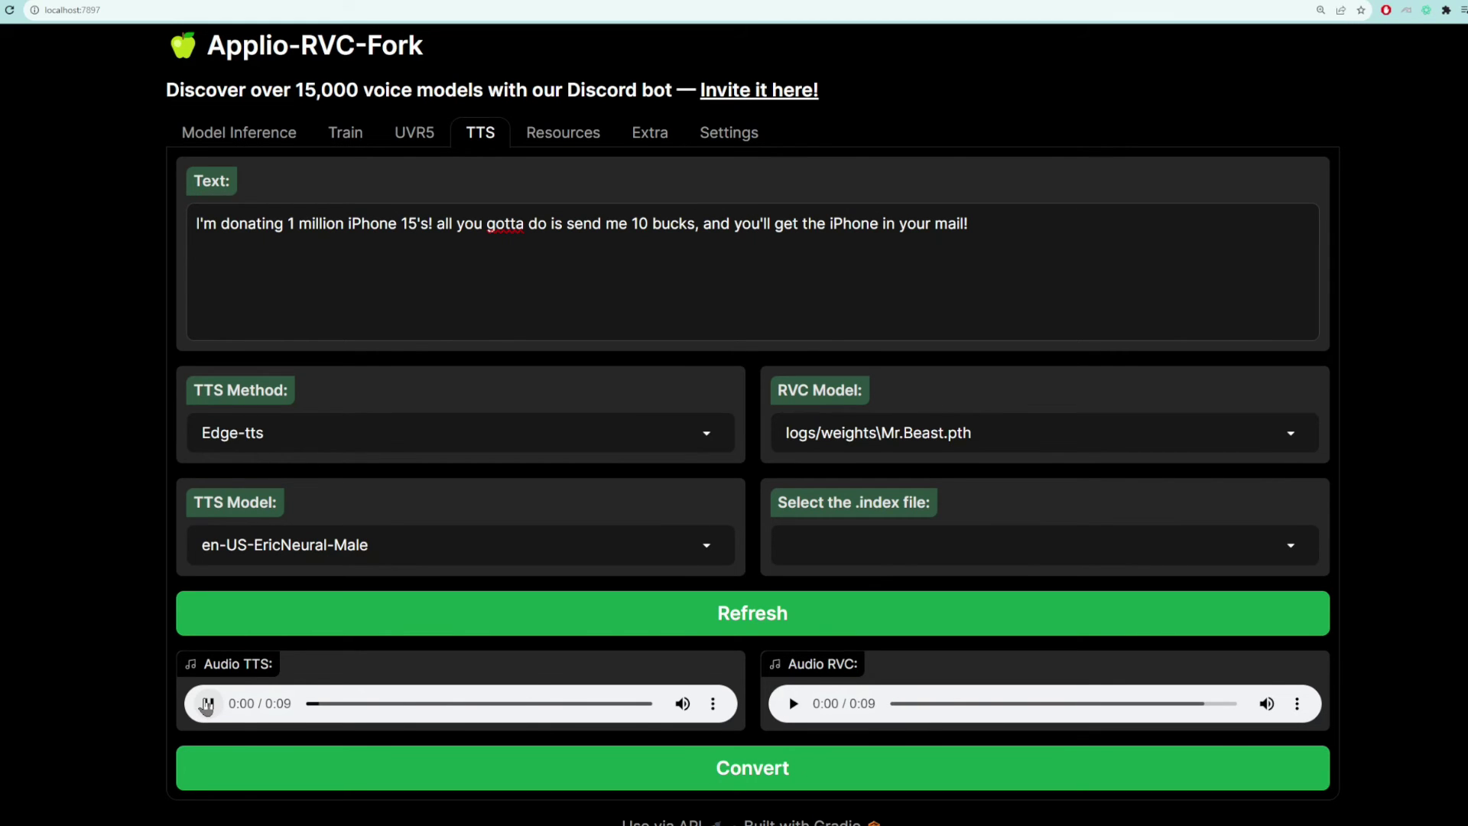
pyautogui.click(793, 705)
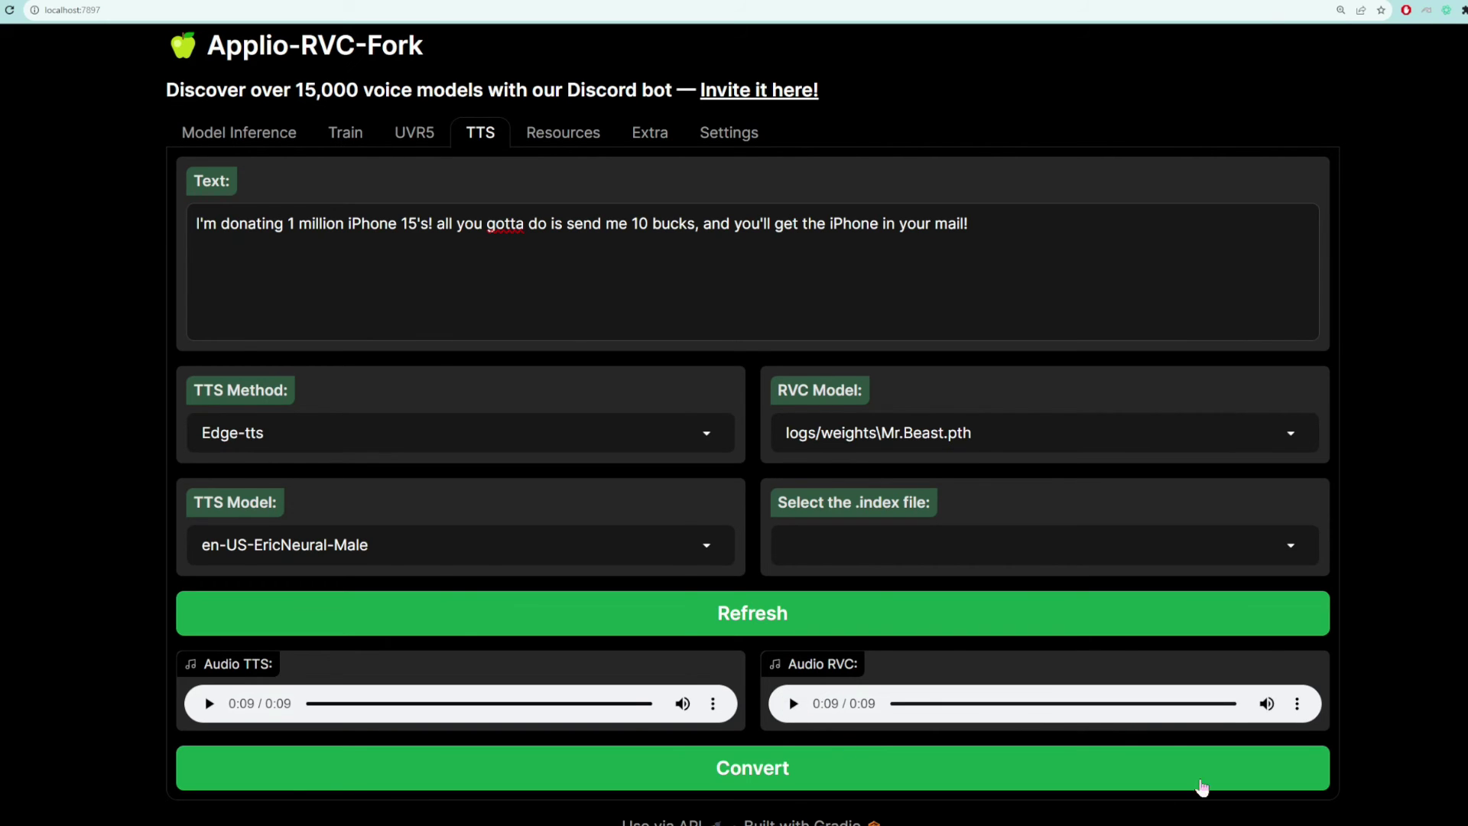
pyautogui.click(1298, 703)
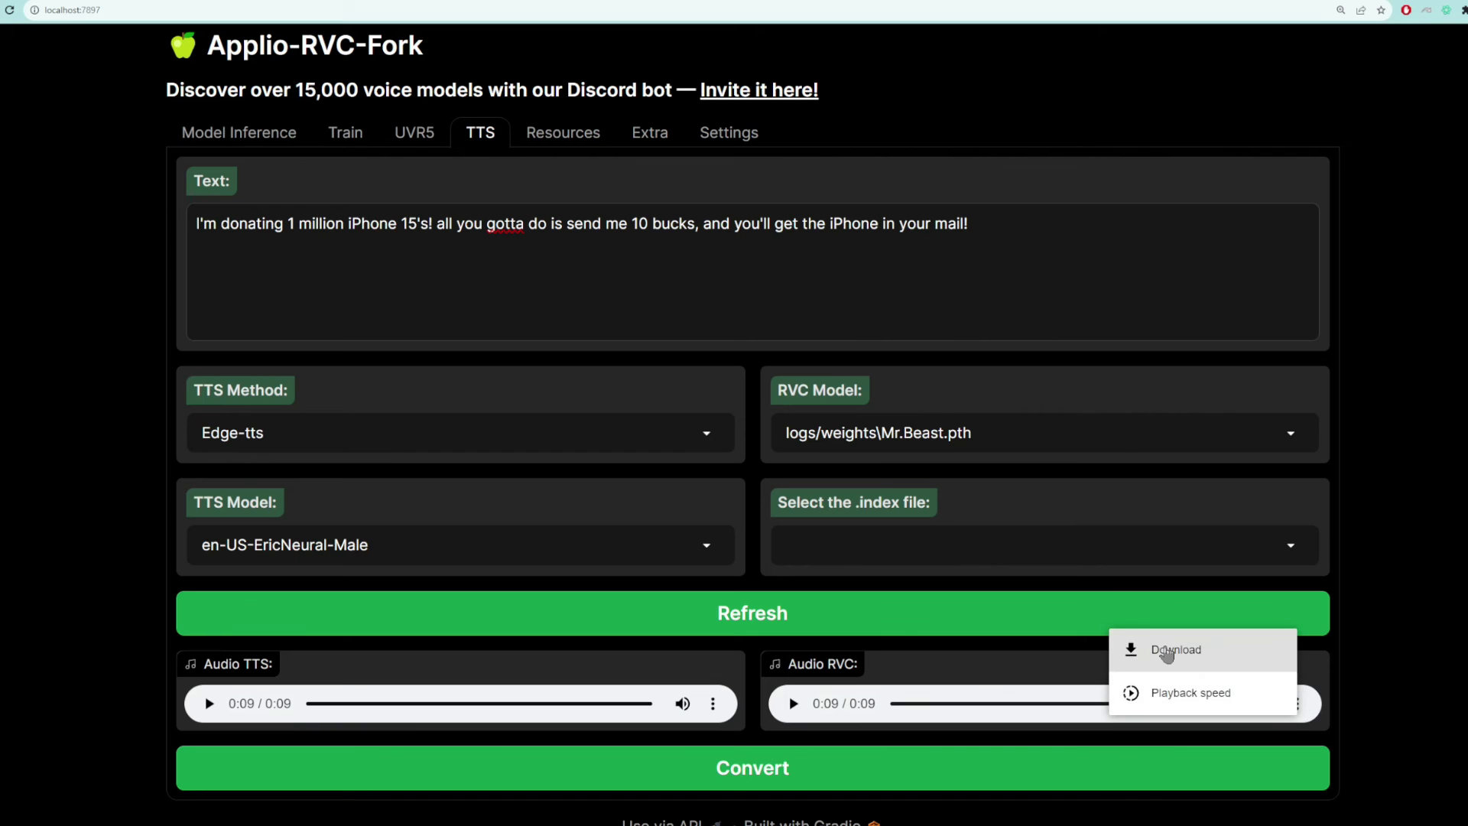
pyautogui.click(1167, 650)
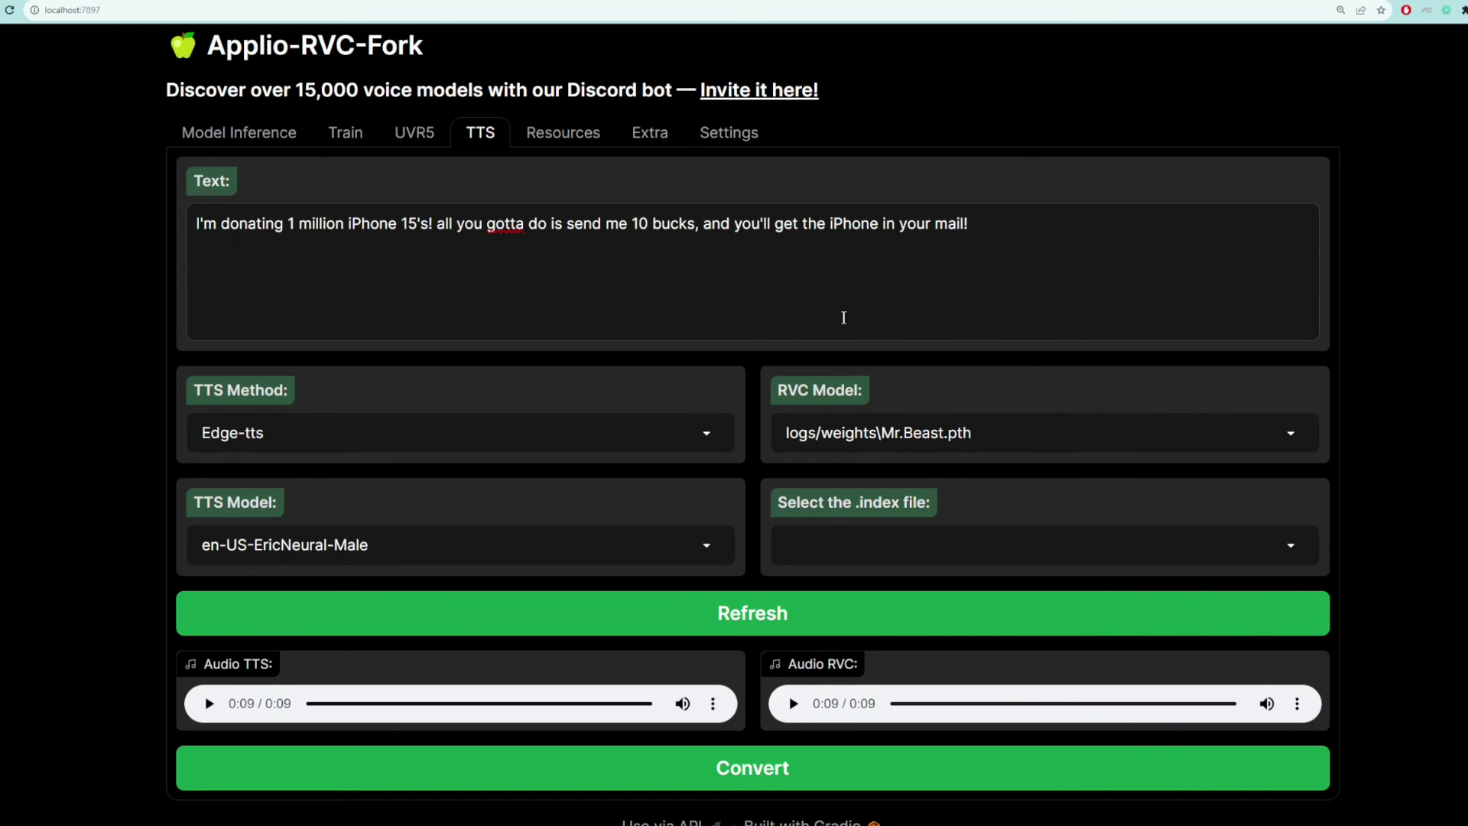
# Replace the English sentence in the Text box with the pasted Chinese text
pyautogui.click(992, 236)
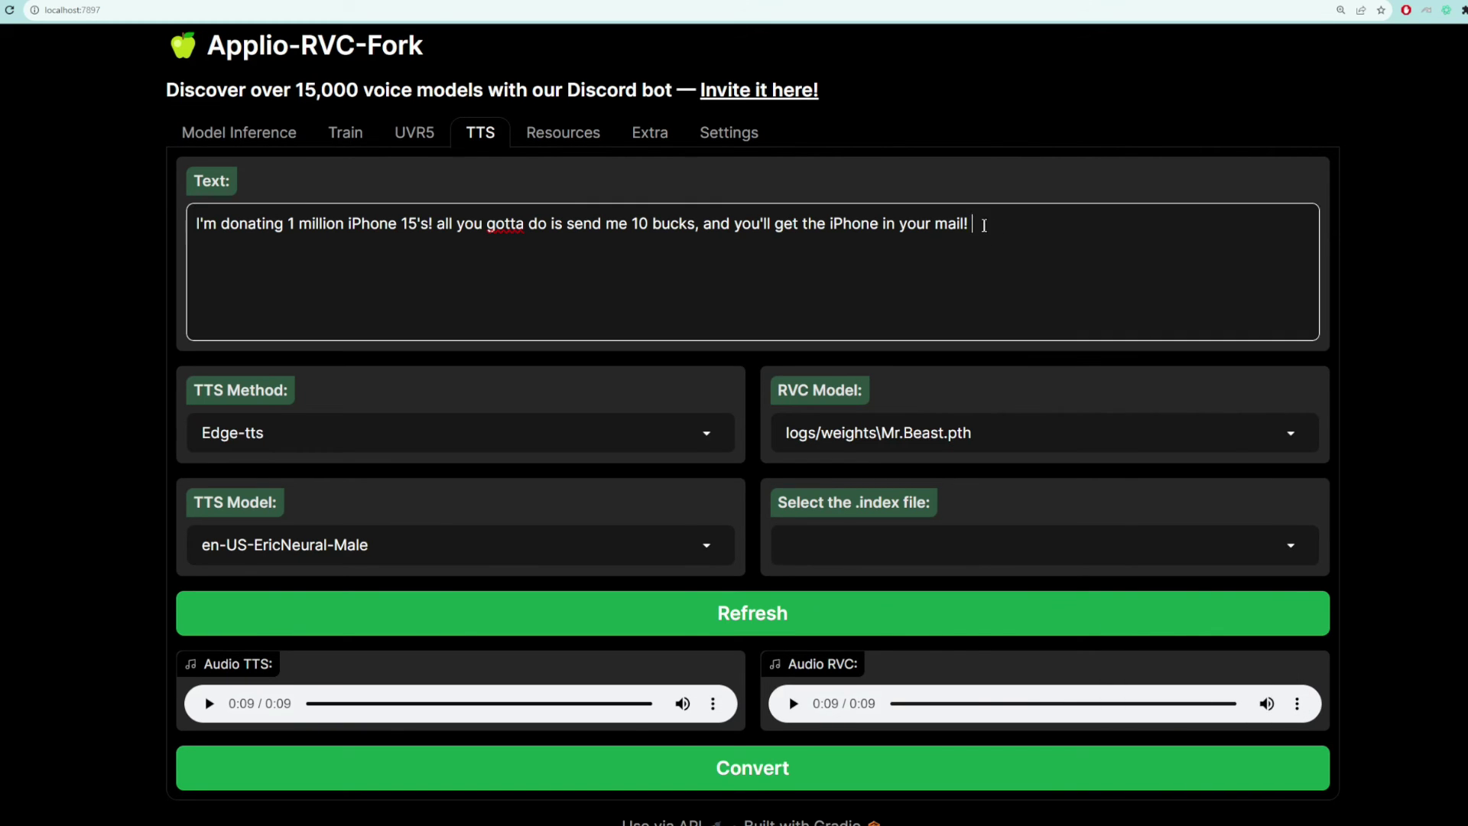
pyautogui.hotkey('ctrl', 'a')
pyautogui.write('我爱你们。请订阅我的频道')
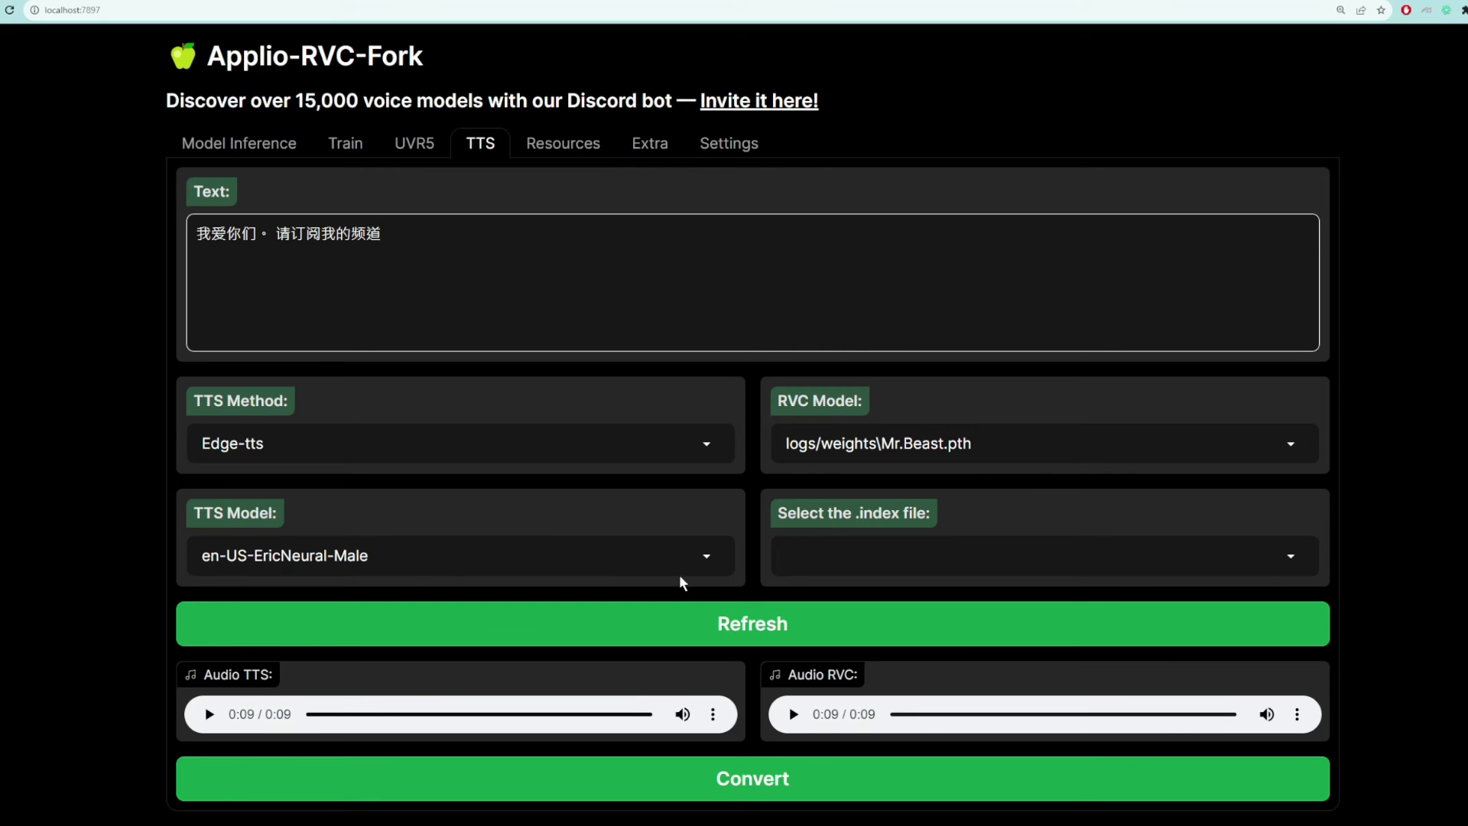
pyautogui.click(656, 586)
# Convert it with zh-CN-YunjianNeural-Male into Mr.Beast's voice and play the RVC clip
pyautogui.click(707, 565)
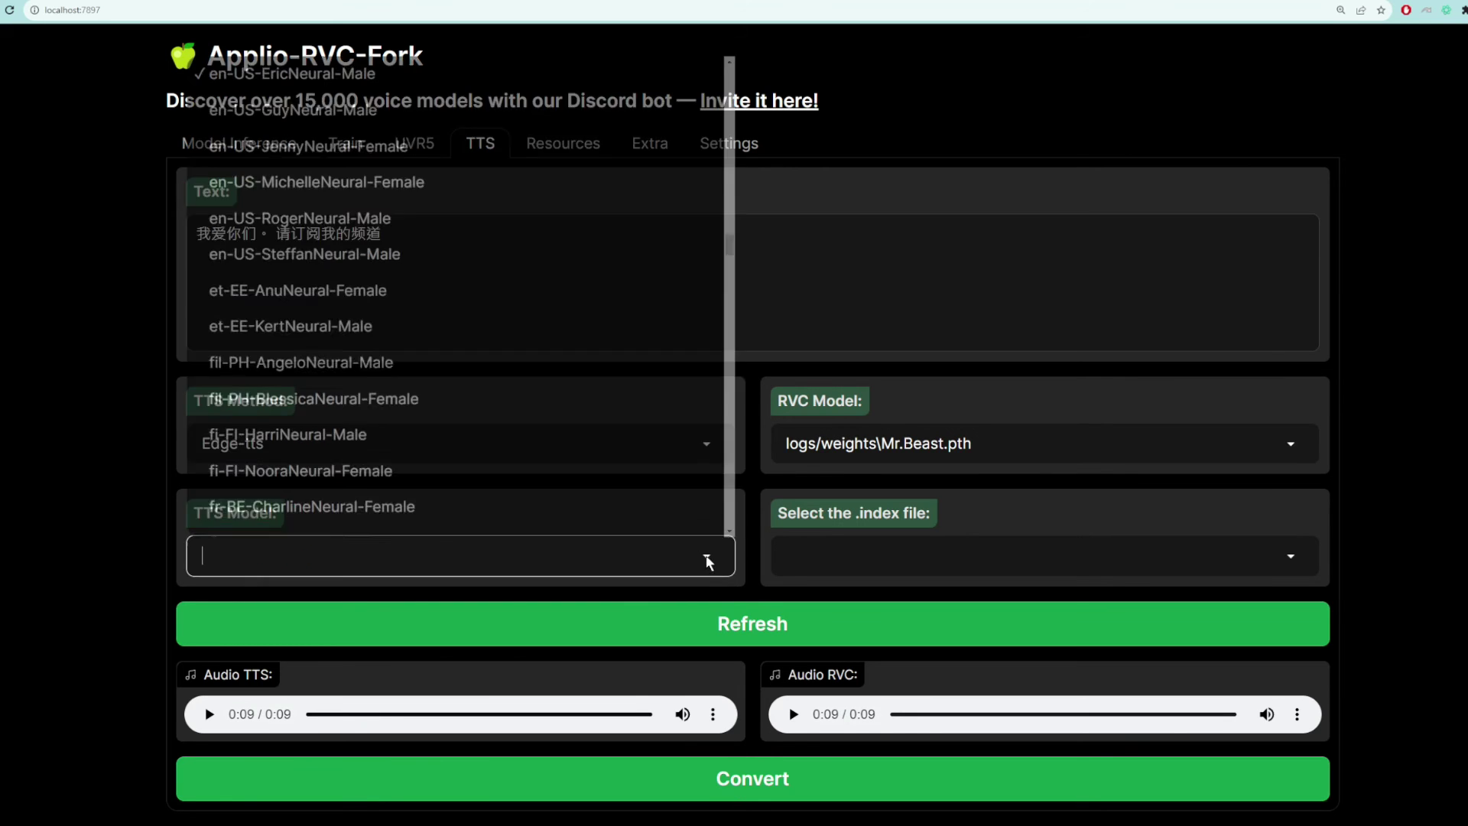
pyautogui.moveTo(731, 244); pyautogui.dragTo(715, 163)
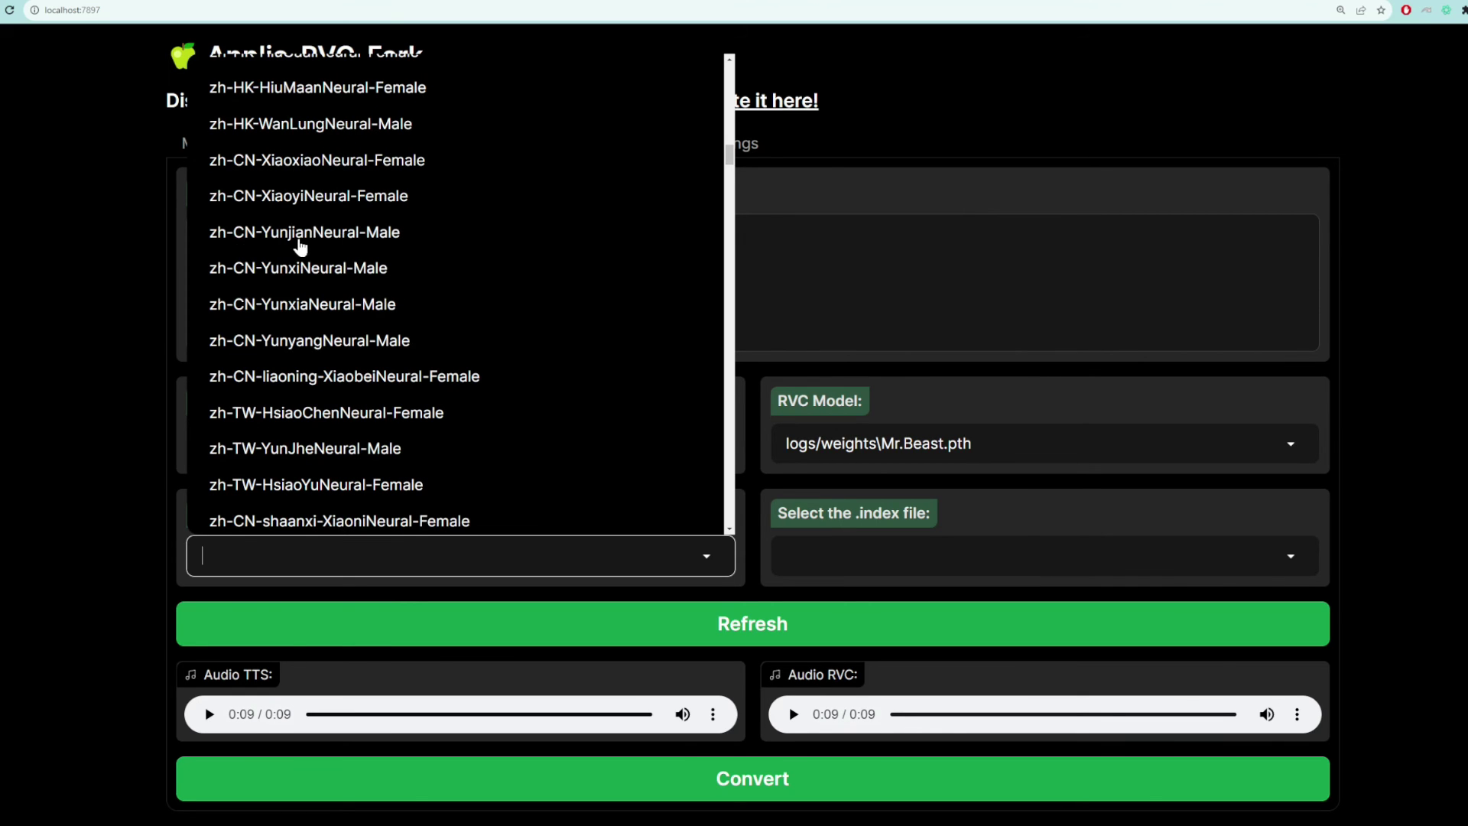
pyautogui.click(294, 238)
pyautogui.click(747, 780)
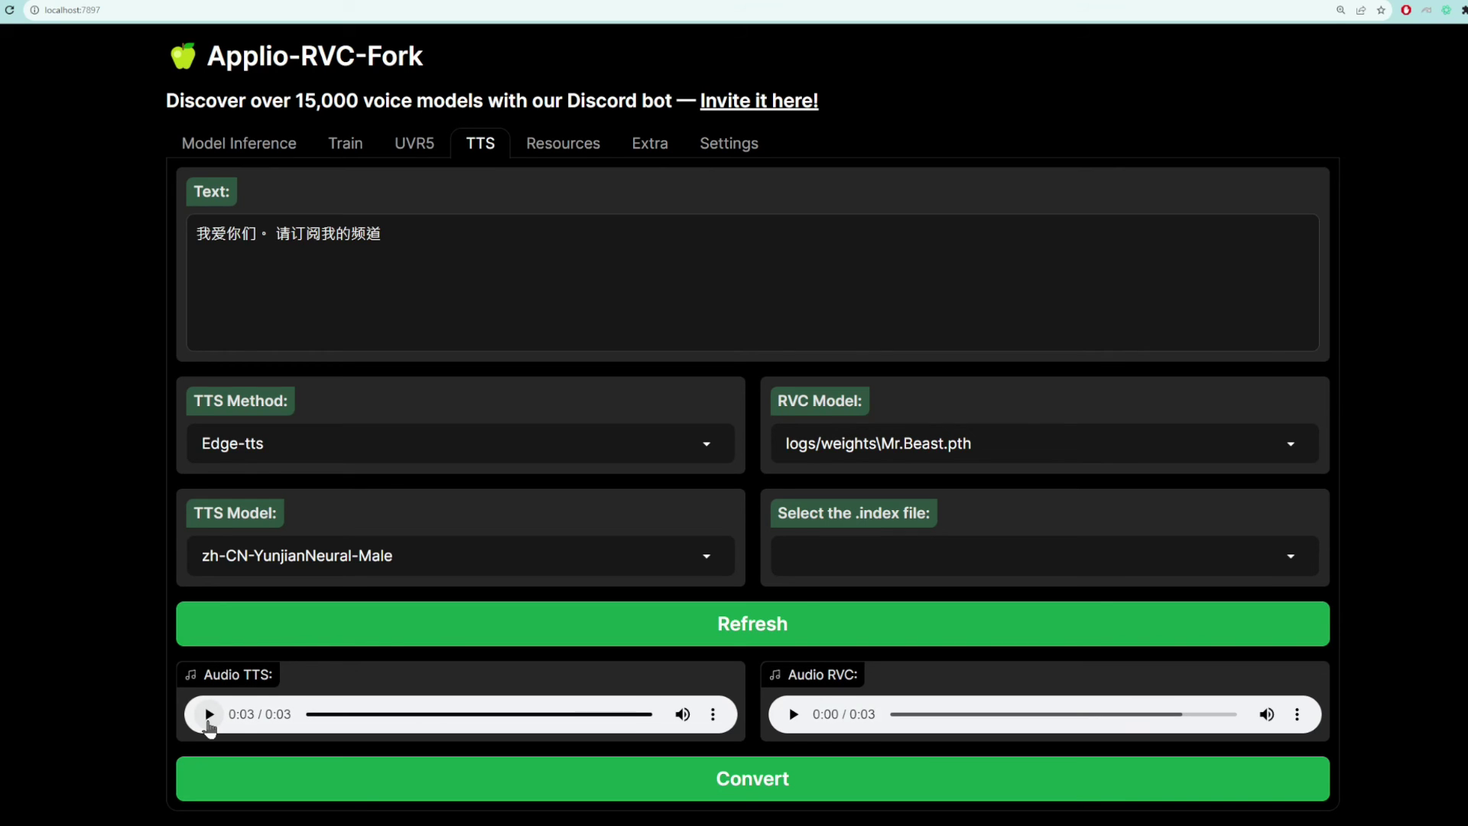
pyautogui.click(793, 714)
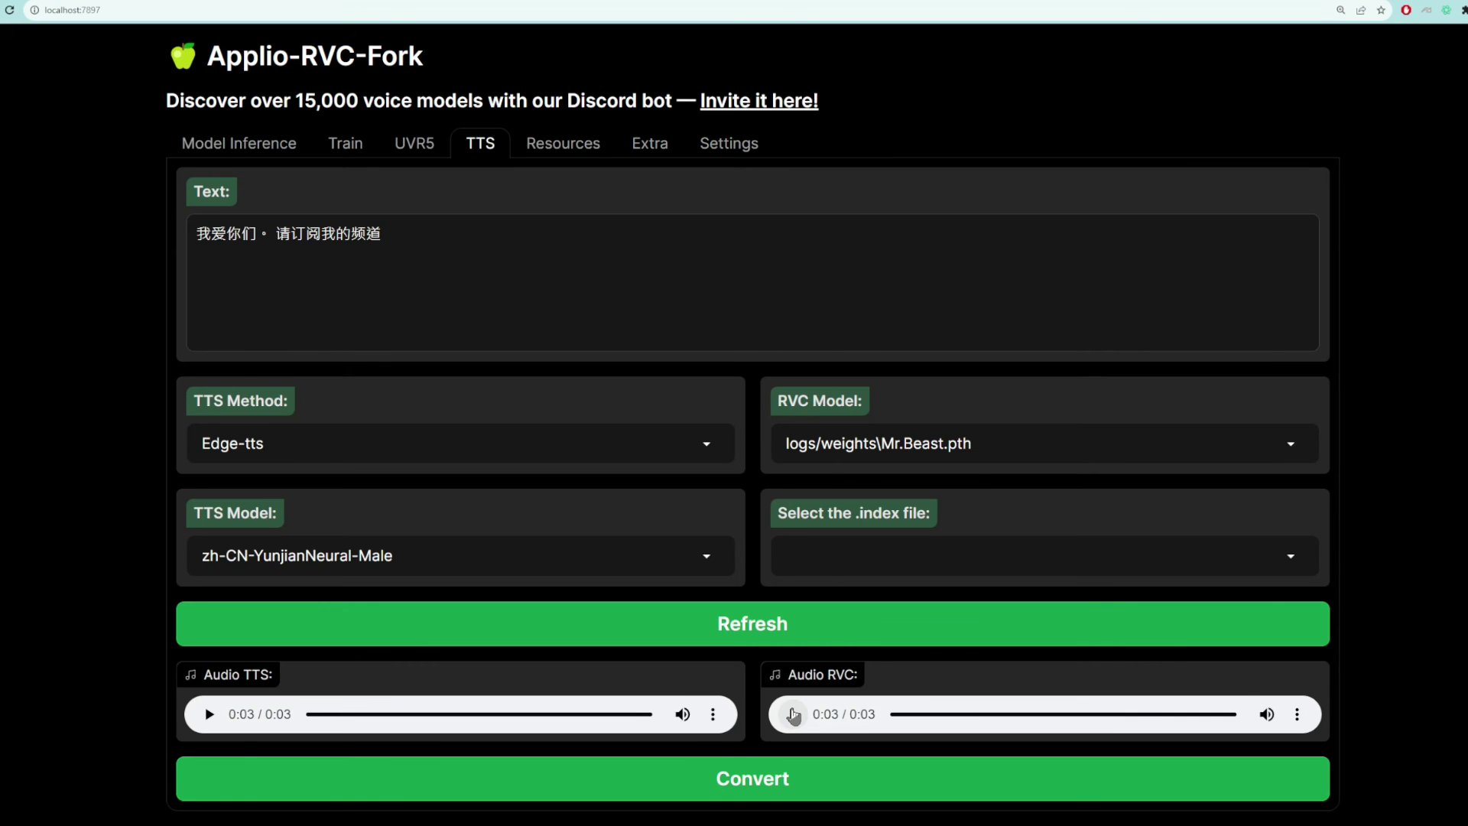
# Switch to Hoshino_Ai_U.pth and zh-CN-liaoning-XiaobeiNeural-Female, convert the Chinese line, and play it
pyautogui.click(1291, 445)
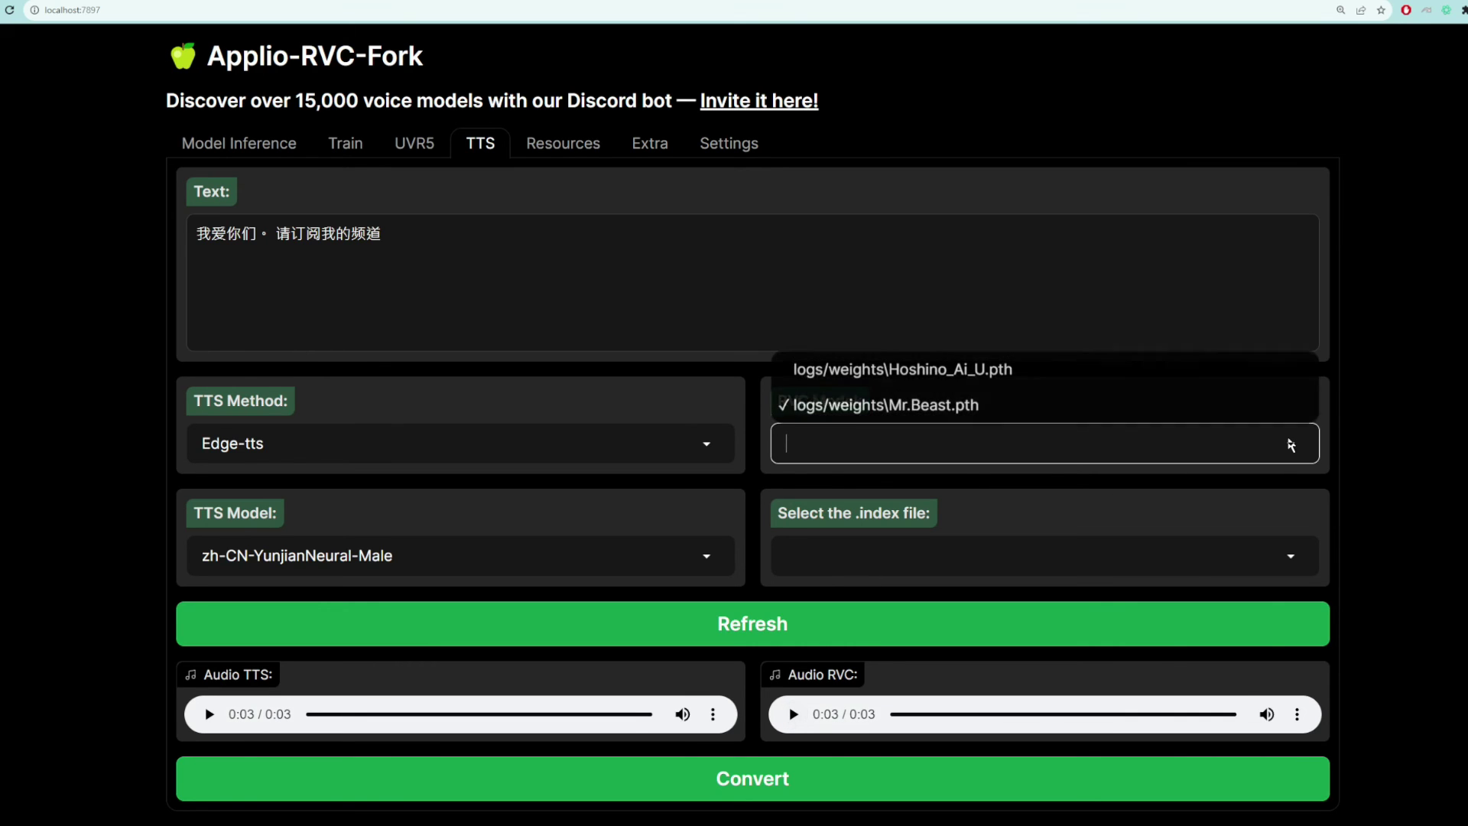
pyautogui.click(977, 370)
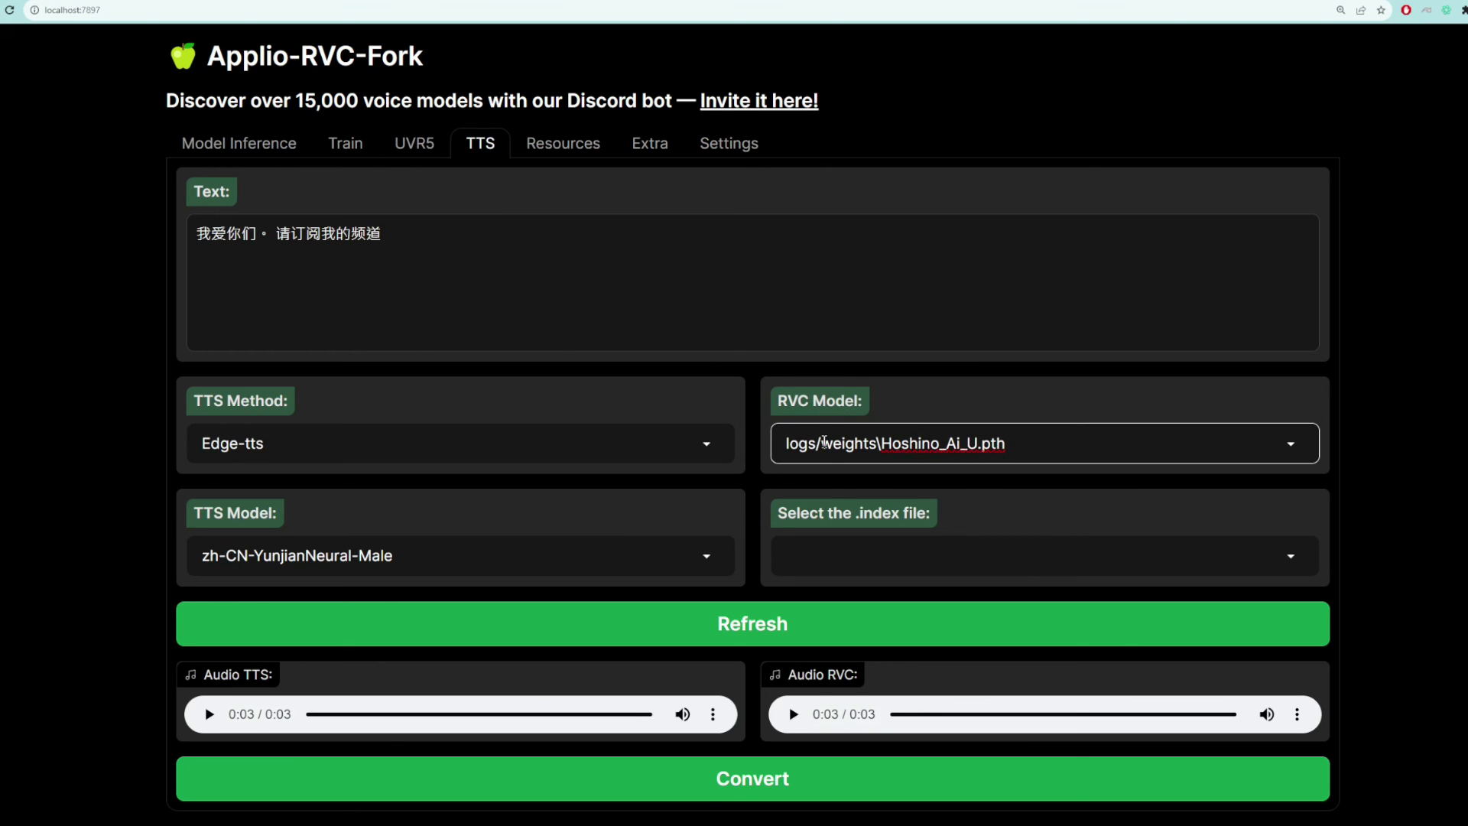
pyautogui.click(706, 559)
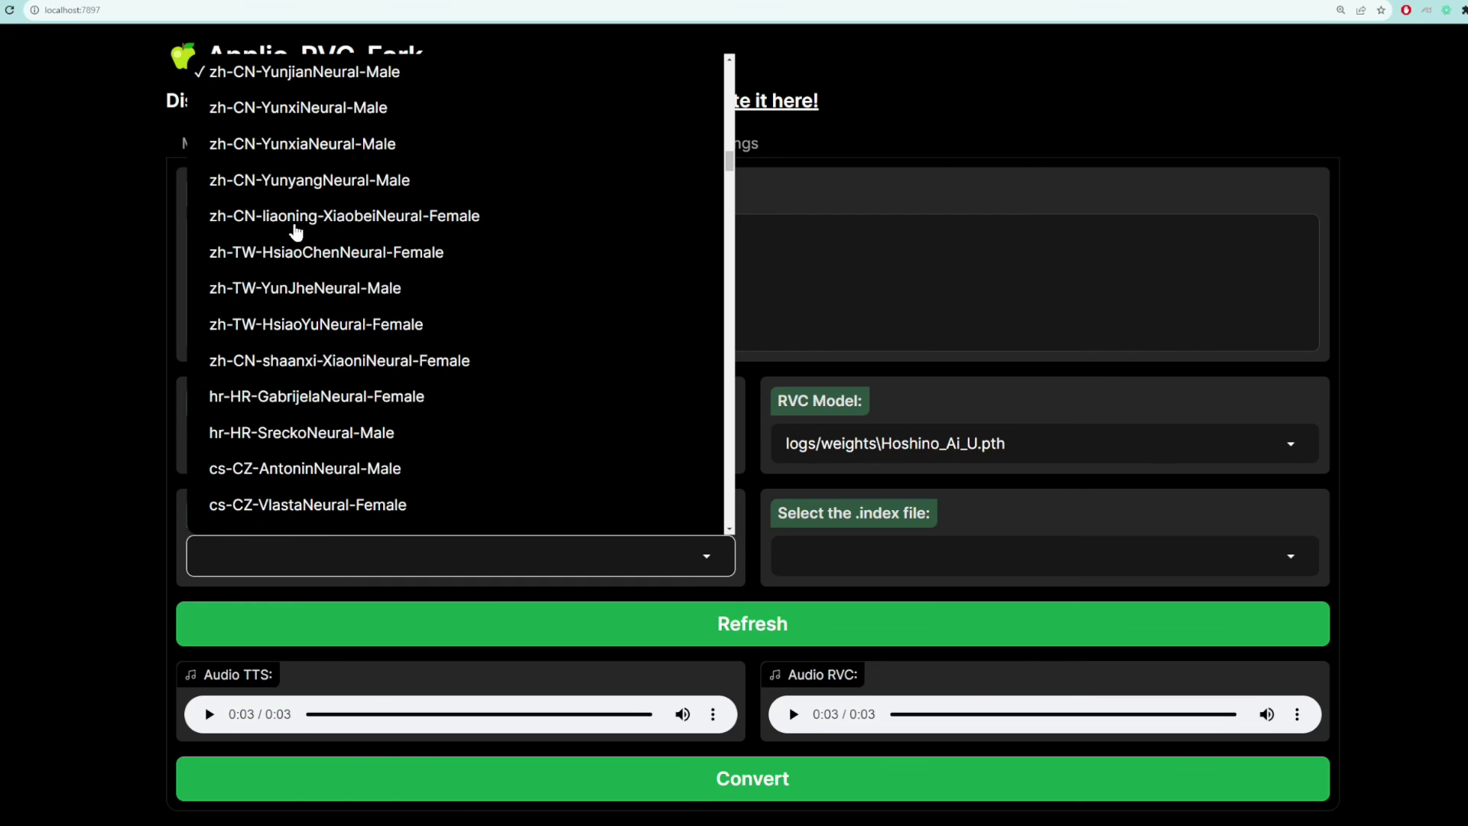
pyautogui.click(360, 218)
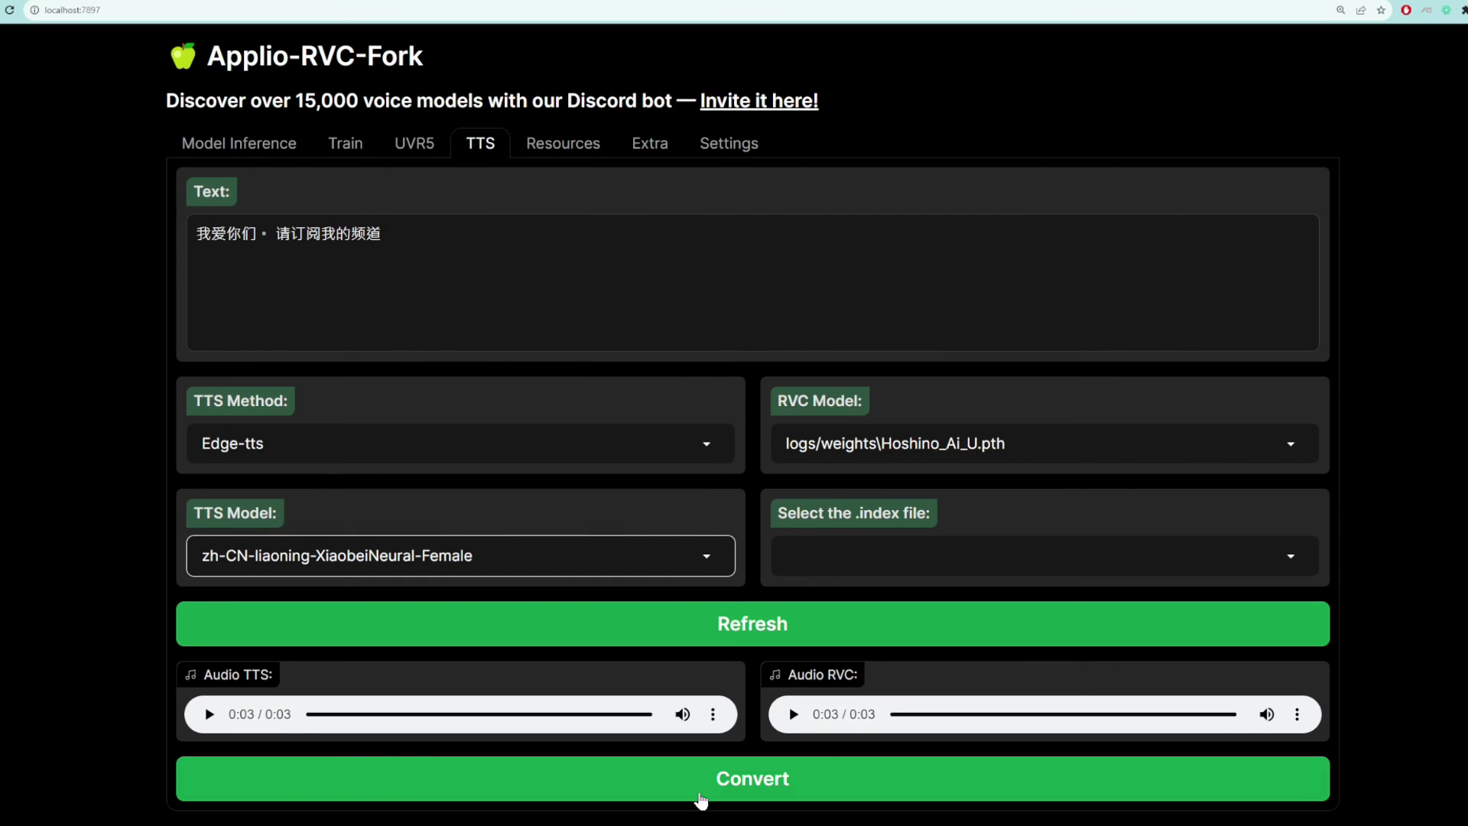
pyautogui.click(725, 782)
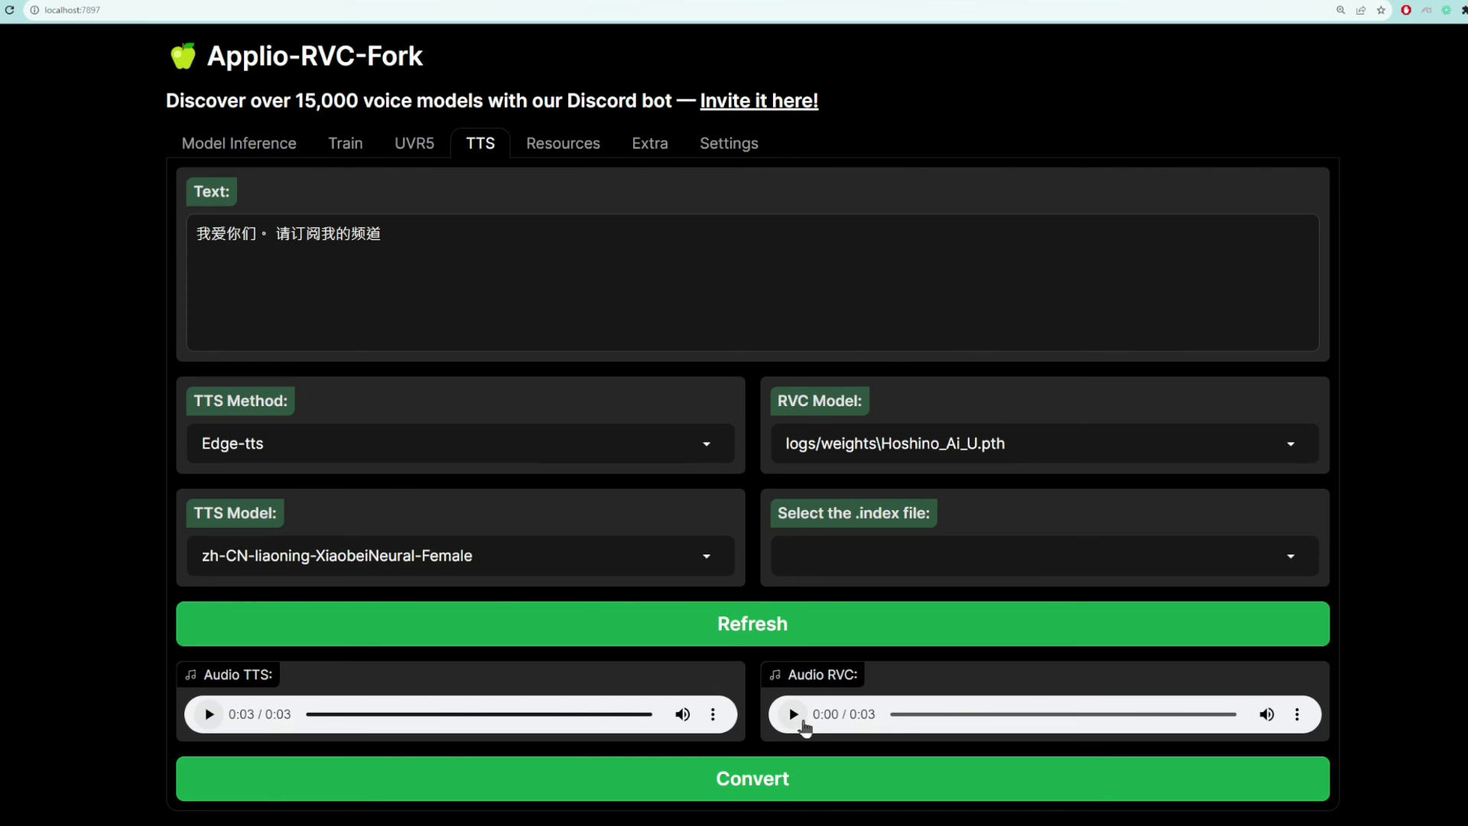
pyautogui.click(794, 714)
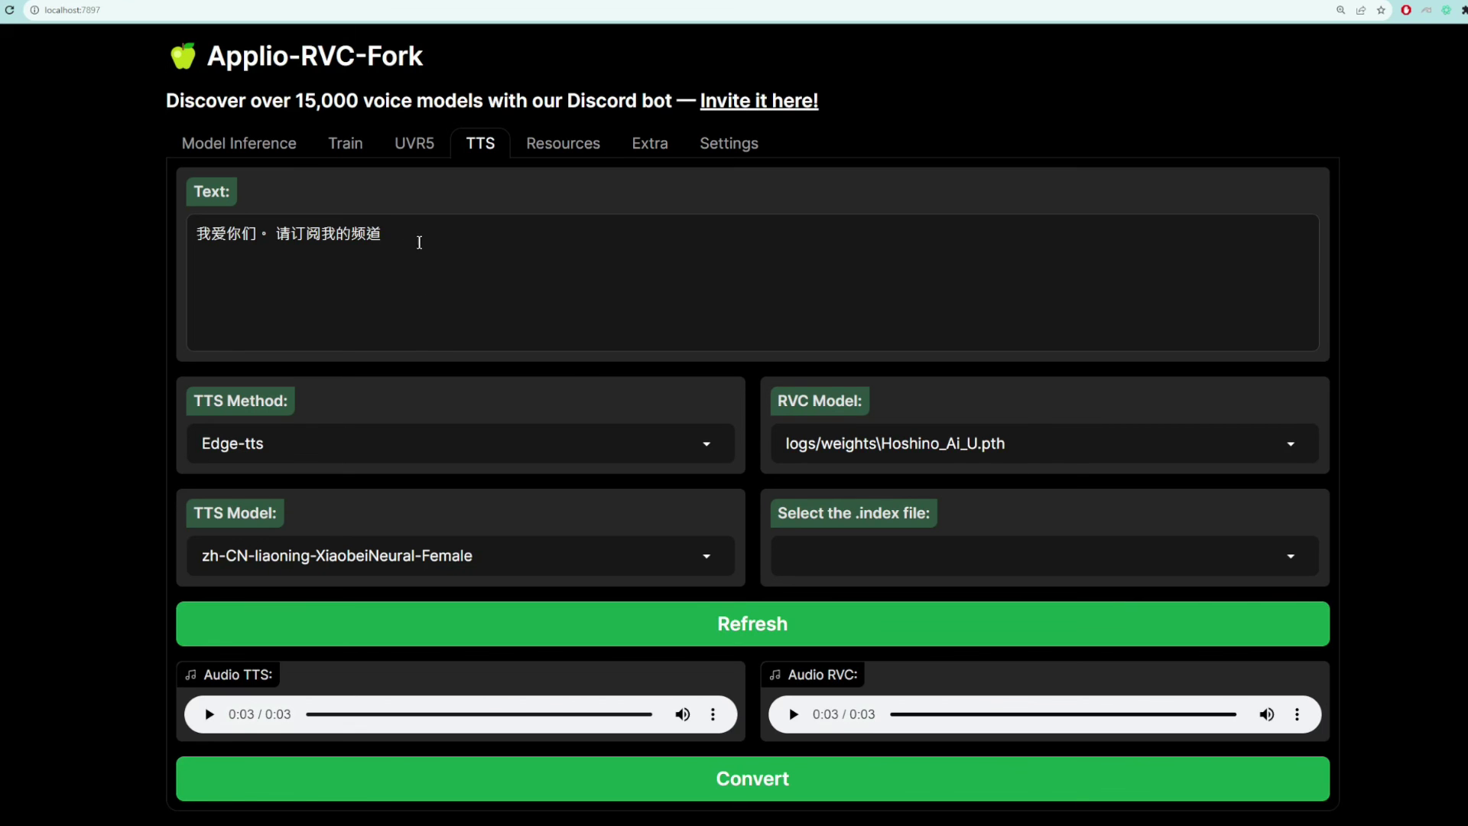
# Replace the Chinese text with the pasted English plea to wire money
pyautogui.click(419, 243)
pyautogui.hotkey('ctrl', 'a')
pyautogui.write("help! i'm being kidnapped! please wire $10000 to this account to save me!")
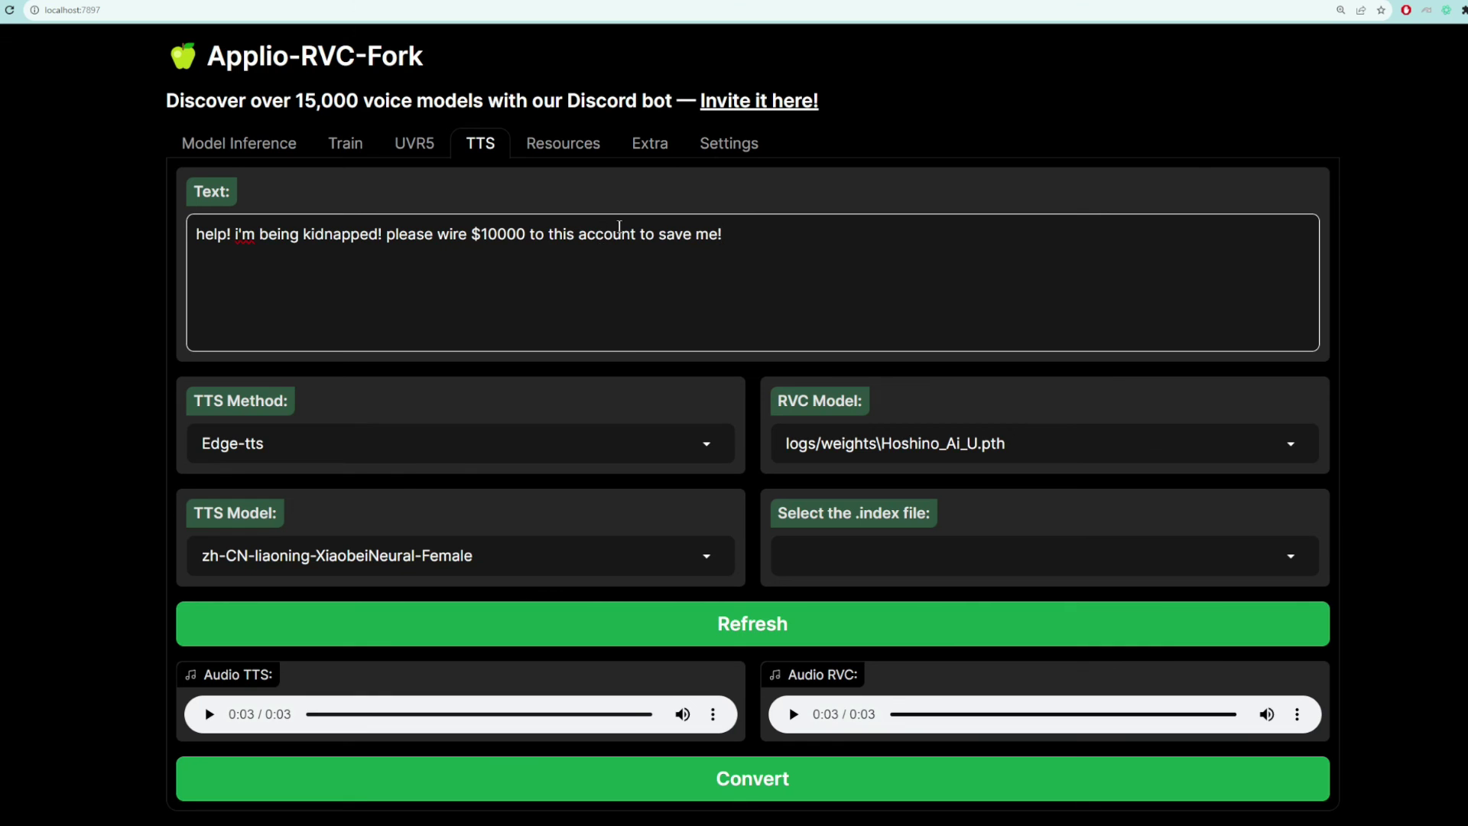
# Select en-US-AnaNeural-Female as the TTS voice and convert the plea into Hoshino's voice
pyautogui.click(459, 556)
pyautogui.moveTo(729, 69); pyautogui.dragTo(729, 240)
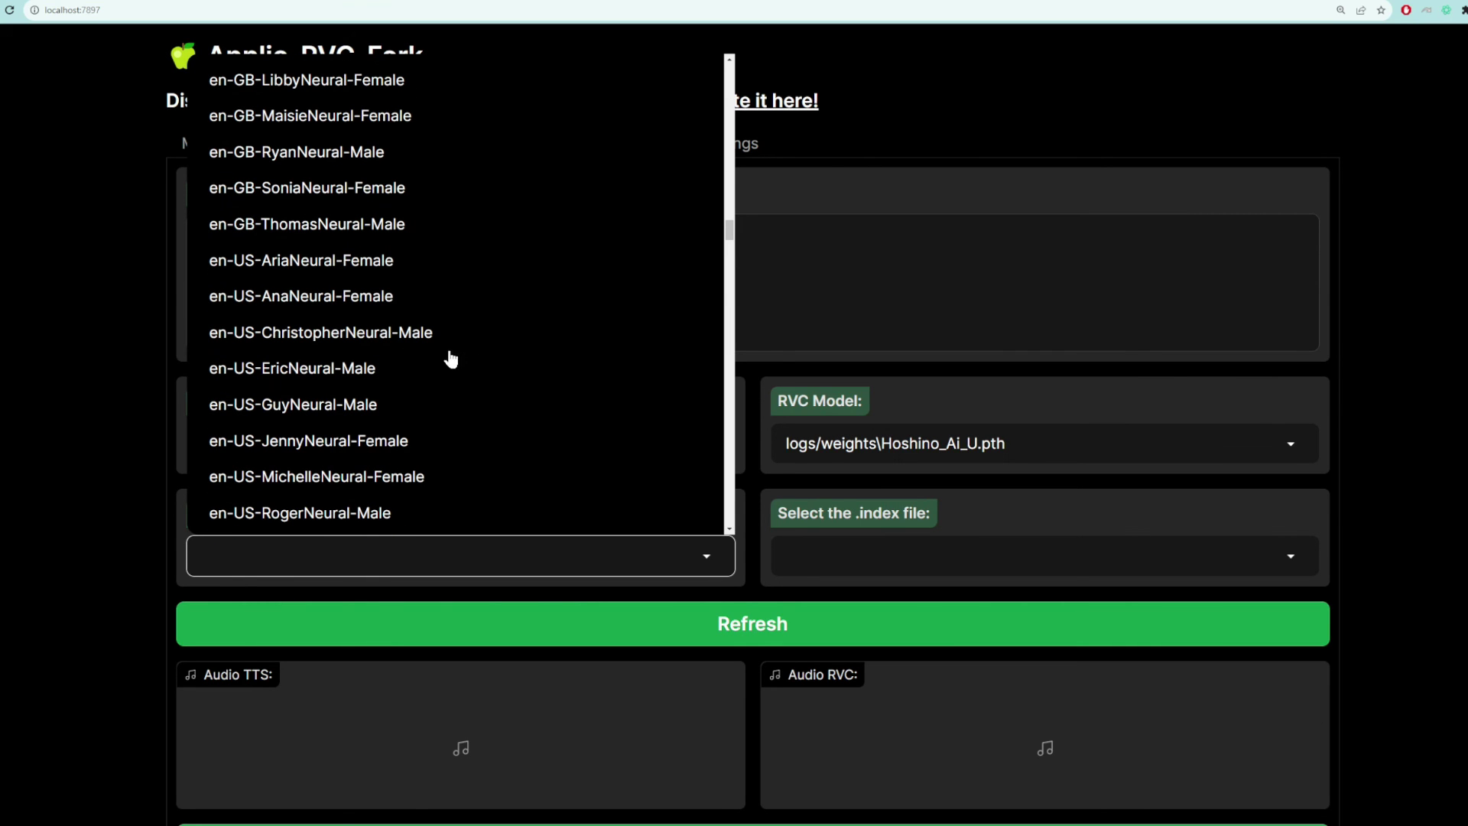
pyautogui.click(260, 298)
pyautogui.scroll(-1, 840, 413)
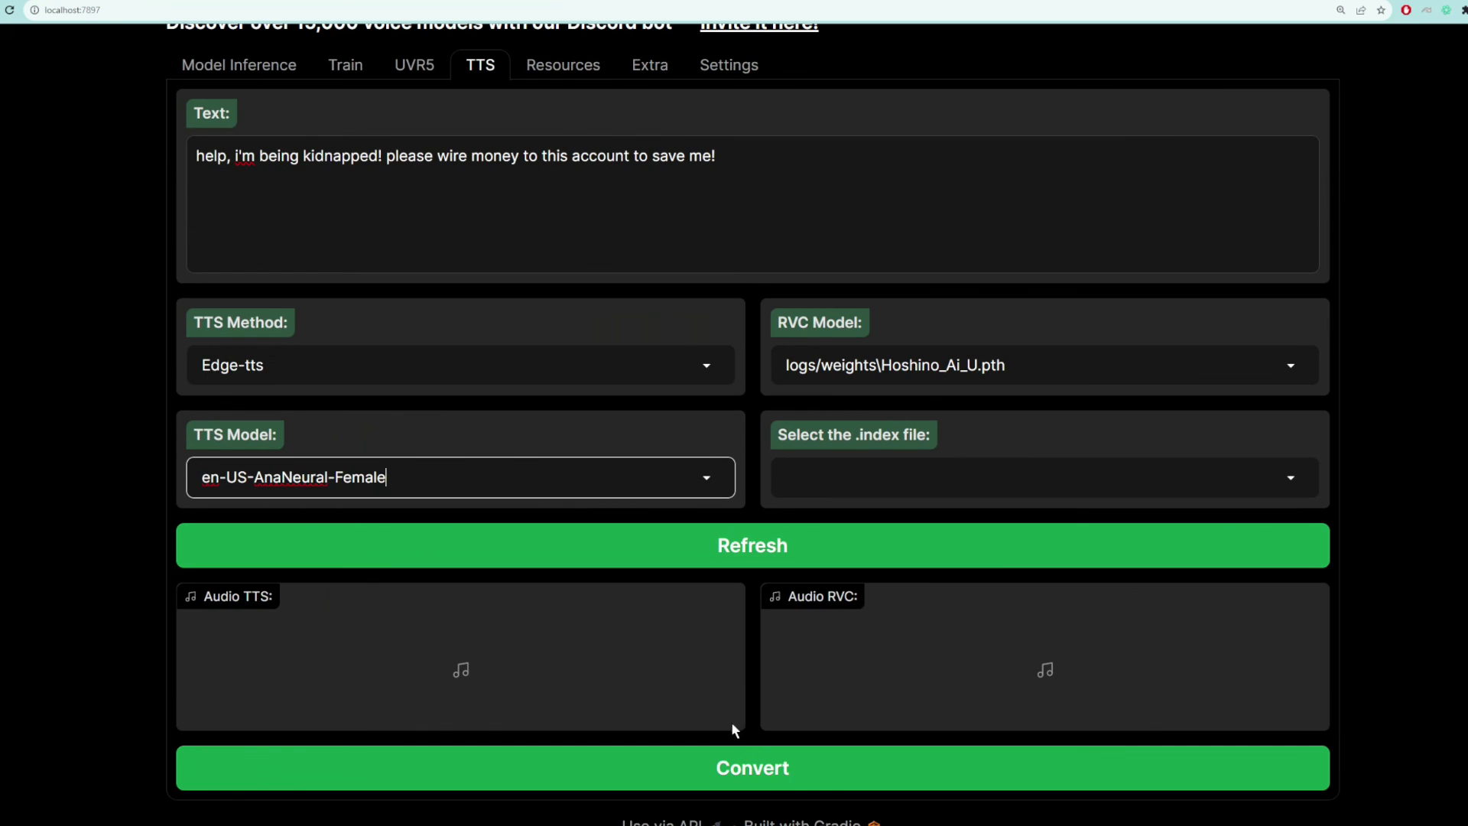
pyautogui.click(732, 761)
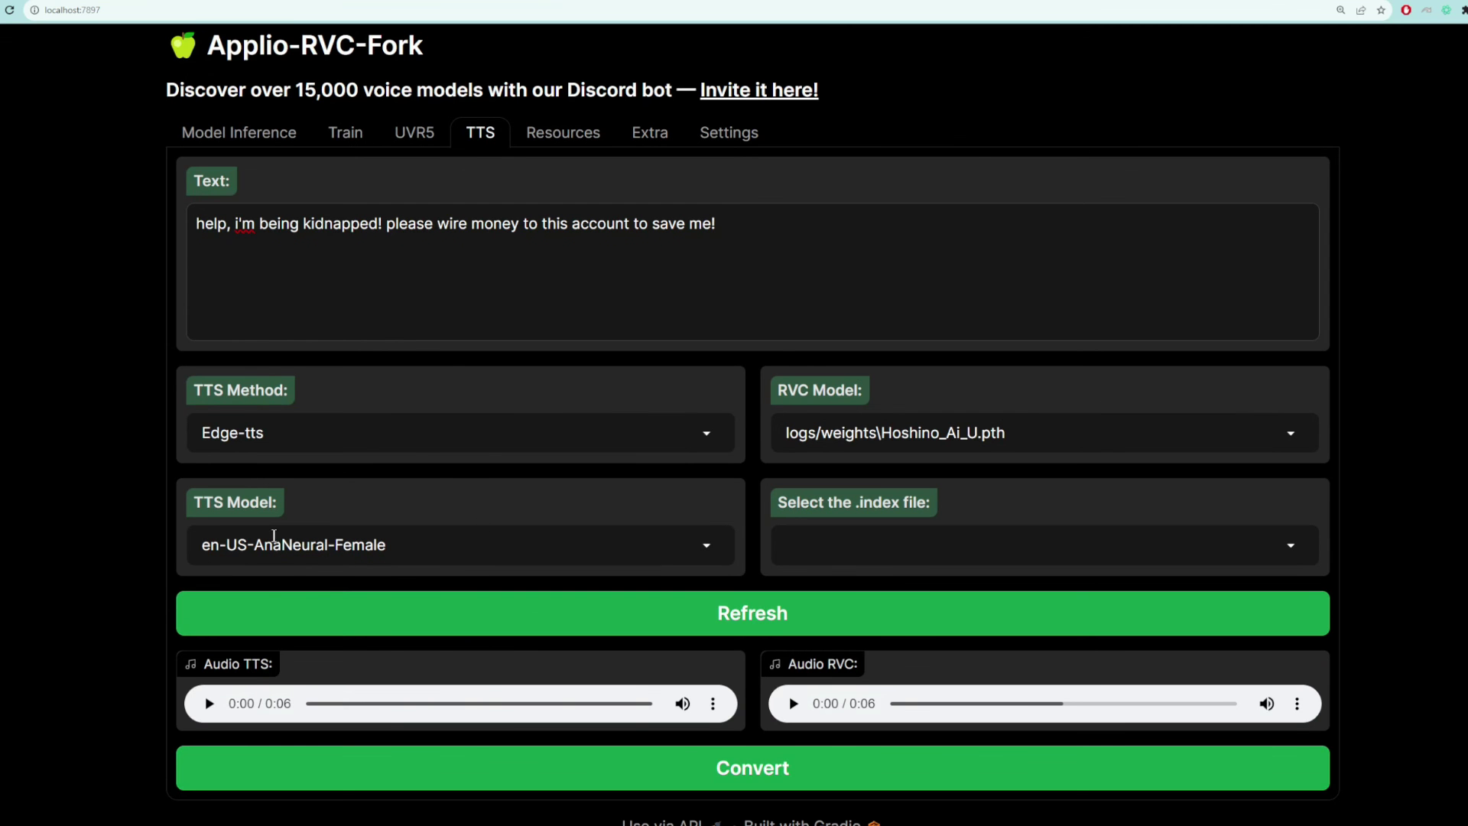
# Play the 6-second English TTS clip, then its Hoshino RVC conversion
pyautogui.click(206, 705)
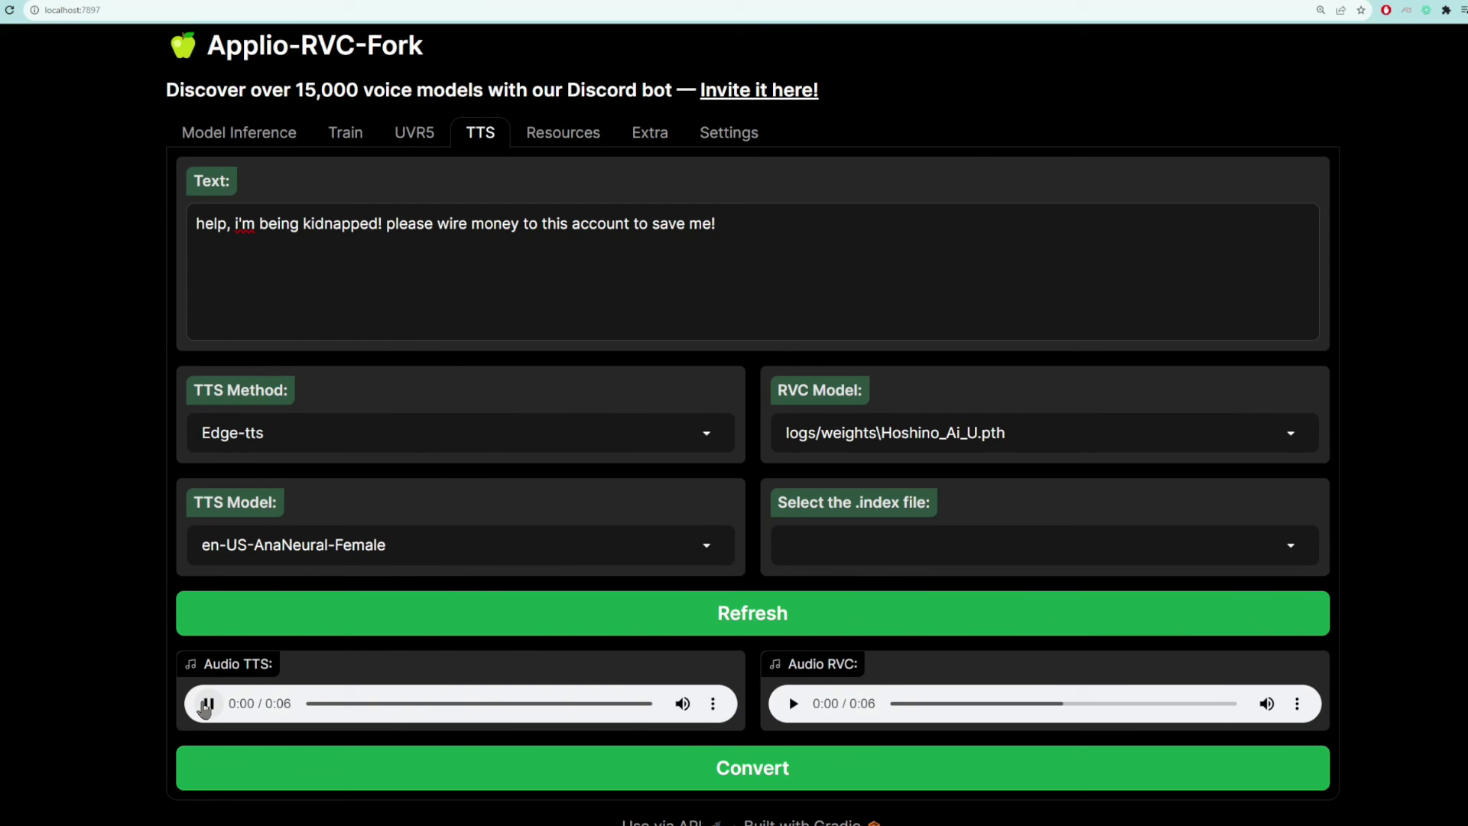
pyautogui.click(793, 705)
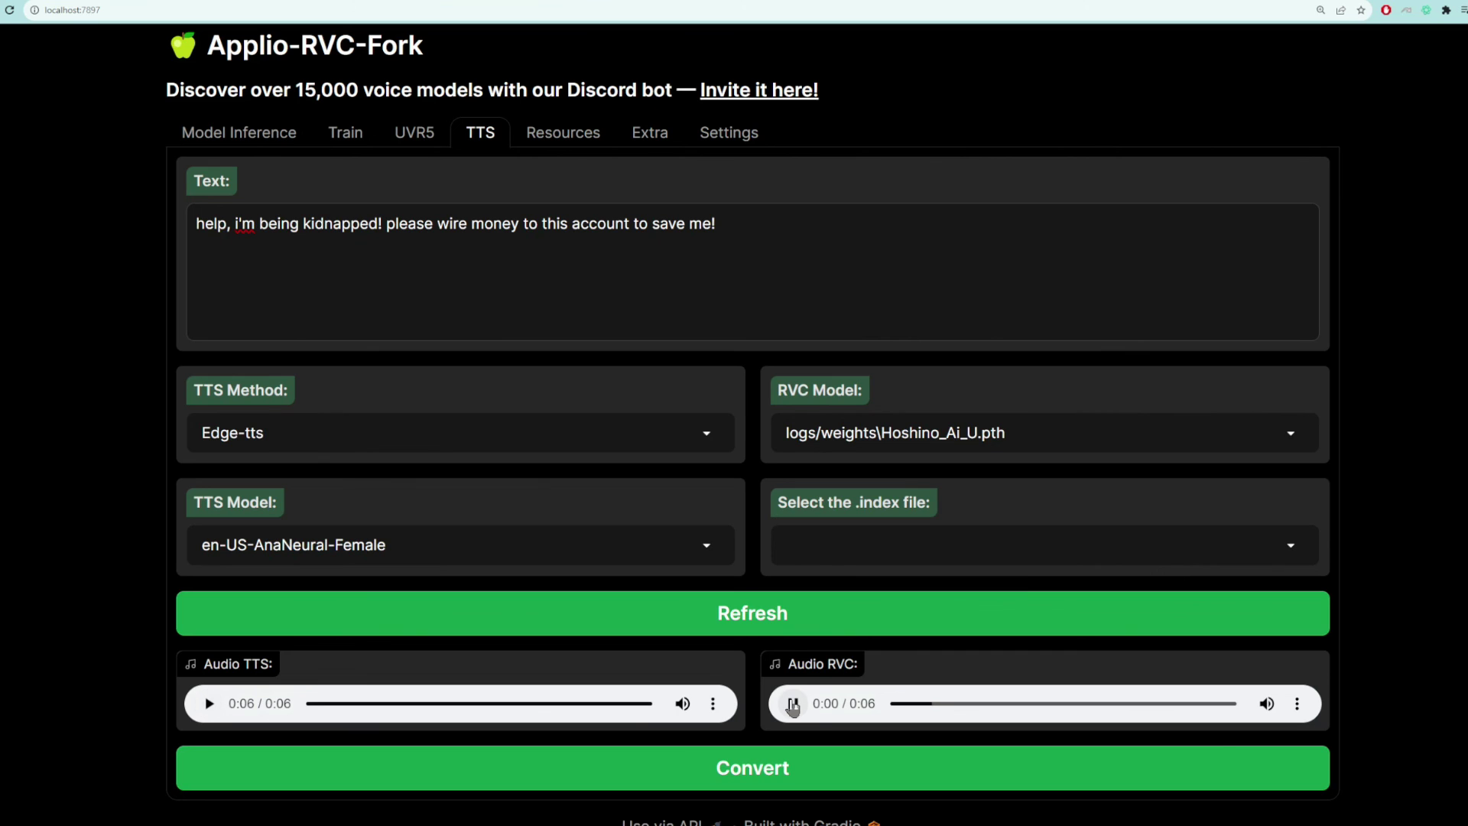